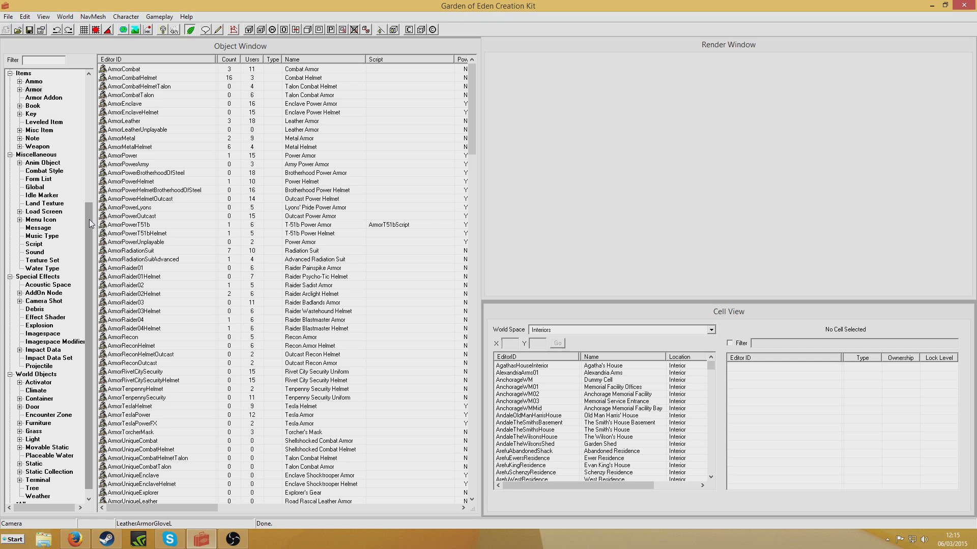
Scroll the Object Window tree to the top and list the Actors > NPC records.
drag(90, 219, 90, 96)
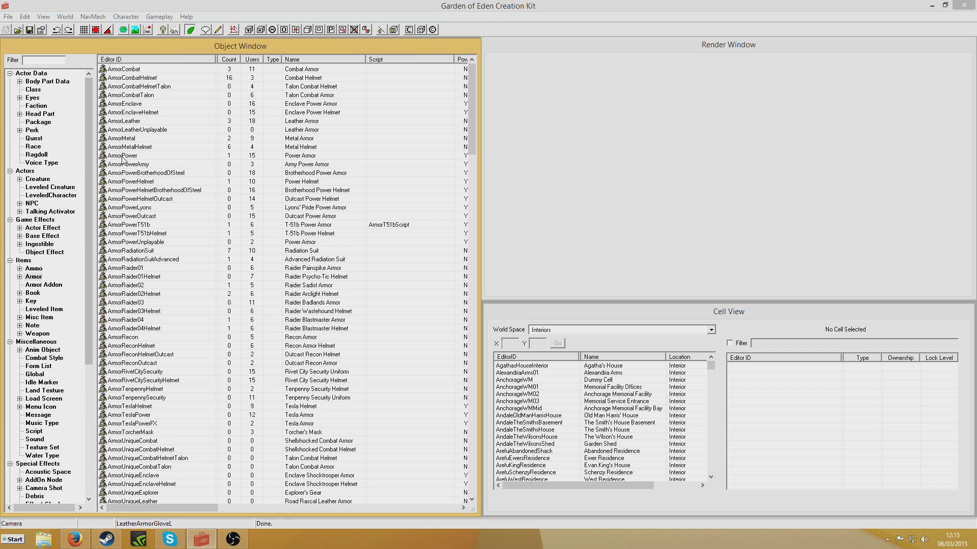
click(31, 203)
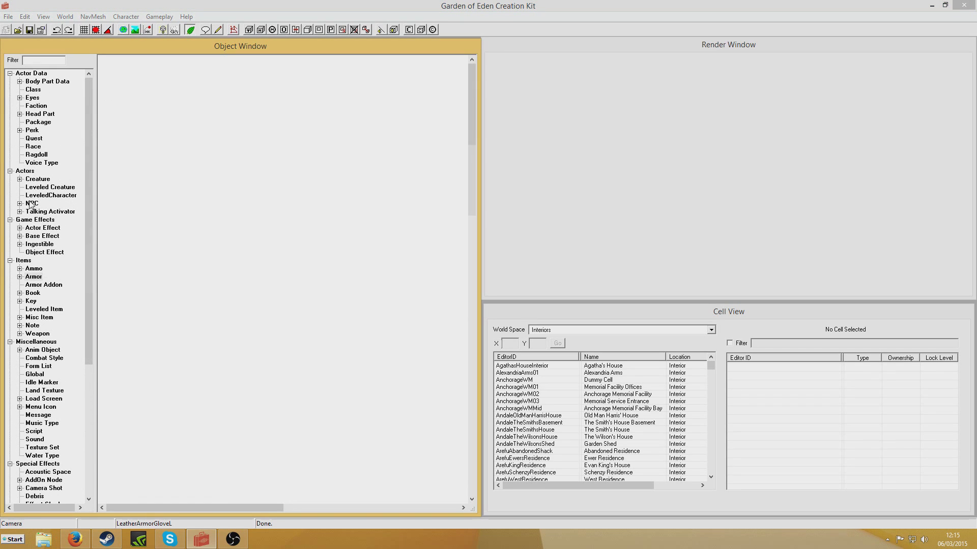
right_click(153, 181)
Create a new NPC record with ID TutNPC and name NPC, then list the voice types.
click(198, 189)
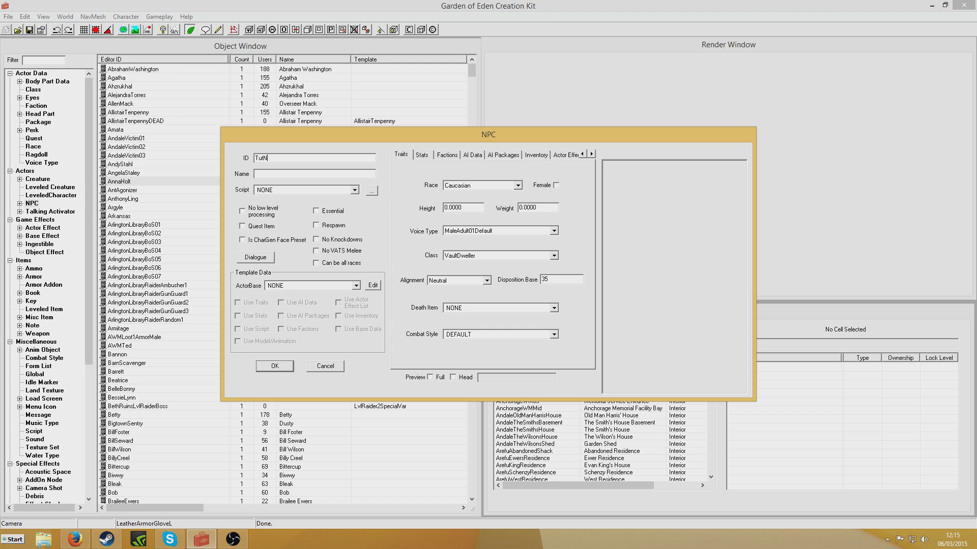
click(268, 172)
click(277, 365)
click(51, 164)
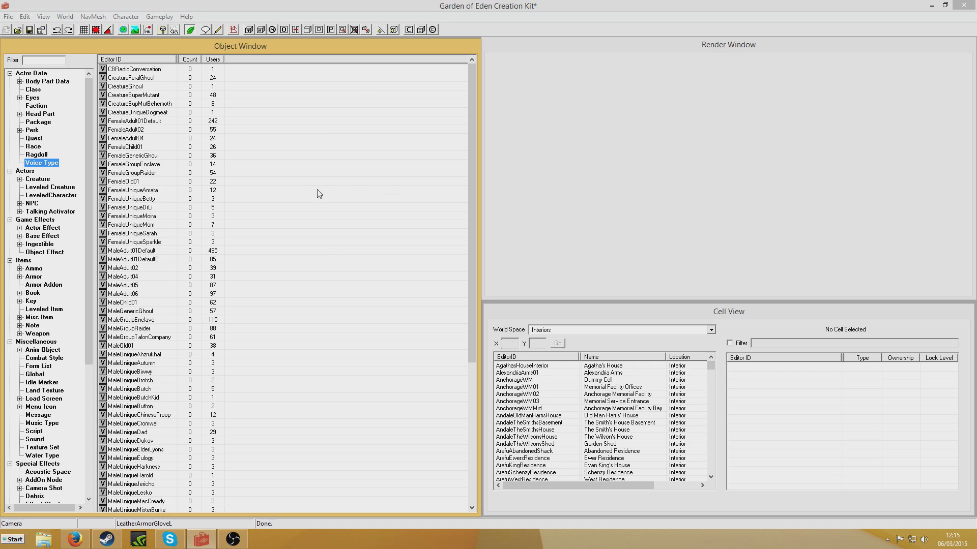
Create a new voice type with editor ID TutVoice.
right_click(296, 178)
click(325, 179)
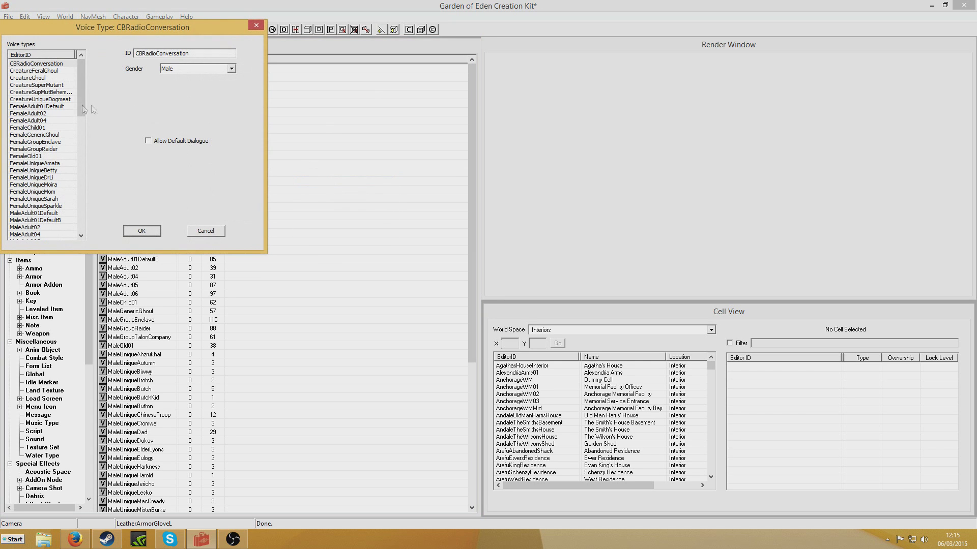
click(33, 108)
right_click(33, 108)
click(49, 113)
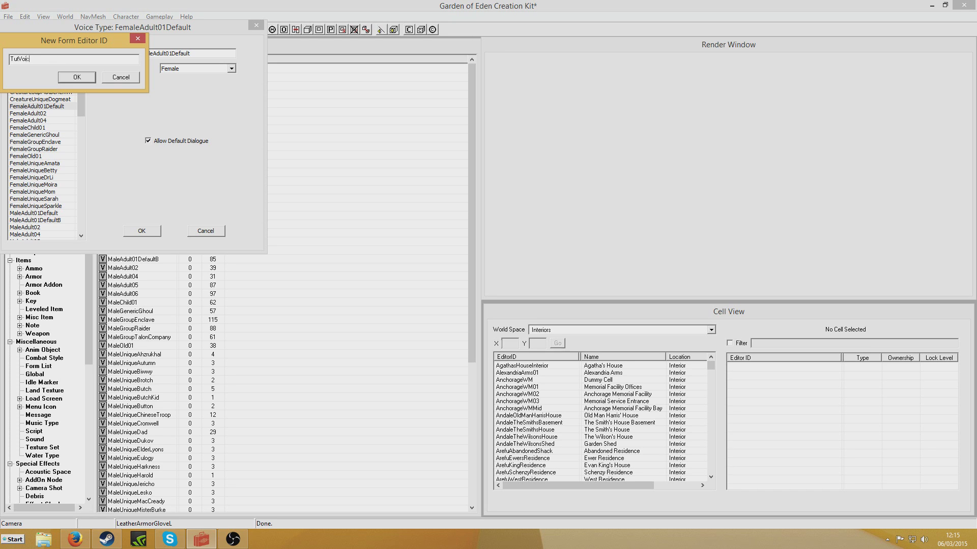
text(TutVoice)
click(77, 77)
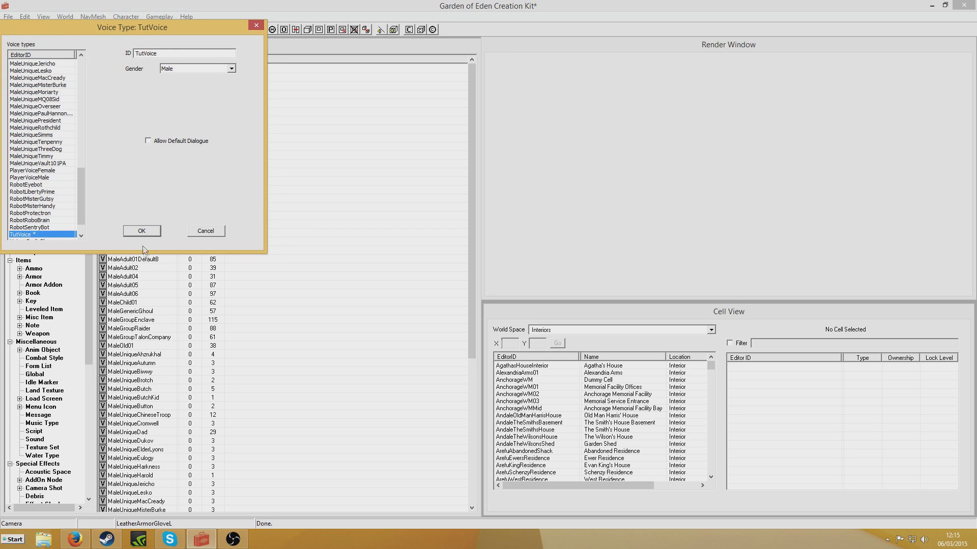
click(138, 232)
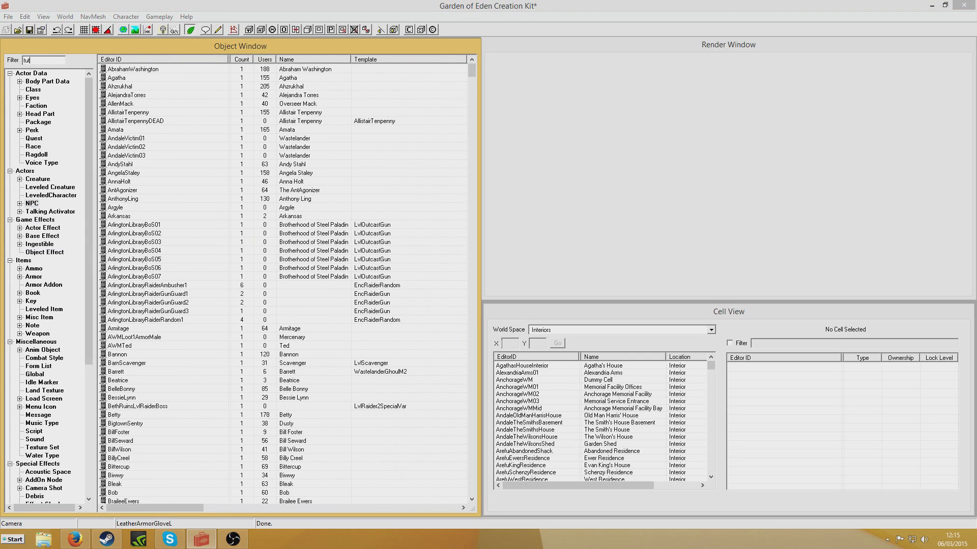
Set TutNPC's Voice Type to TutVoice and confirm the NPC.
double_click(116, 69)
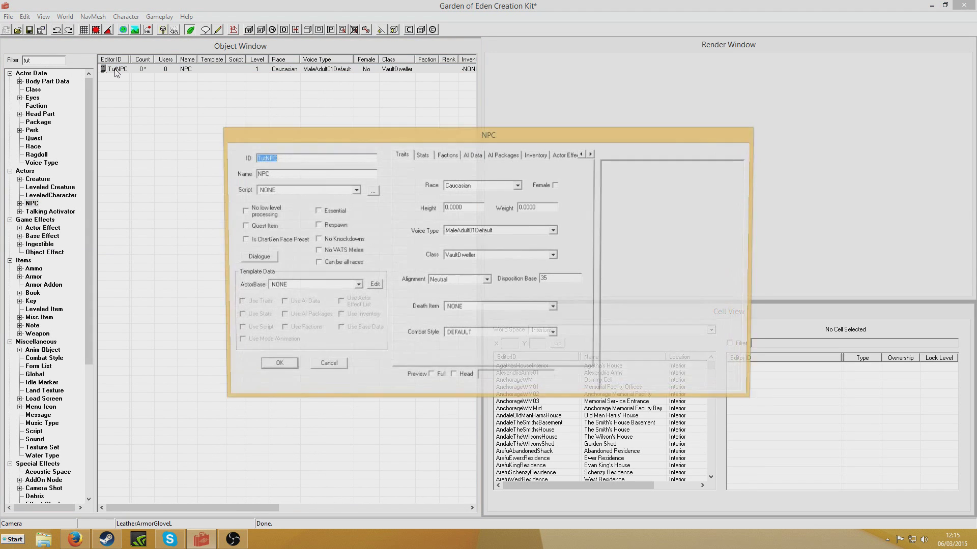
click(554, 231)
key(t)
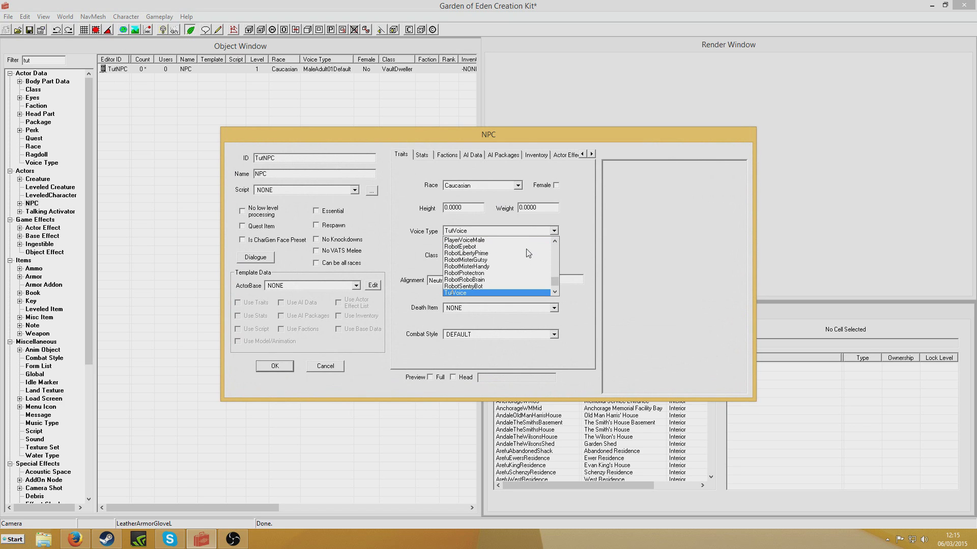
click(494, 293)
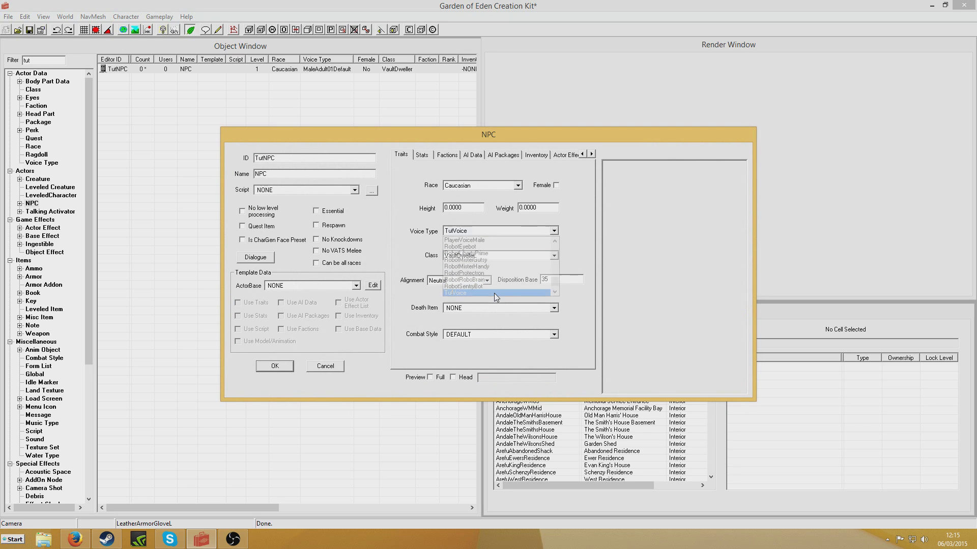
click(274, 367)
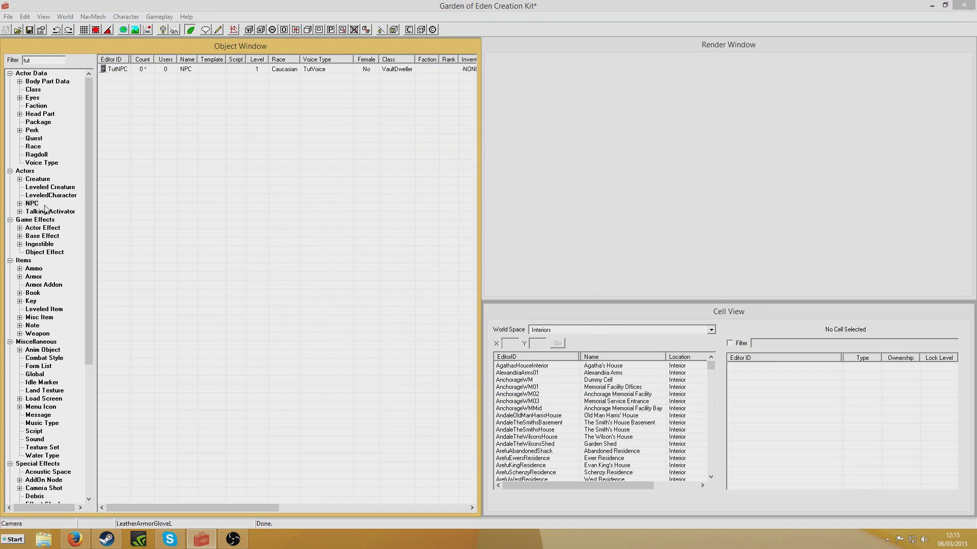
click(34, 139)
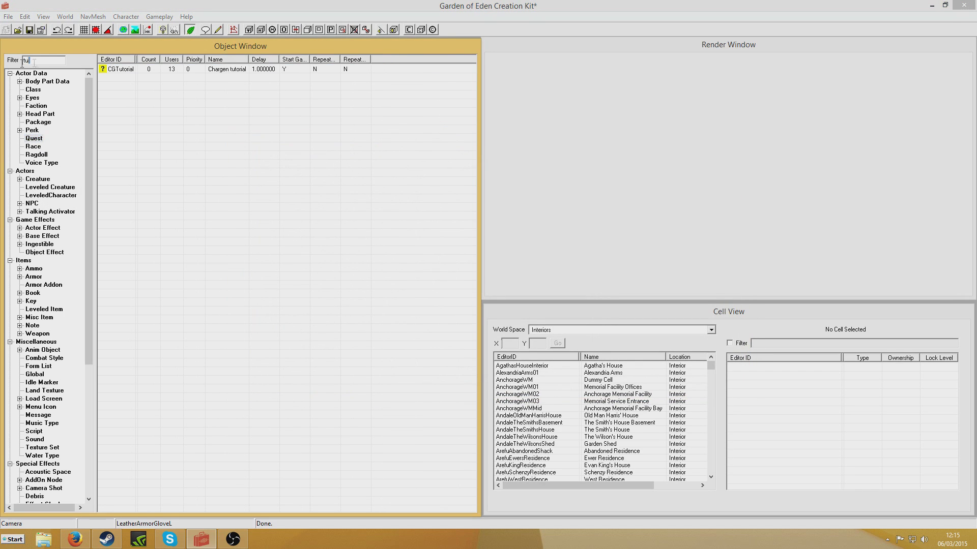
Create quest TutQuest titled Tutorial Quest with Start Game Enabled ticked.
key(BackSpace)
right_click(153, 137)
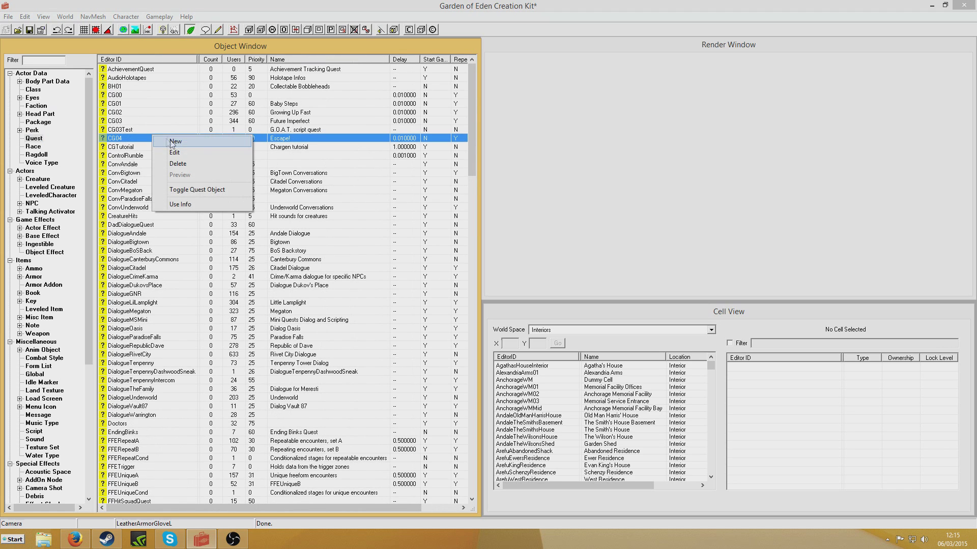
click(206, 143)
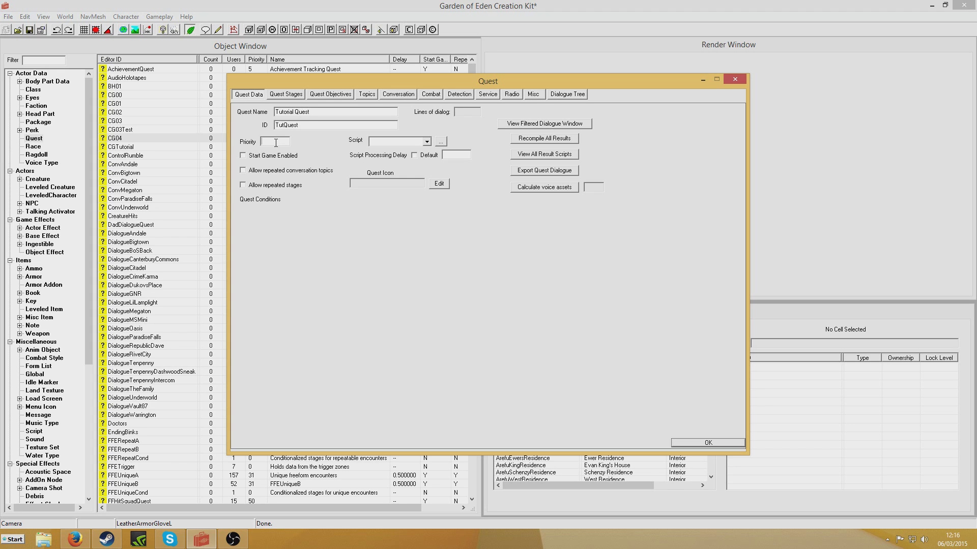
click(244, 156)
click(691, 442)
Save the plugin as TutQuest.esp.
click(29, 29)
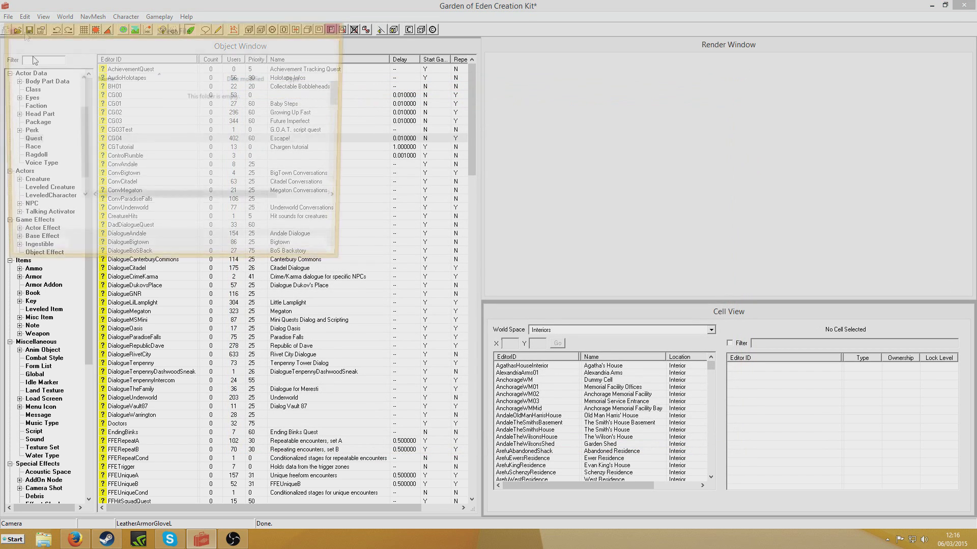
text(TutQuest)
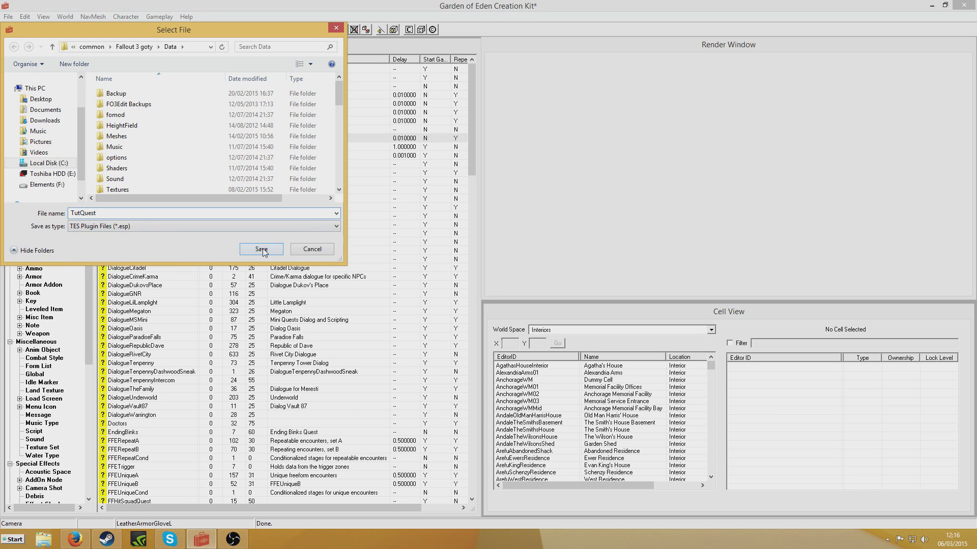
click(261, 249)
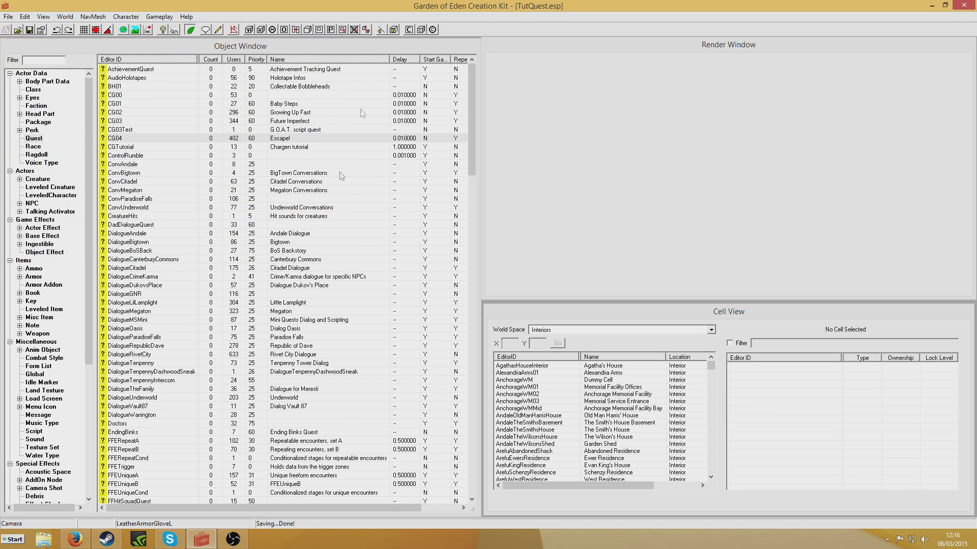
List the terminal records and preview the first terminal's 3D model.
drag(93, 160, 90, 290)
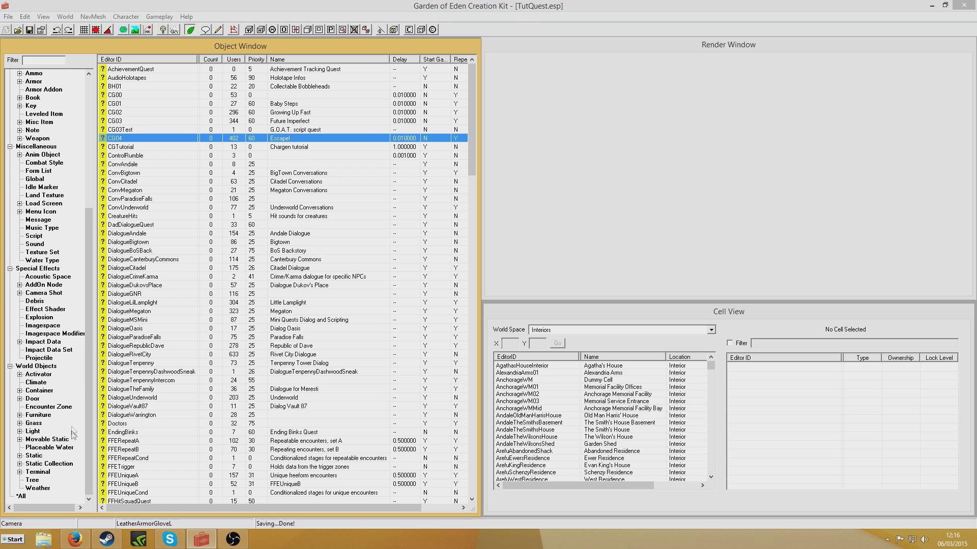
click(36, 473)
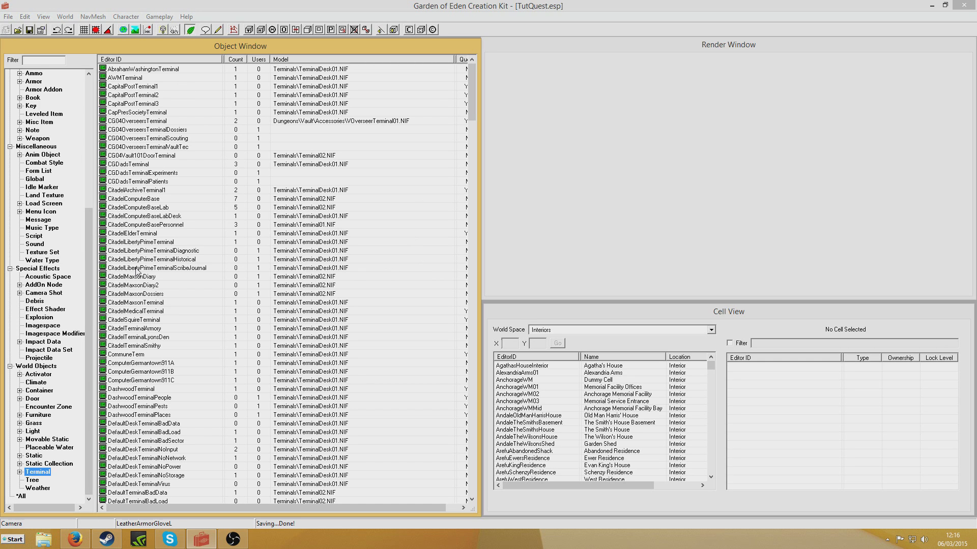
right_click(318, 71)
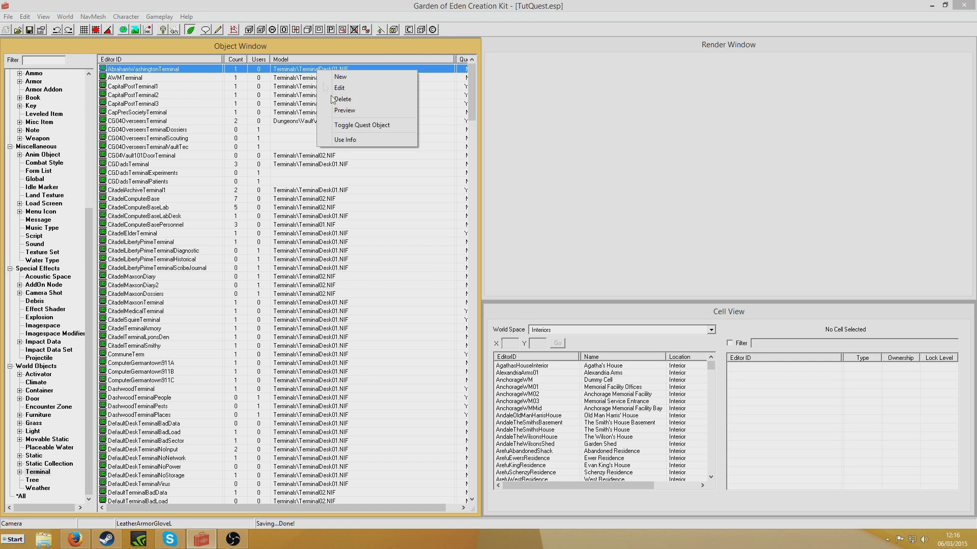
click(344, 111)
drag(503, 148, 590, 139)
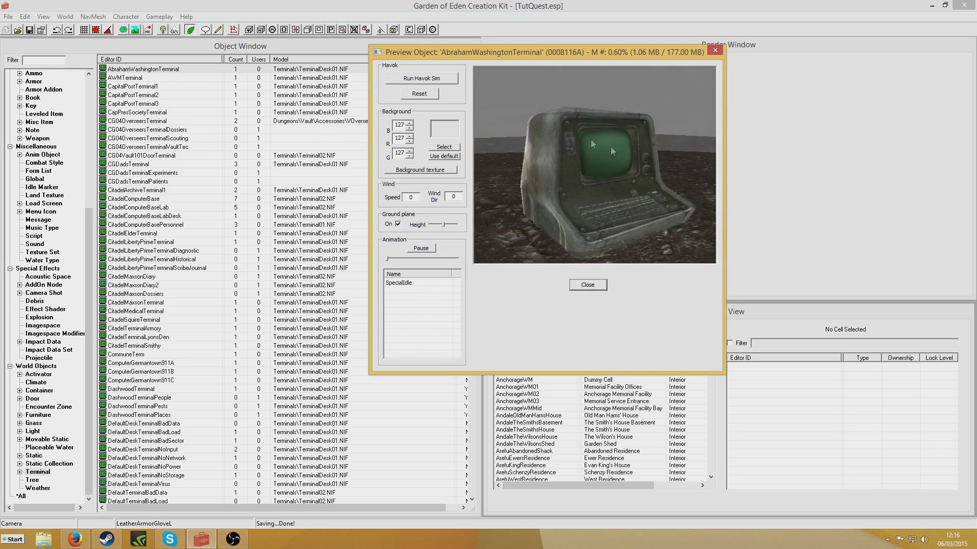
click(713, 52)
Open the first terminal and rename its ID to TutTerminal and name to Tutorial Terminal.
double_click(161, 68)
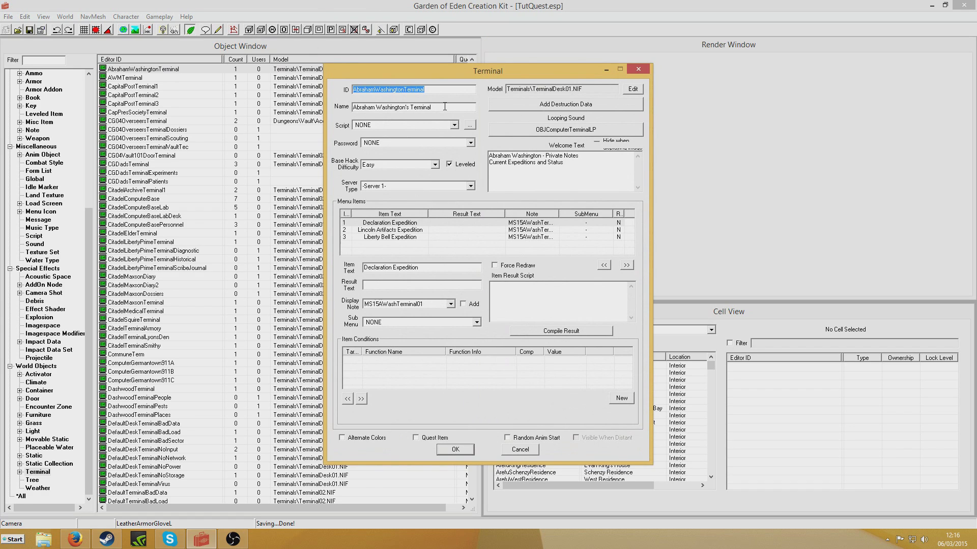
text(TutTerminal)
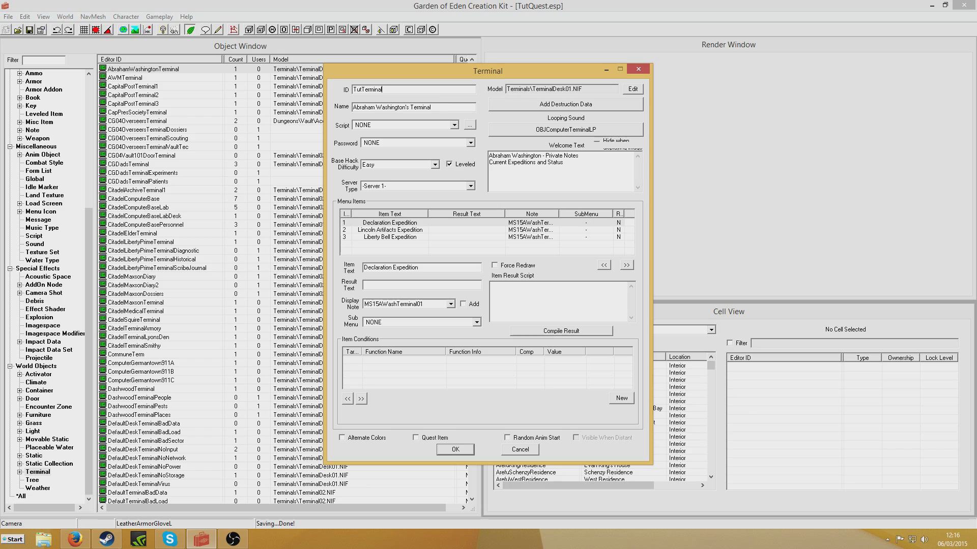
key(Tab)
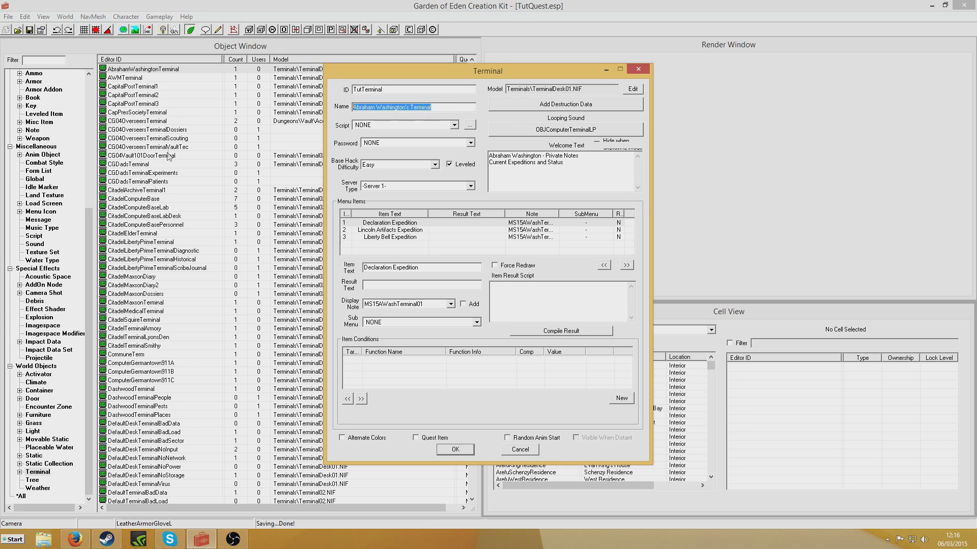
text(Tutorial)
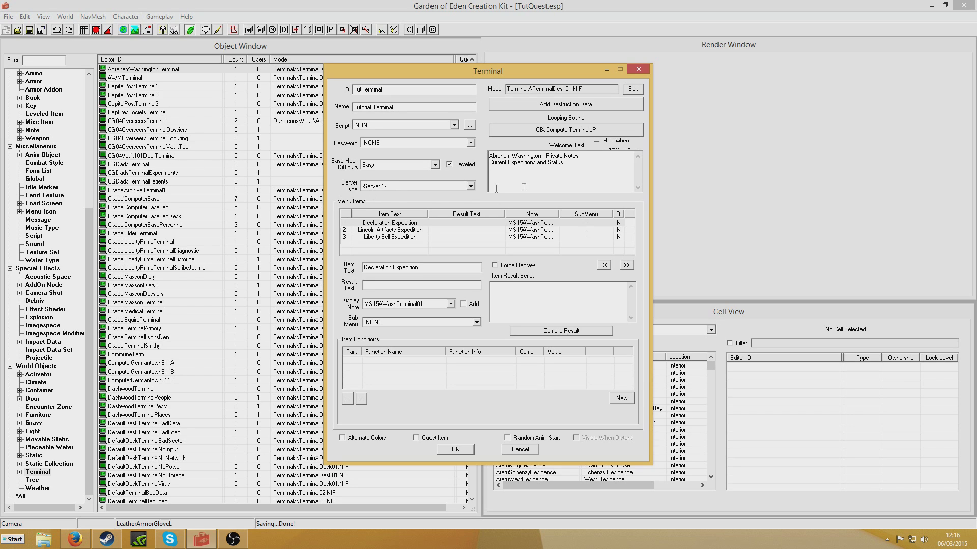
click(398, 225)
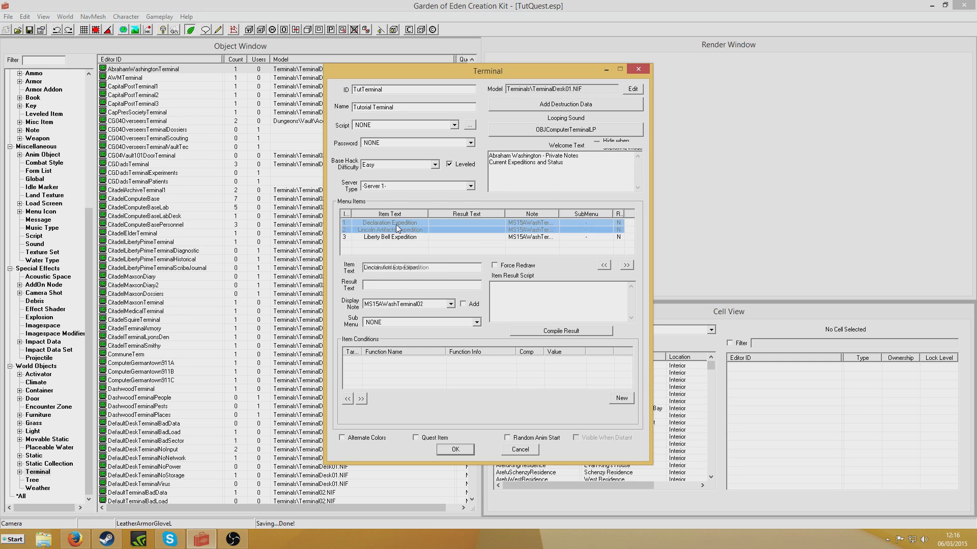
Remove the existing menu items and set the welcome text to 'This is the Tutorial Terminal'.
key(Delete)
key(Delete)
key(Delete)
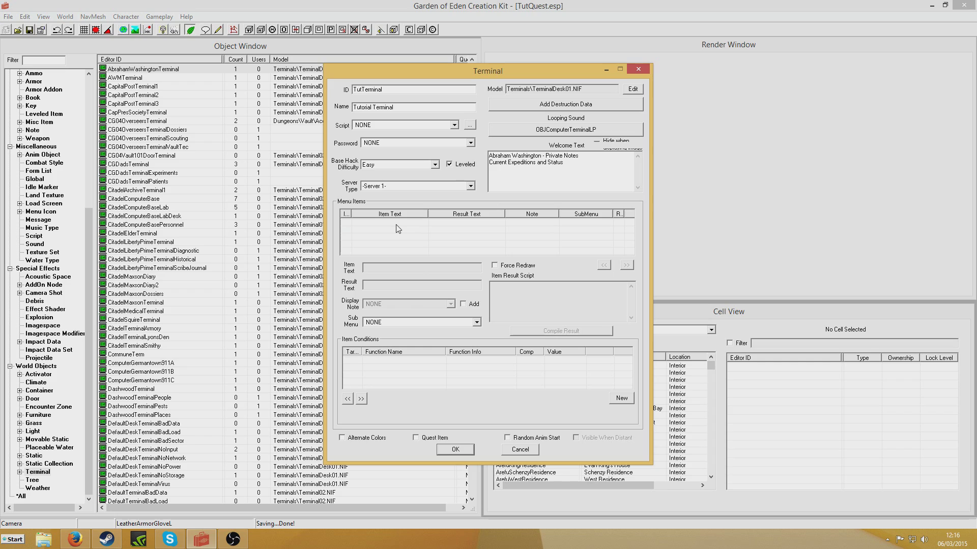
drag(607, 162, 489, 154)
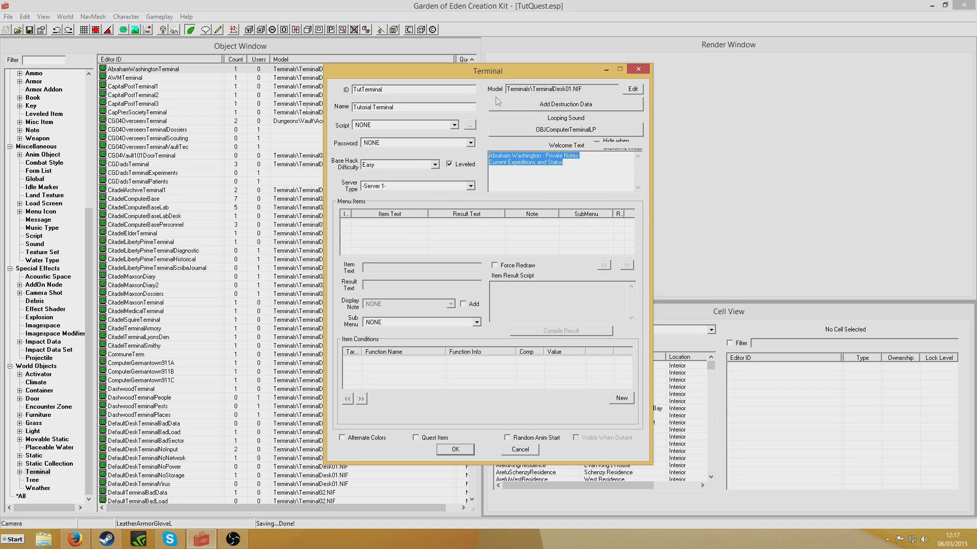
key(Delete)
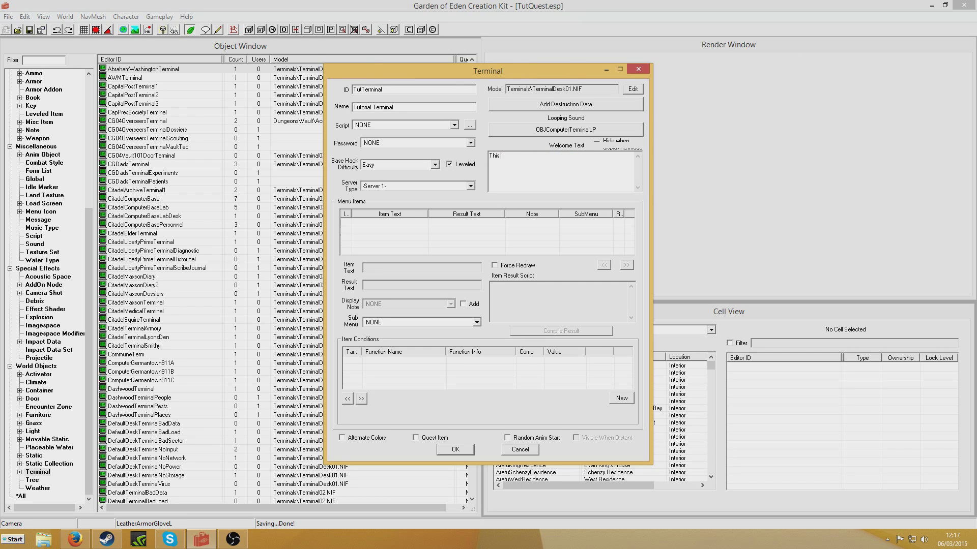
text(This is the Tutorial Terminal)
Set Server 3, Unlocked hack difficulty, Leveled off, and save as a new TutTerminal form.
click(470, 186)
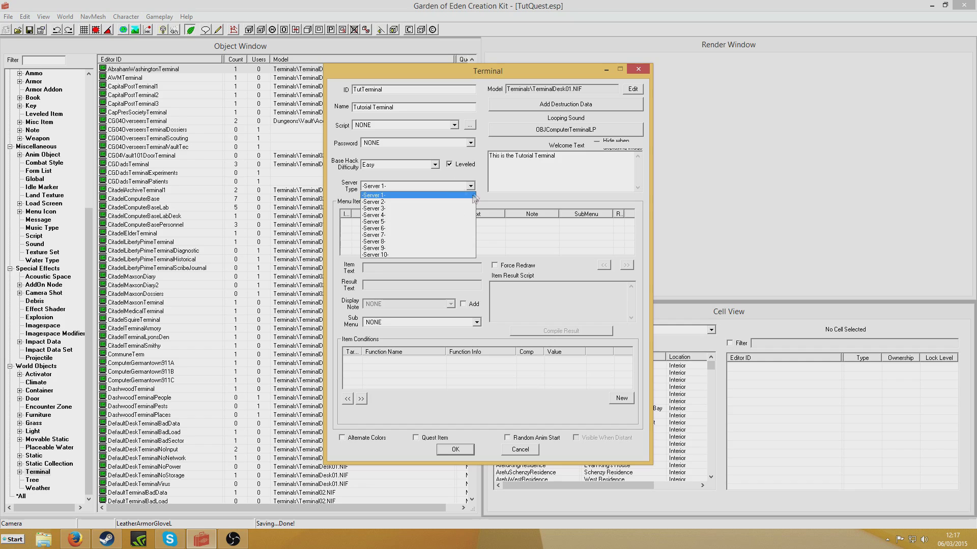
click(412, 209)
click(436, 165)
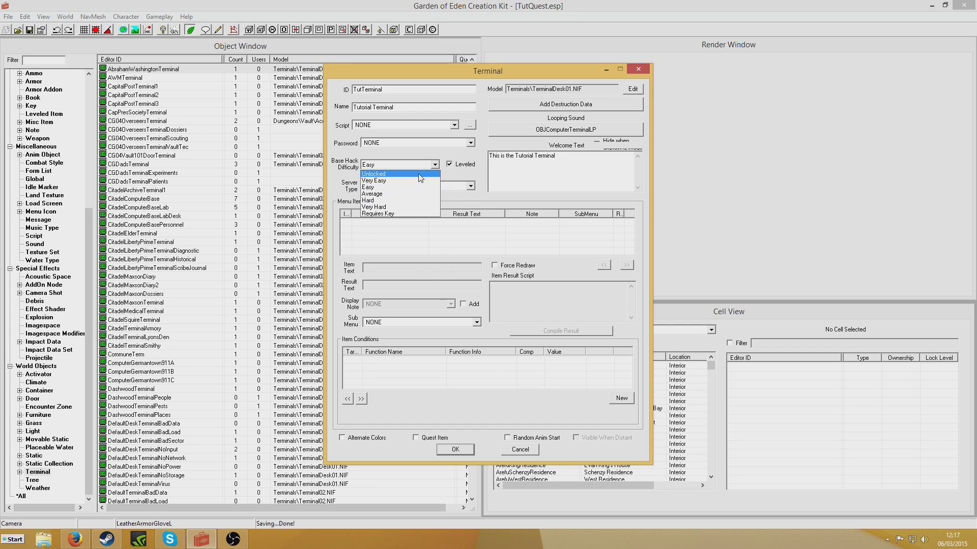
click(420, 174)
click(458, 164)
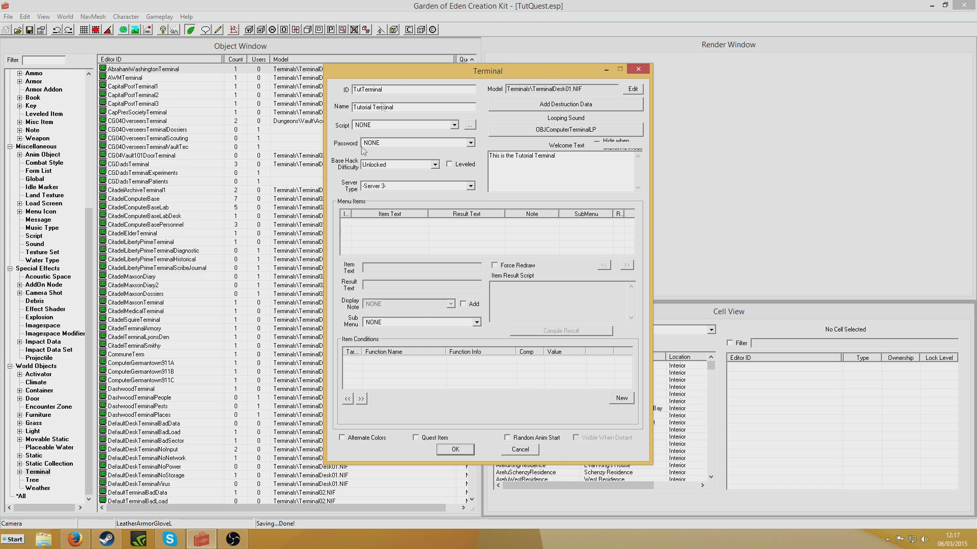
click(456, 450)
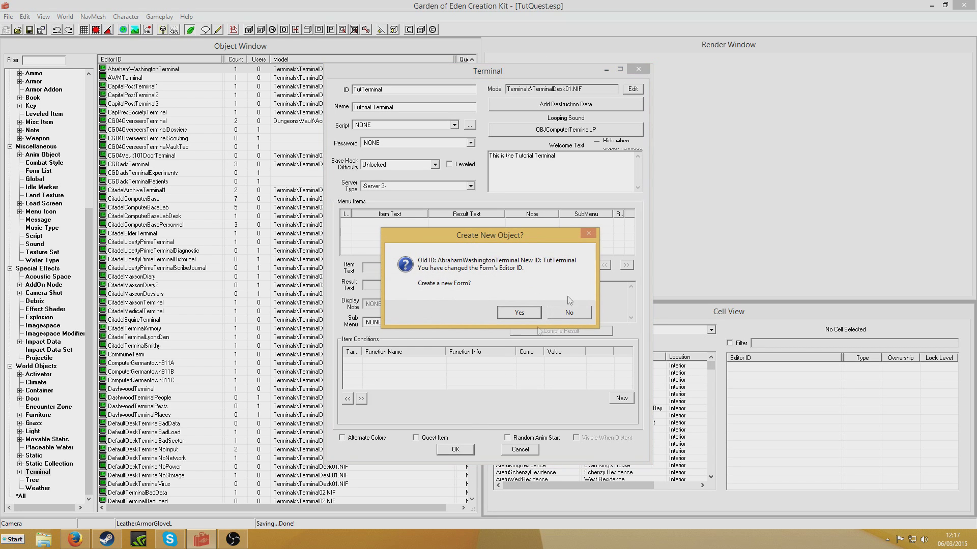
click(520, 312)
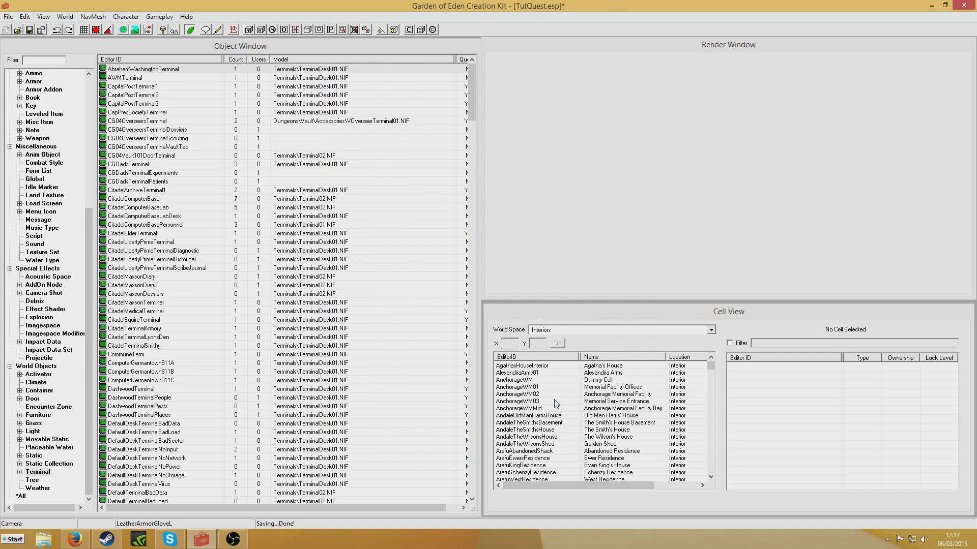
Switch Cell View to the Wasteland world space and load the Springvale cell.
click(711, 330)
scroll(641, 387, down, 5)
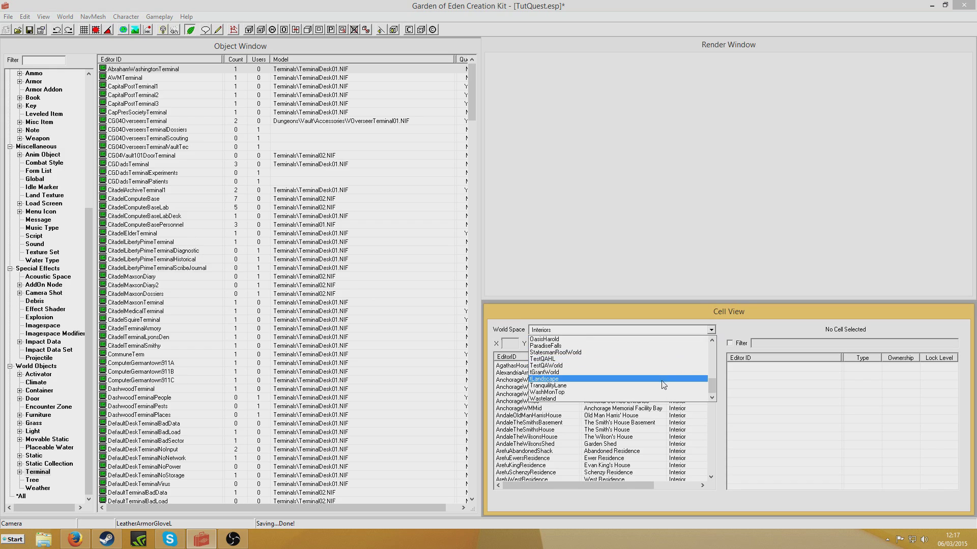
click(642, 400)
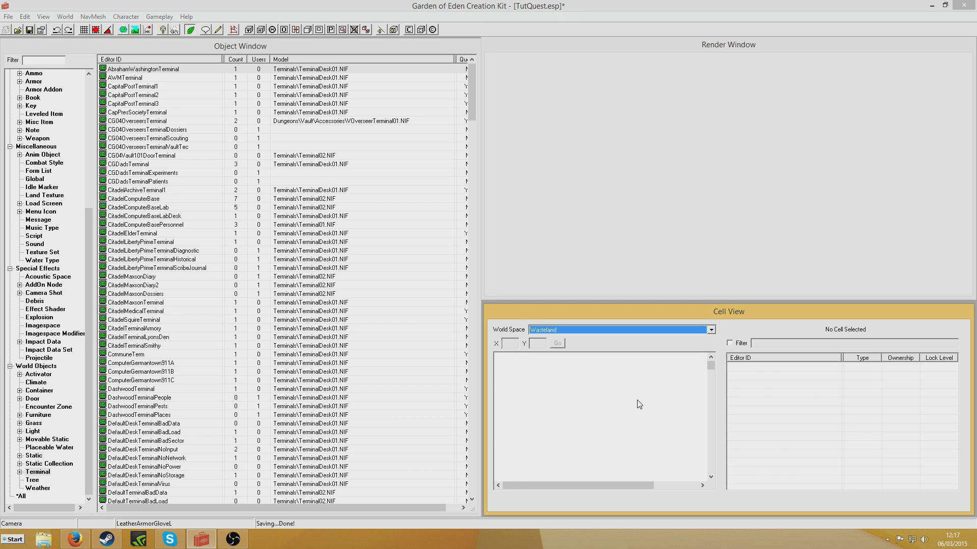
click(539, 394)
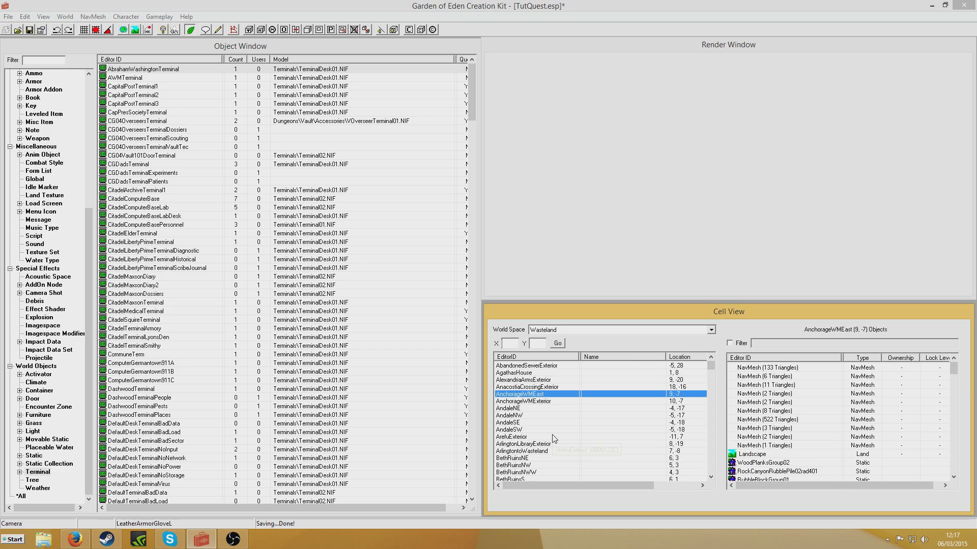
text(sp)
double_click(526, 474)
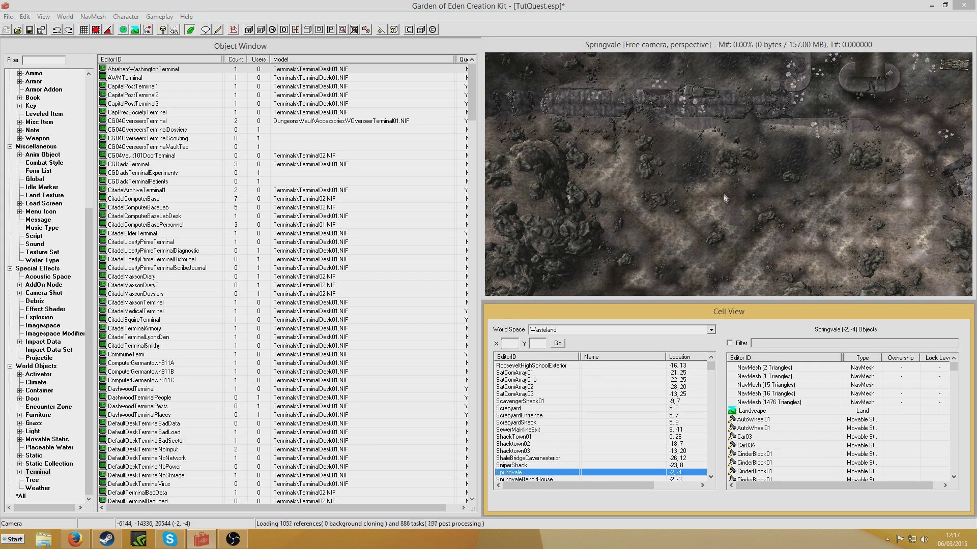
Dismiss the missing texture warning and tilt and zoom into Springvale's ruins.
click(780, 148)
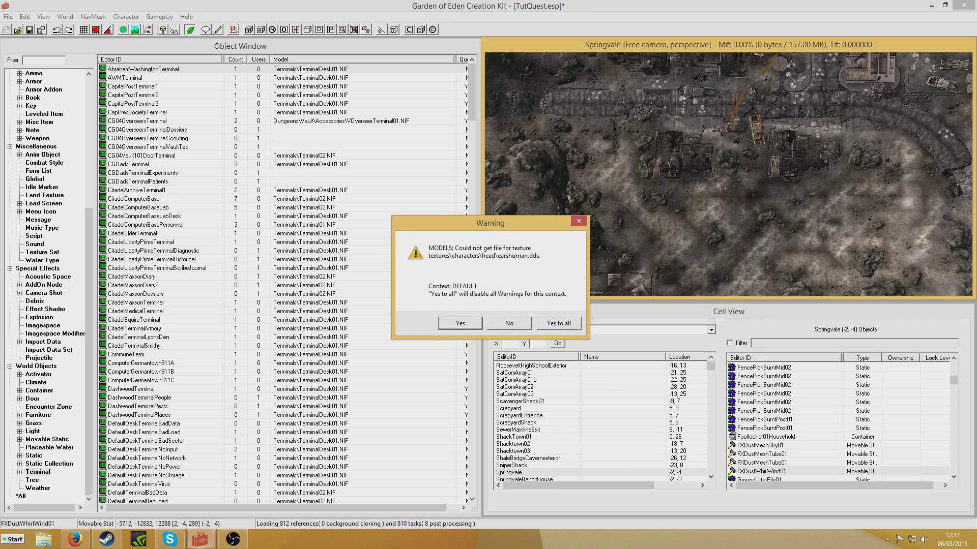
click(560, 323)
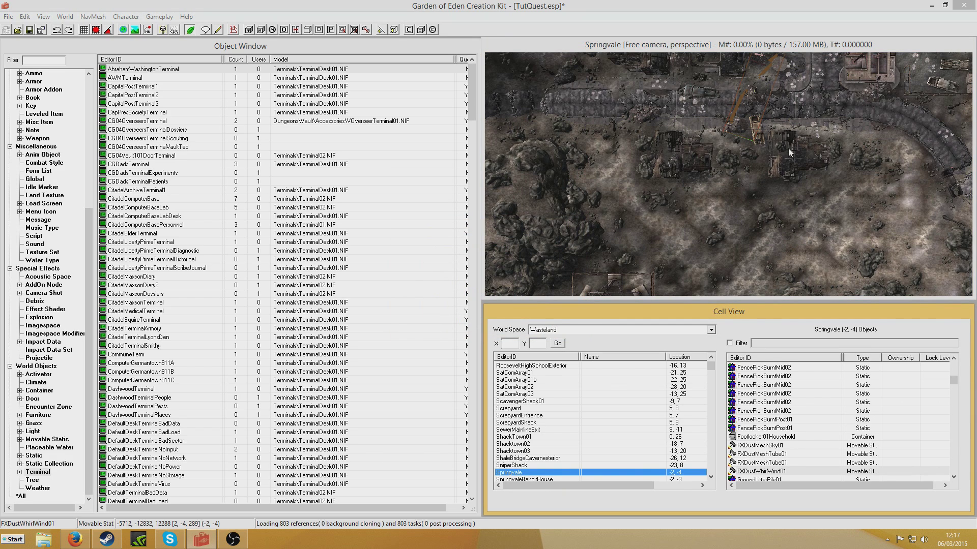
click(777, 118)
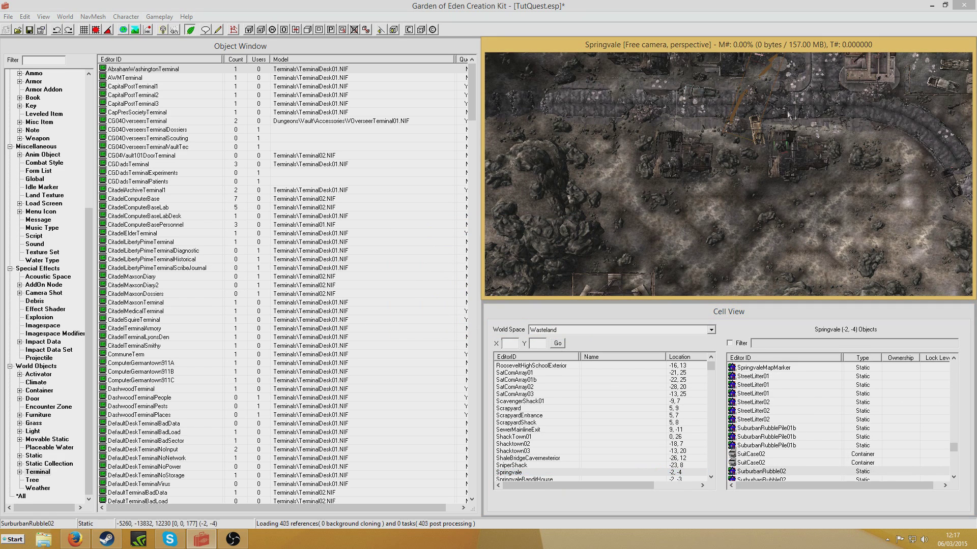
middle_drag(777, 118, 610, 142)
scroll(610, 142, up, 5)
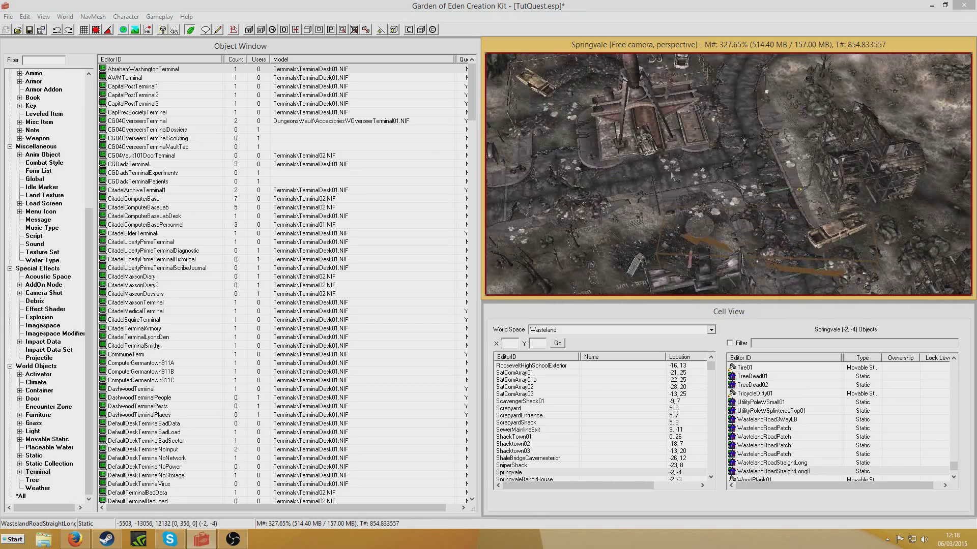
Filter the Object Window by 'tut' and drag TutNPC into the Springvale street.
click(40, 60)
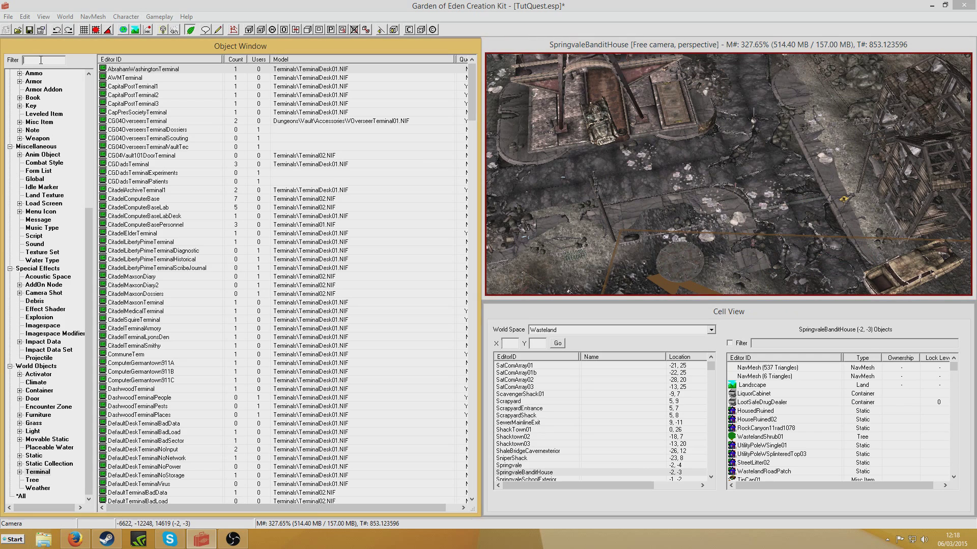
text(tut)
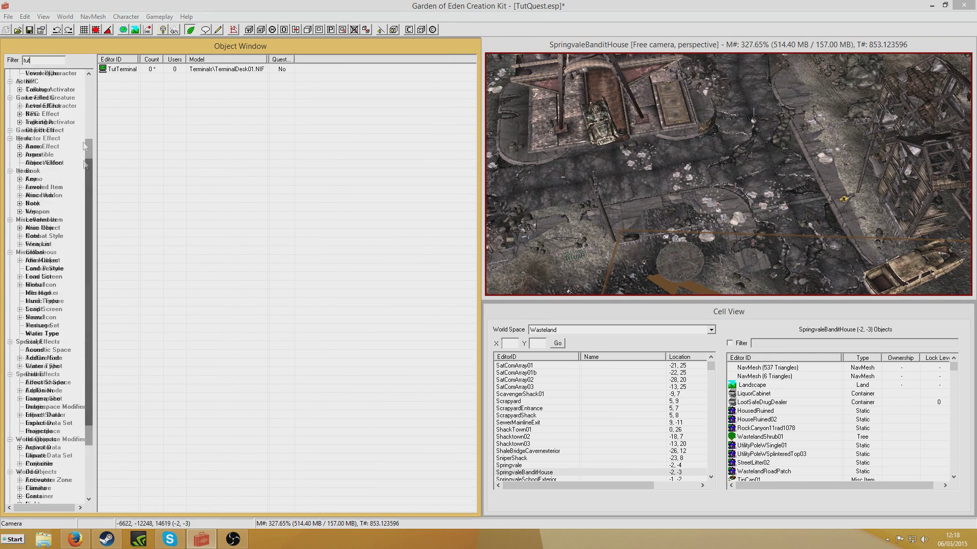
scroll(87, 208, up, 8)
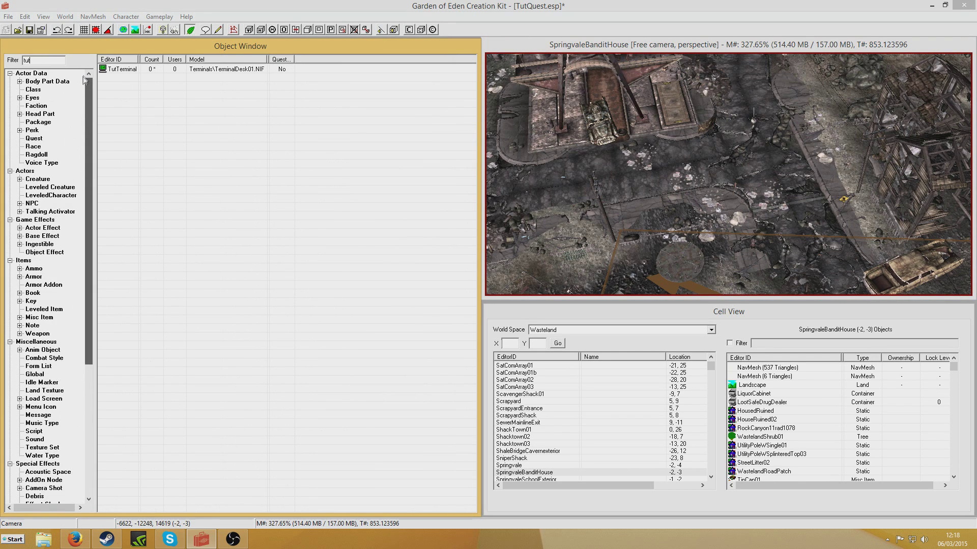
click(31, 204)
click(115, 69)
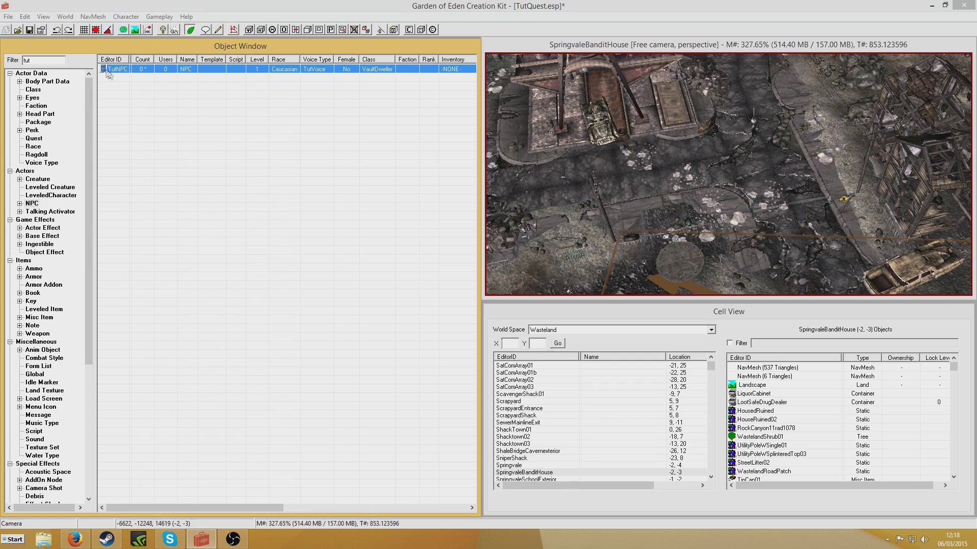
drag(104, 70, 784, 90)
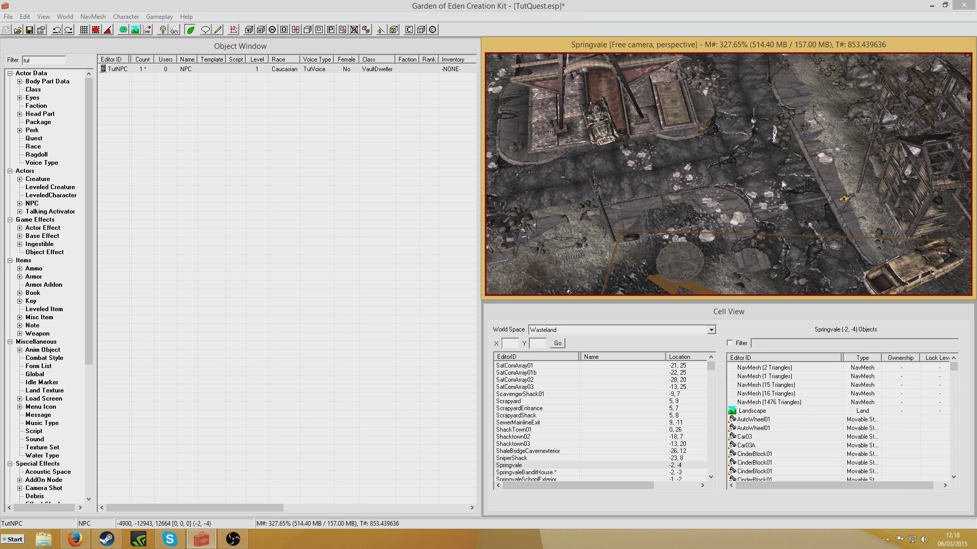
scroll(786, 188, up, 4)
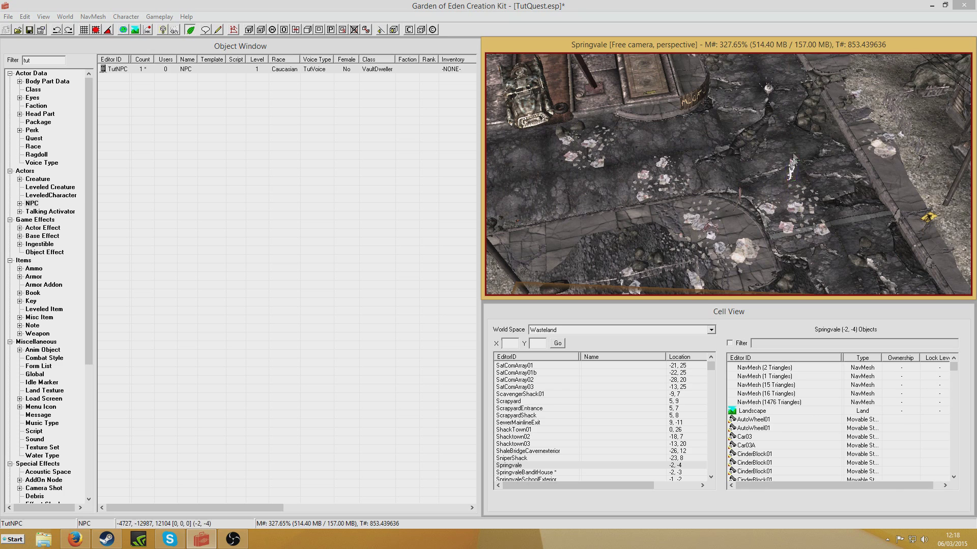
drag(793, 159, 794, 148)
Drag TutTerminal into Springvale, then rotate it and position it near the NPC.
drag(90, 129, 89, 442)
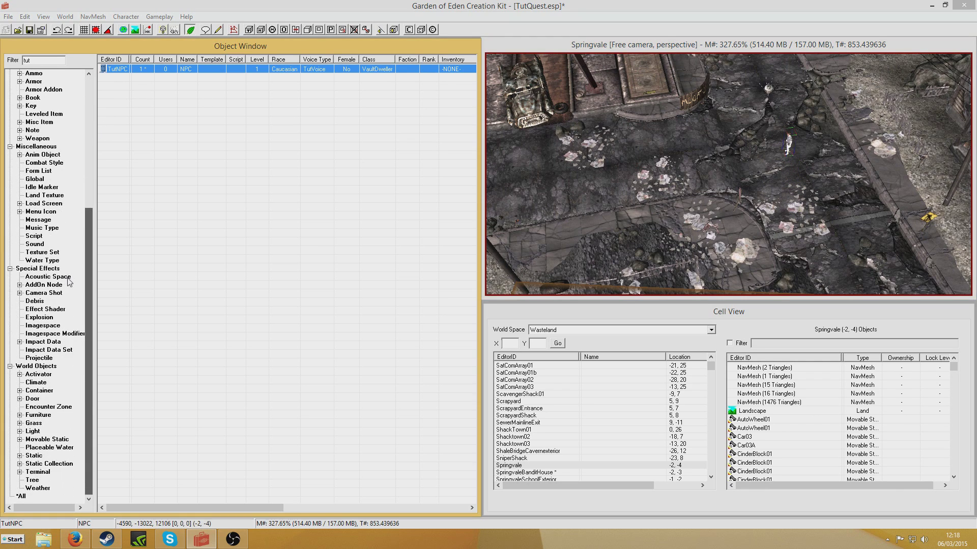
click(38, 472)
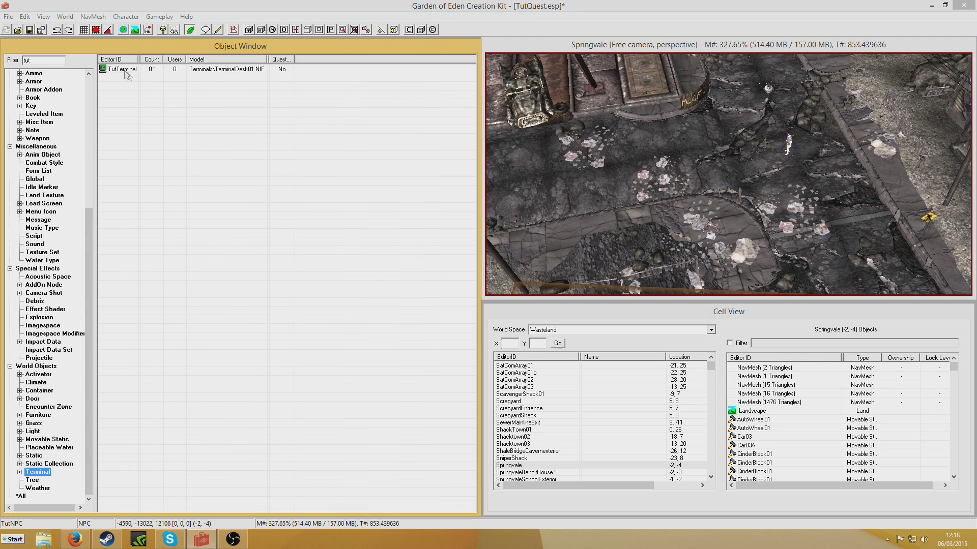
drag(122, 69, 725, 155)
right_drag(727, 159, 713, 171)
drag(712, 171, 757, 263)
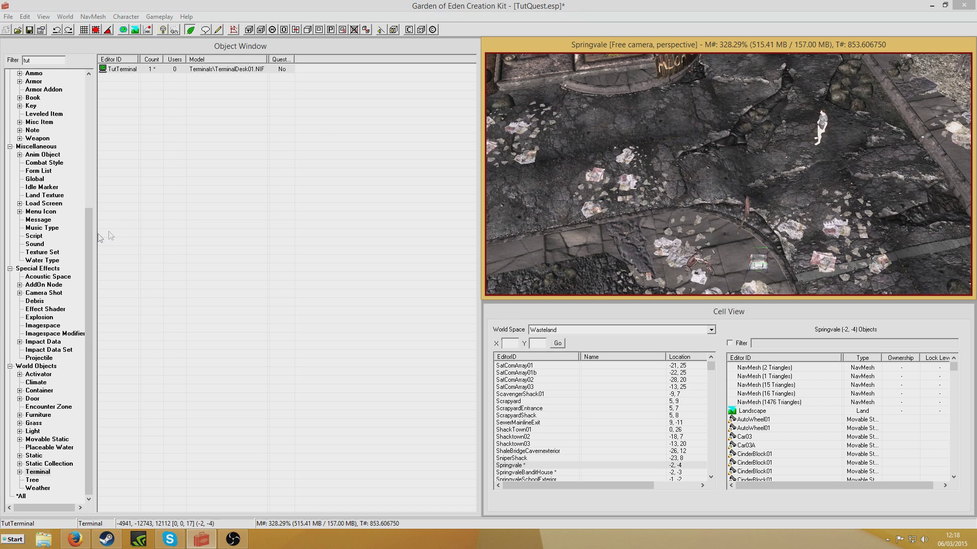
drag(92, 231, 97, 97)
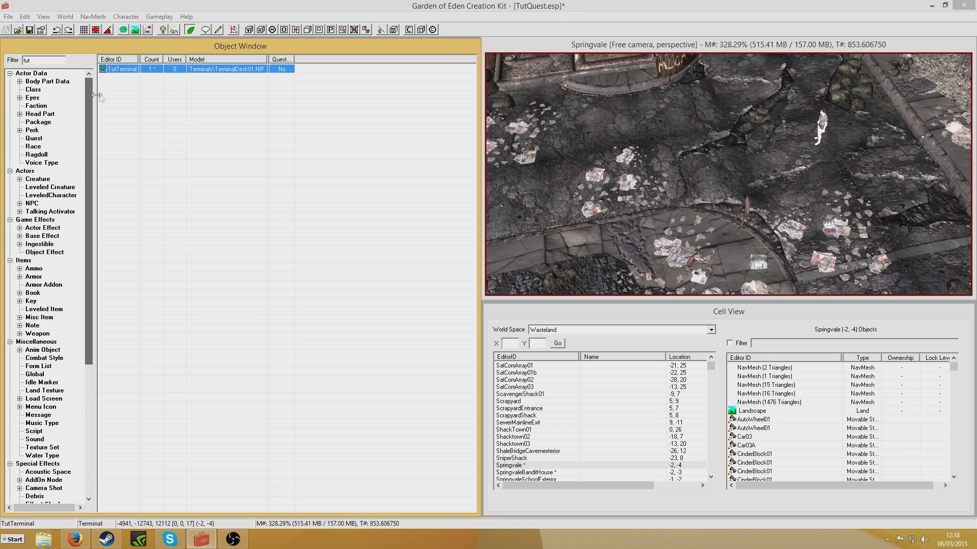
Add quest stage 10 to TutQuest with a log item and compile its result script.
click(34, 139)
double_click(118, 78)
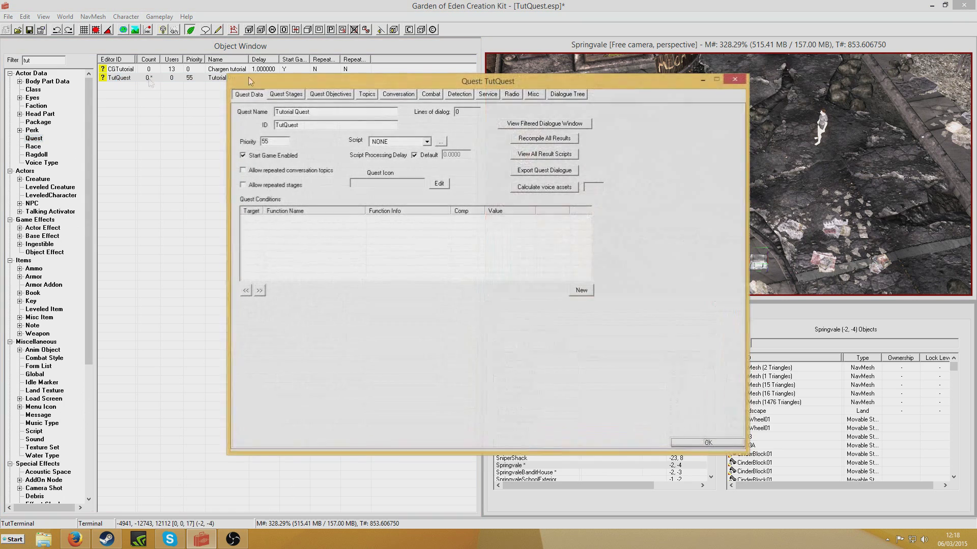
click(288, 95)
right_click(256, 121)
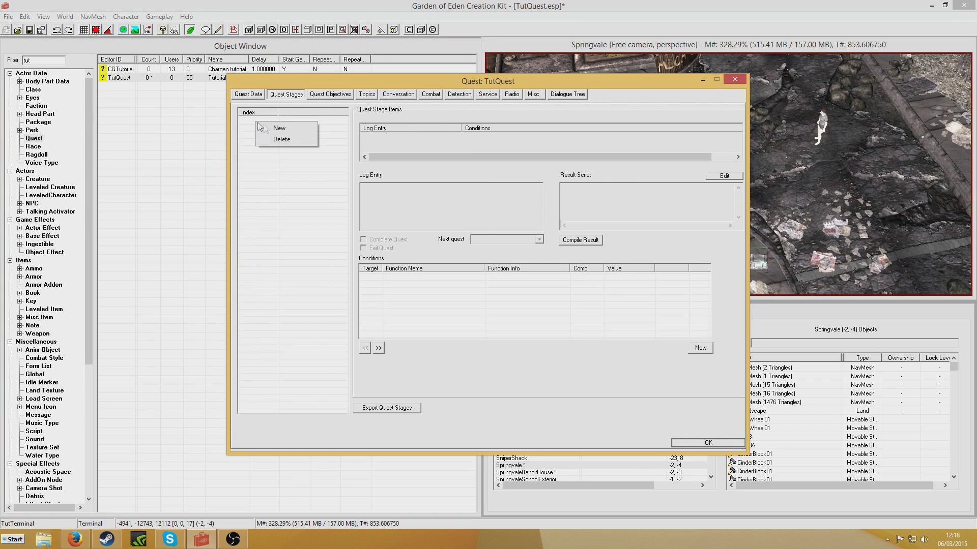
click(269, 129)
text(10)
right_click(389, 145)
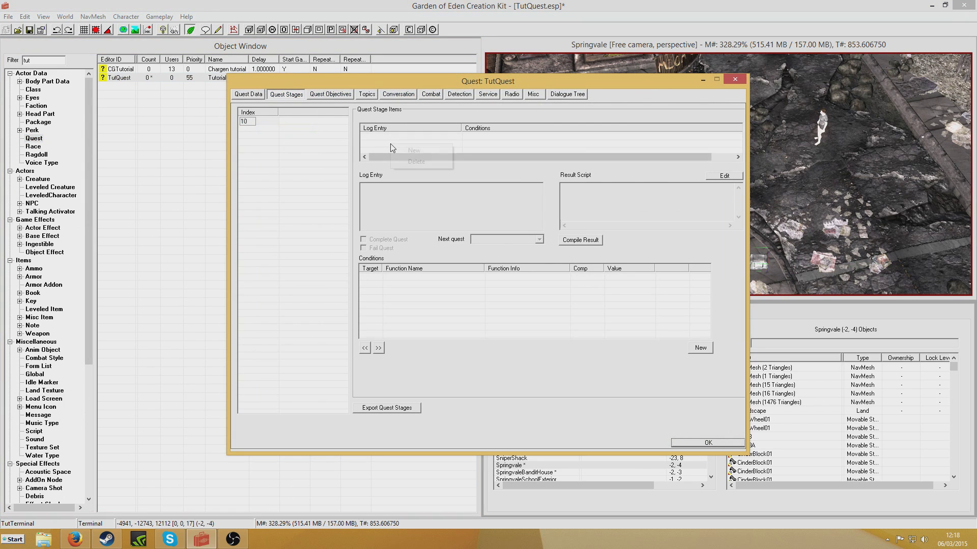
click(416, 155)
click(602, 204)
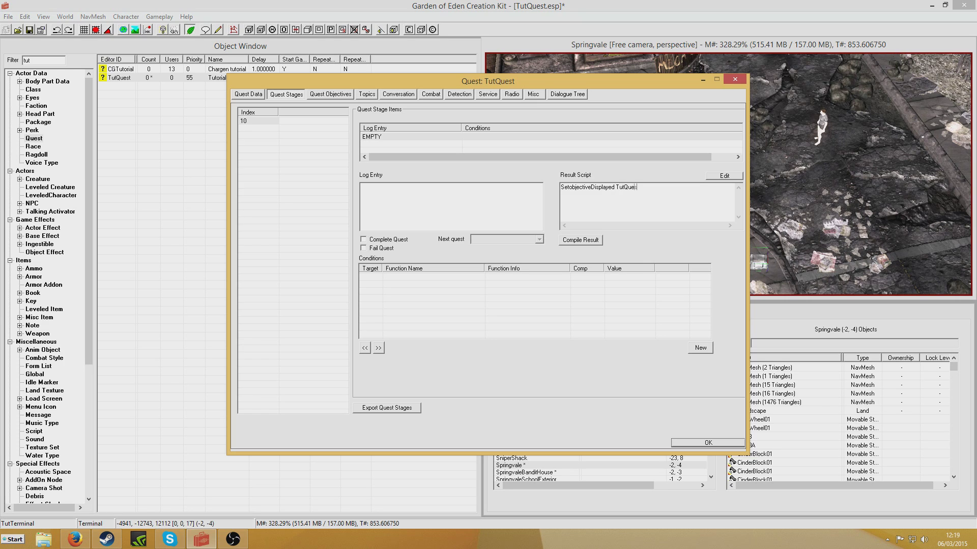
click(570, 243)
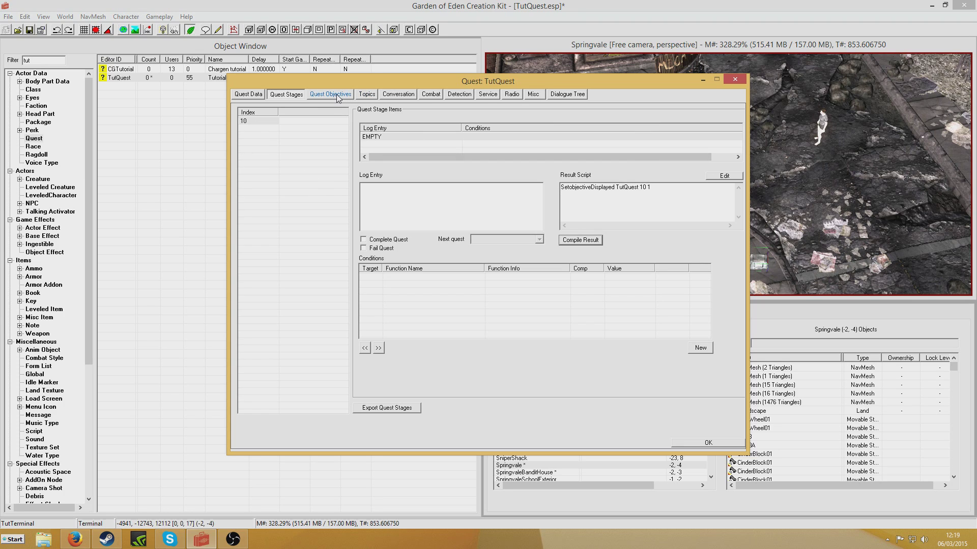
Add stage 20 with a result script completing objective 10 and displaying objective 20.
right_click(252, 148)
click(288, 158)
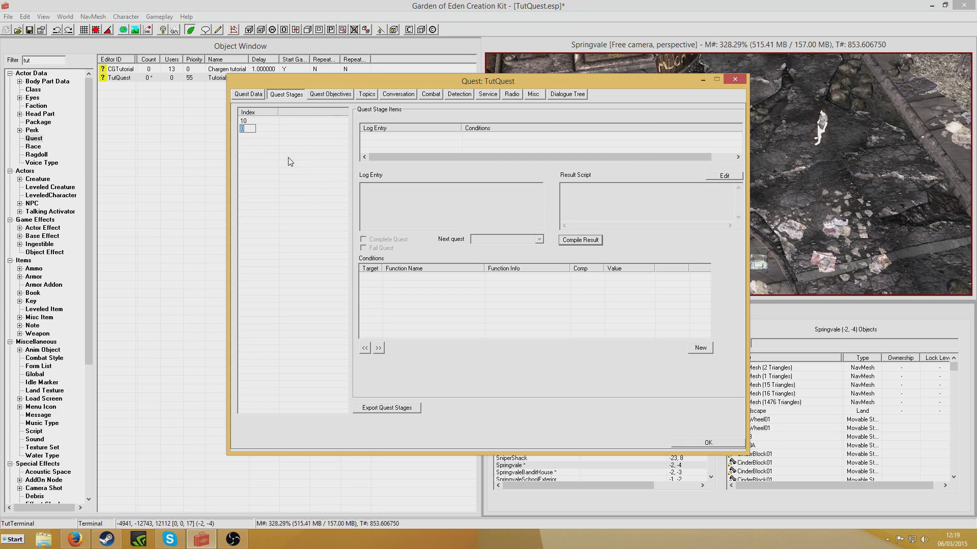
right_click(397, 147)
click(420, 147)
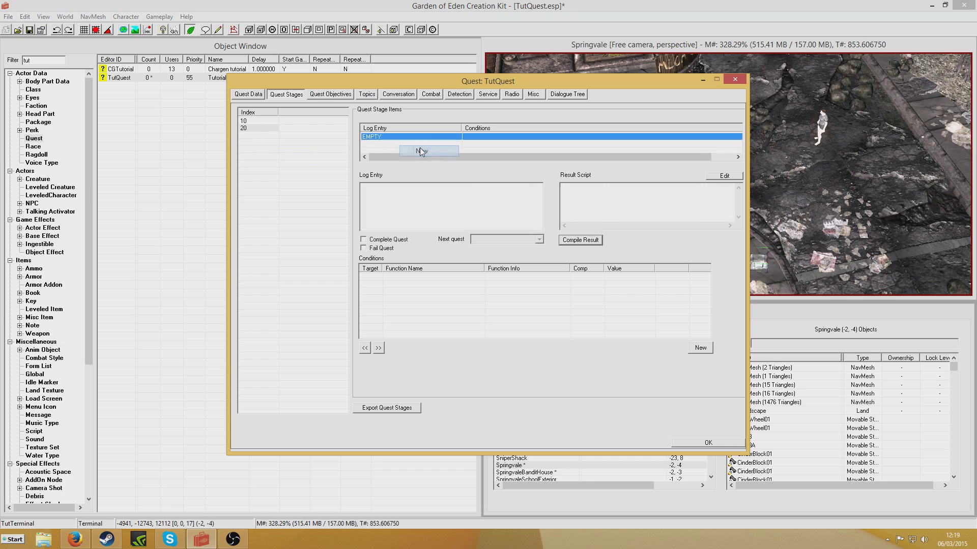
click(613, 201)
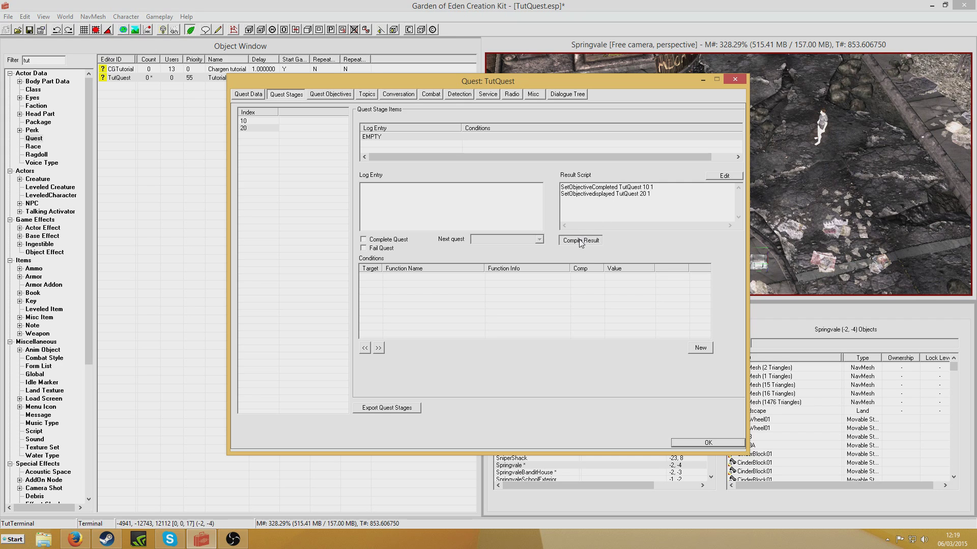
click(331, 94)
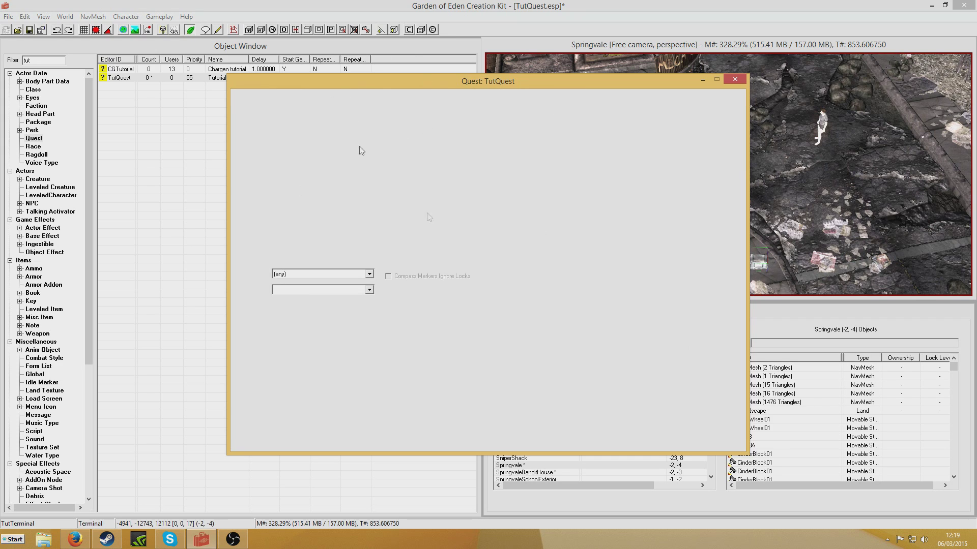
Add quest objective 10 with display text 'Recover the data'.
right_click(303, 131)
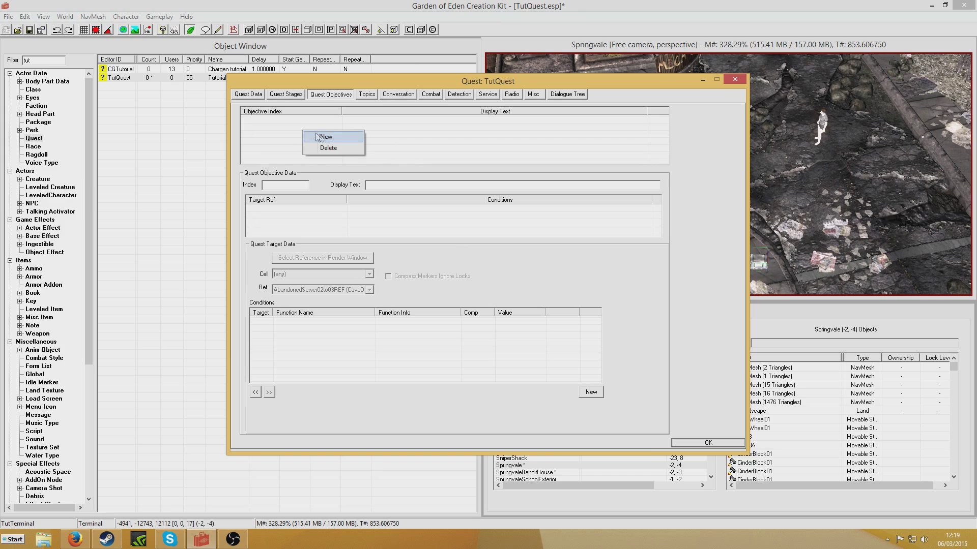
click(316, 136)
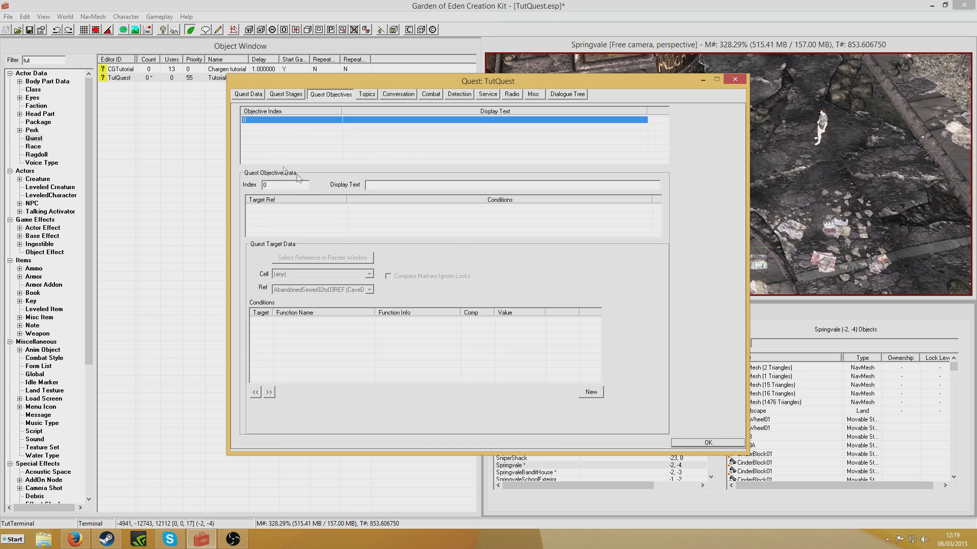
drag(282, 185, 244, 190)
text(1)
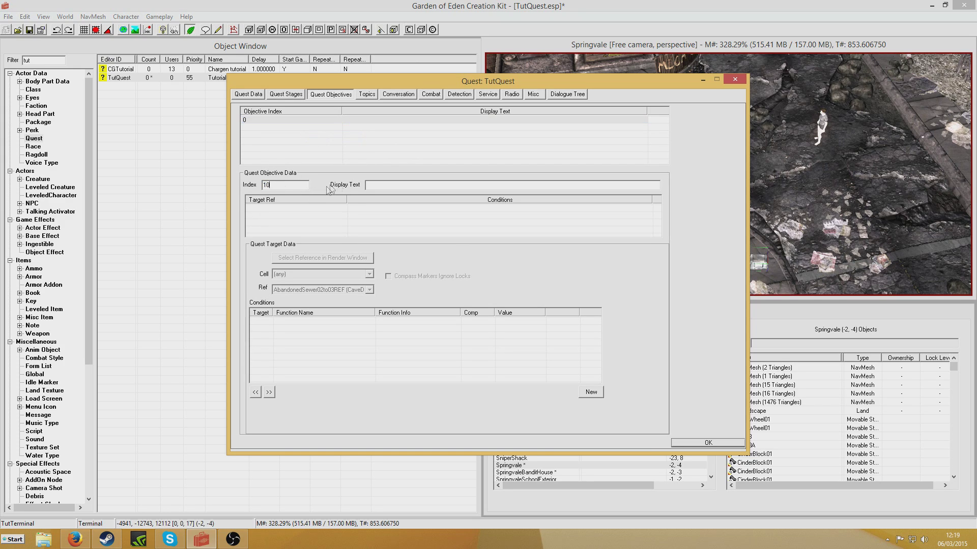
text(0)
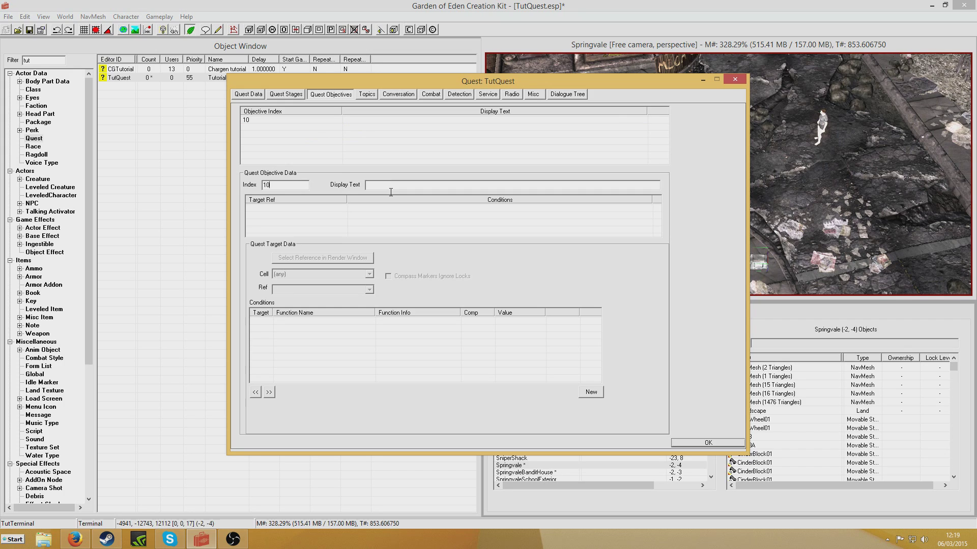
click(384, 186)
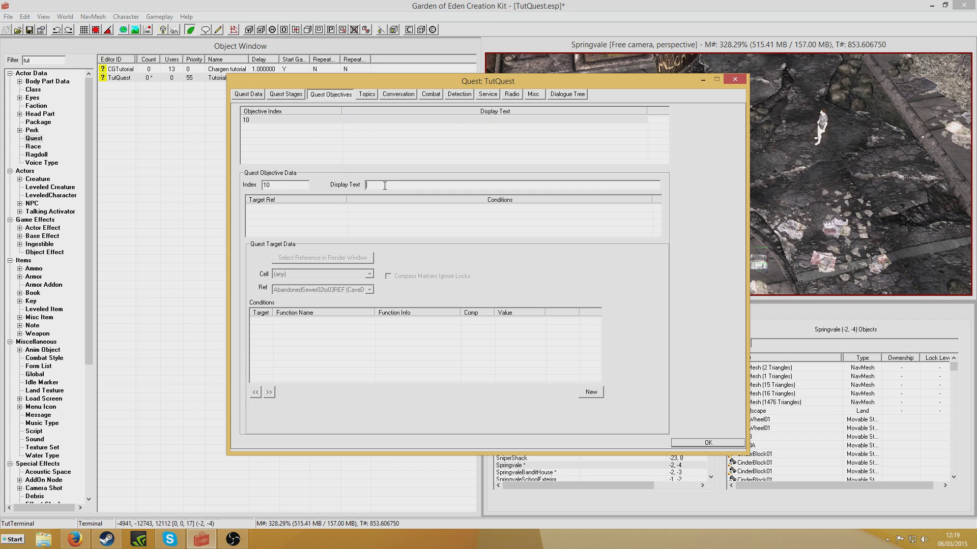
click(354, 155)
Add quest objective 20 with display text 'Return to the npc'.
right_click(339, 141)
click(309, 173)
text(20)
click(381, 184)
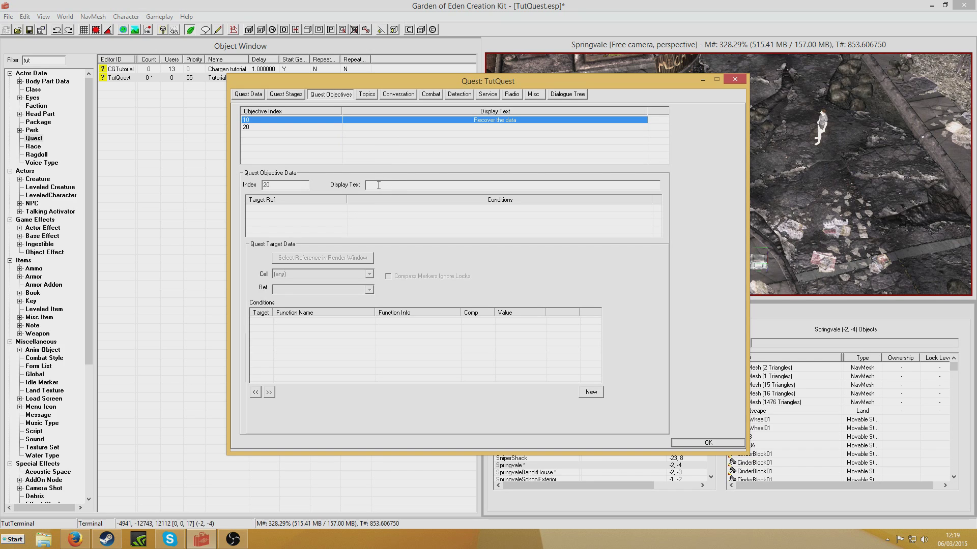
click(383, 185)
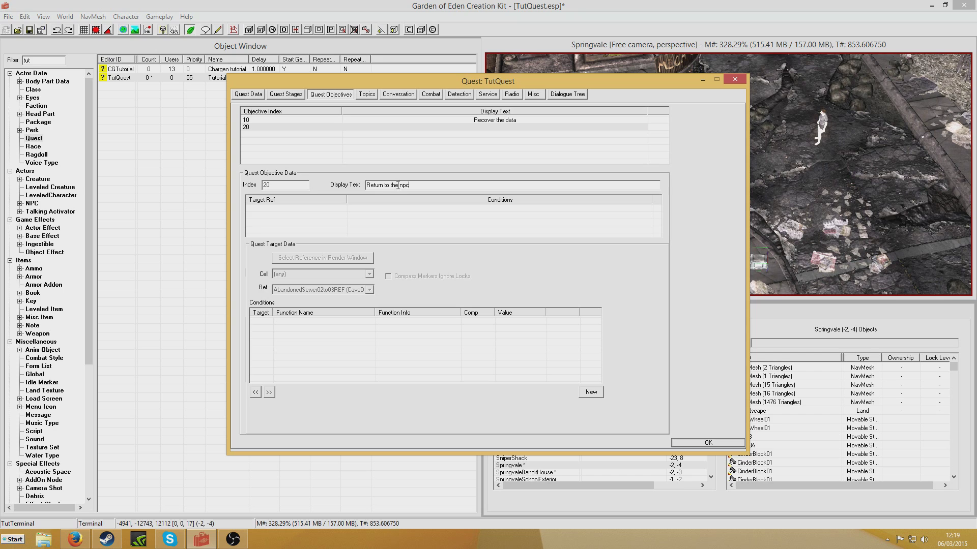
click(286, 94)
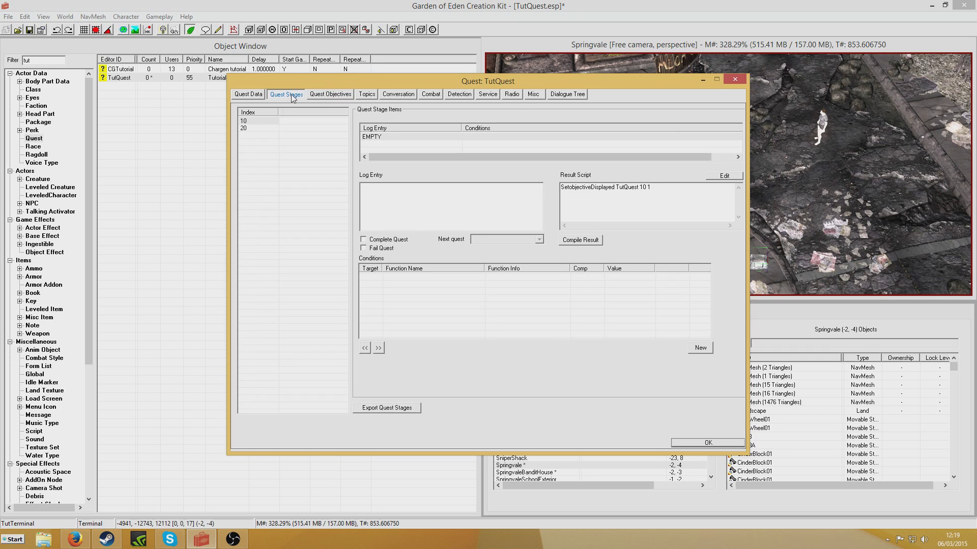
Create stage 30 scripted with SetObjectiveCompleted TutQuest 20 1 and RewardXP 200, ticked Complete Quest.
right_click(248, 150)
click(273, 157)
text(30)
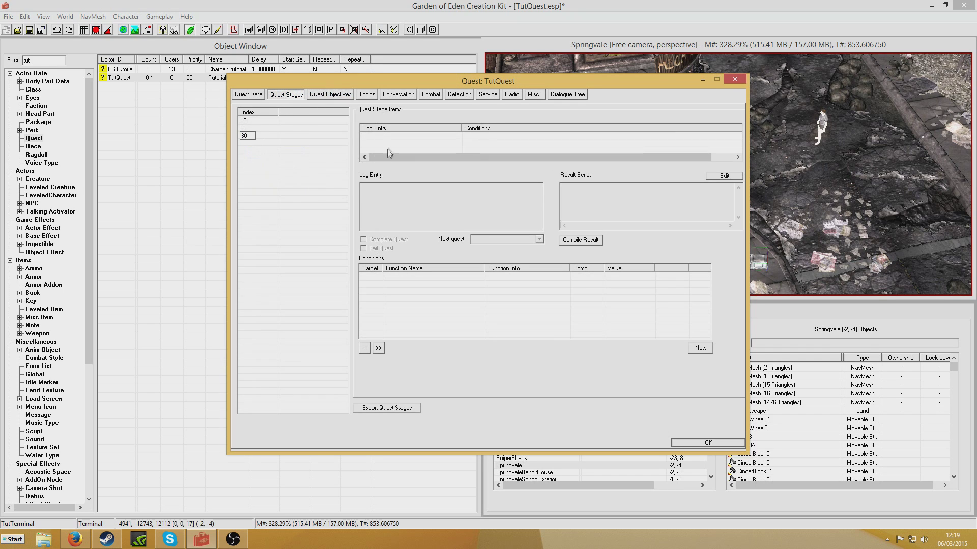
right_click(391, 148)
click(428, 151)
click(585, 189)
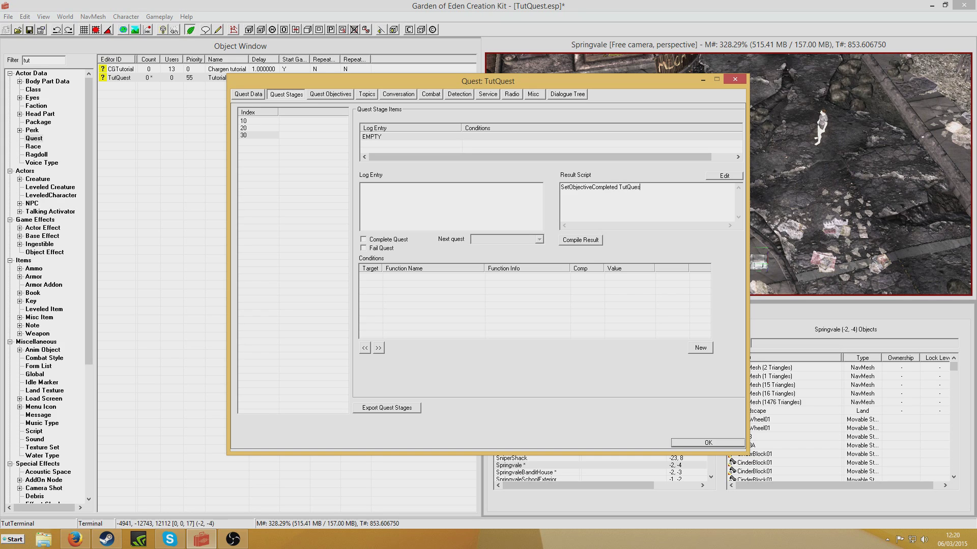
click(580, 240)
click(665, 188)
click(363, 239)
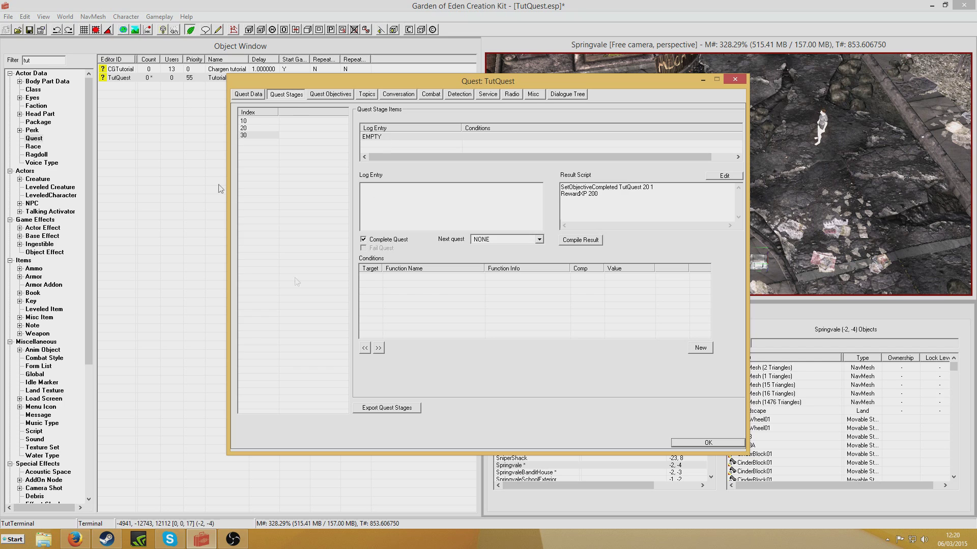
click(367, 94)
click(330, 94)
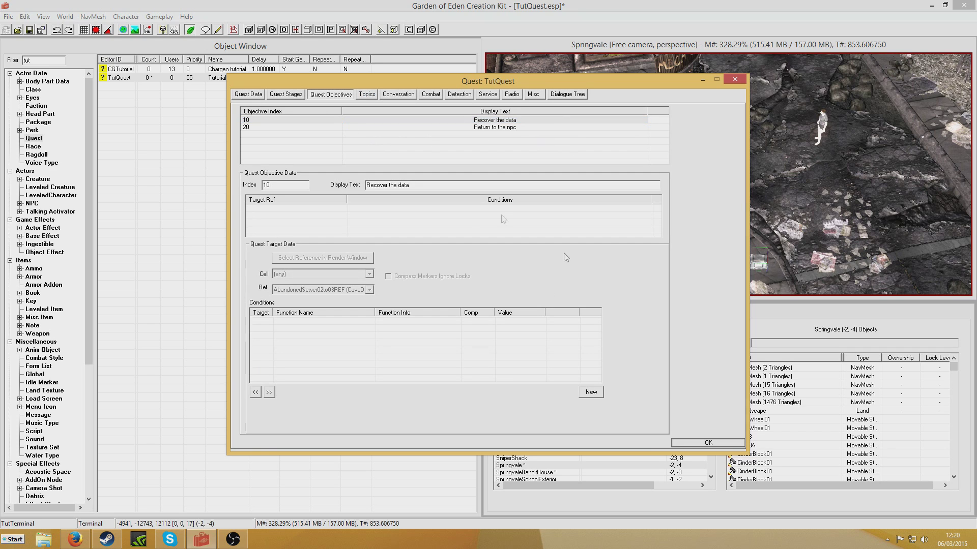
Flag the Springvale TutTerminal reference as a Persistent Reference.
right_click(410, 223)
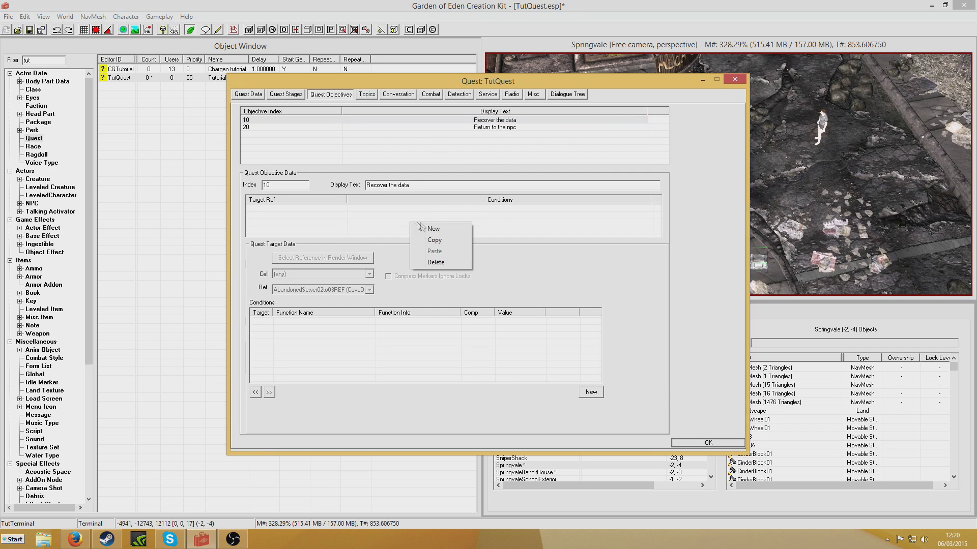
click(774, 270)
click(777, 269)
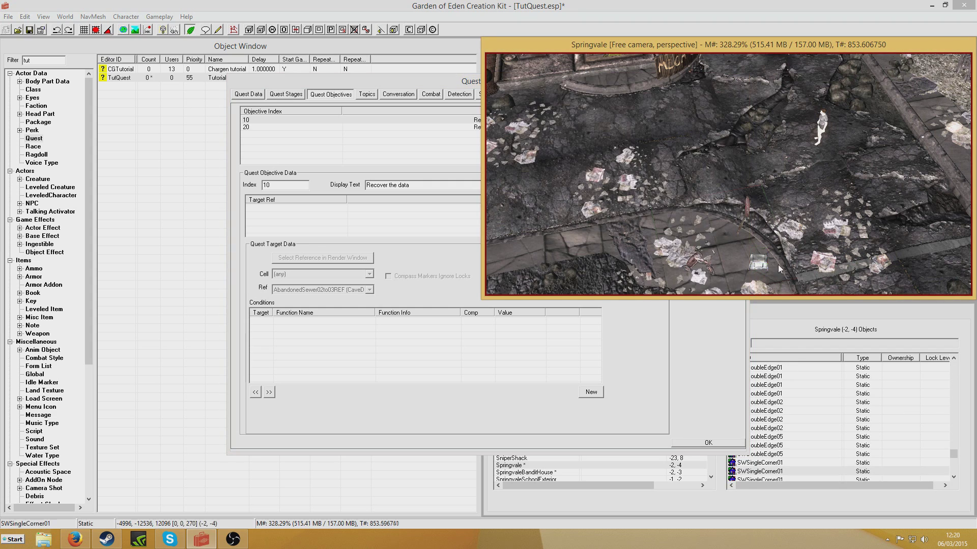
double_click(758, 263)
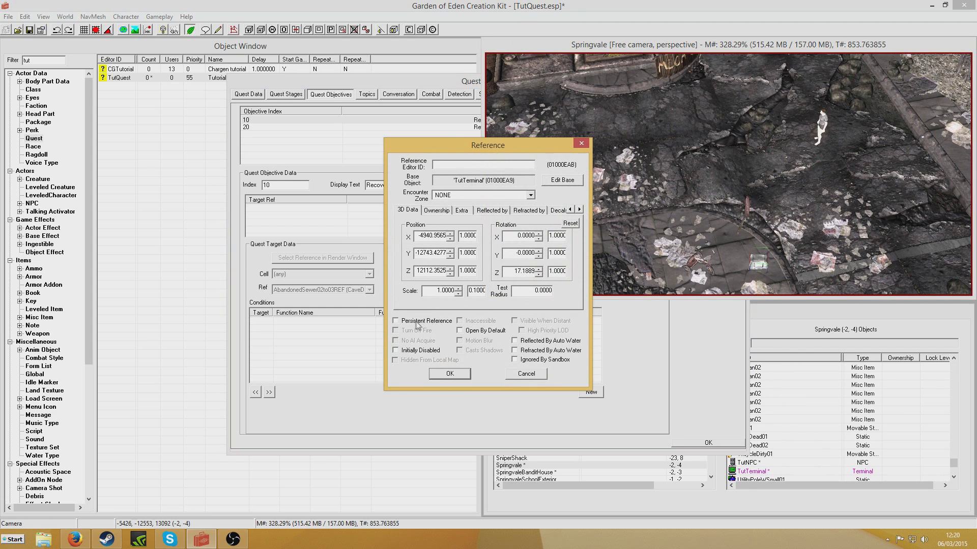
click(395, 321)
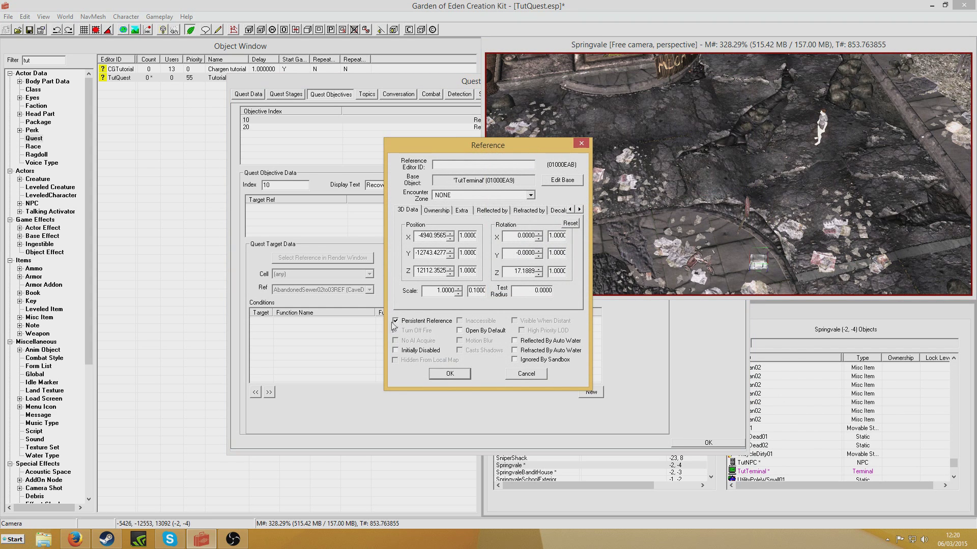
click(450, 374)
Set the TutTerminal as the map target for objective 10 'Recover the data'.
right_click(417, 218)
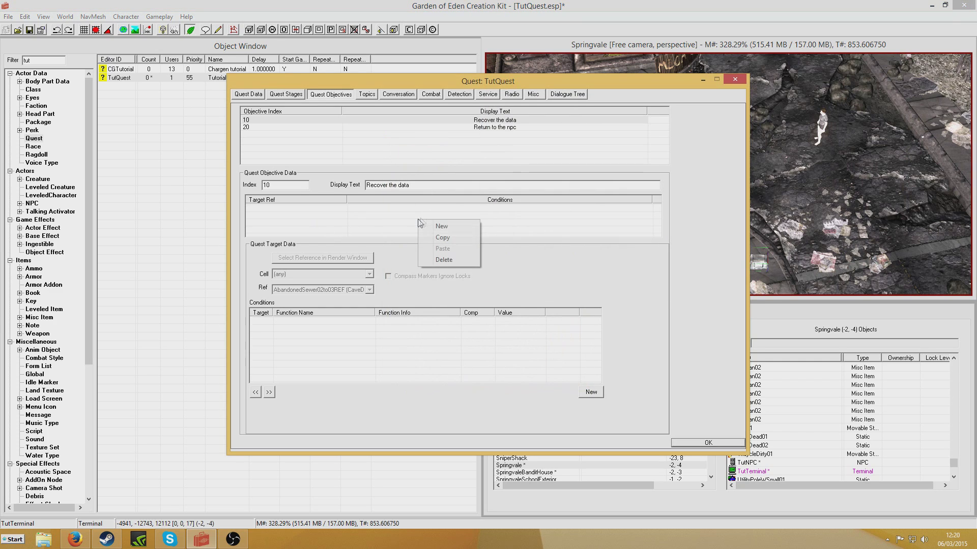
click(450, 226)
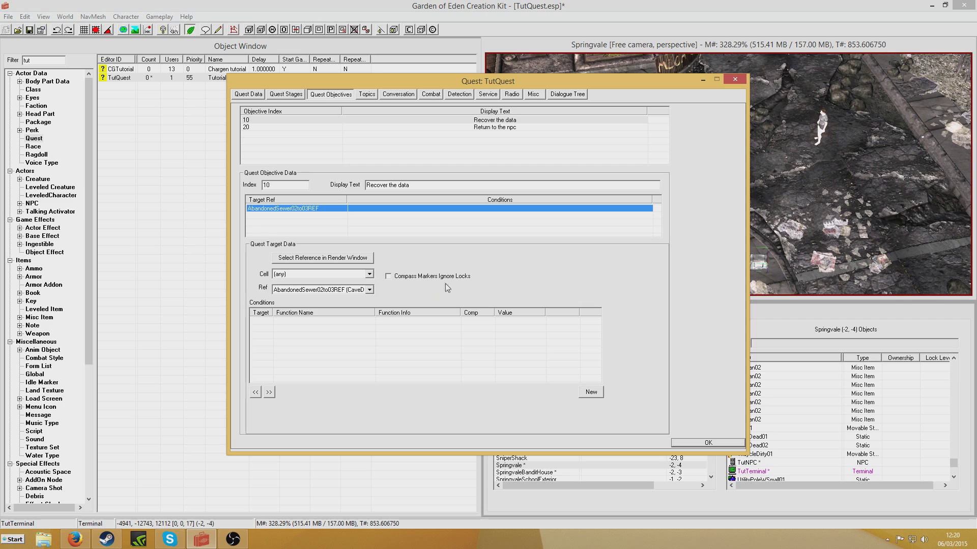
click(321, 257)
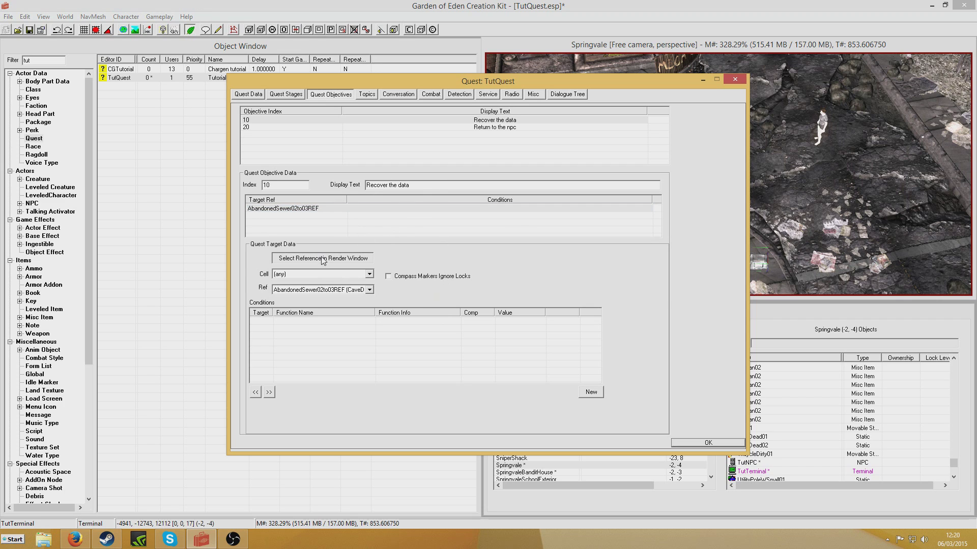
double_click(758, 264)
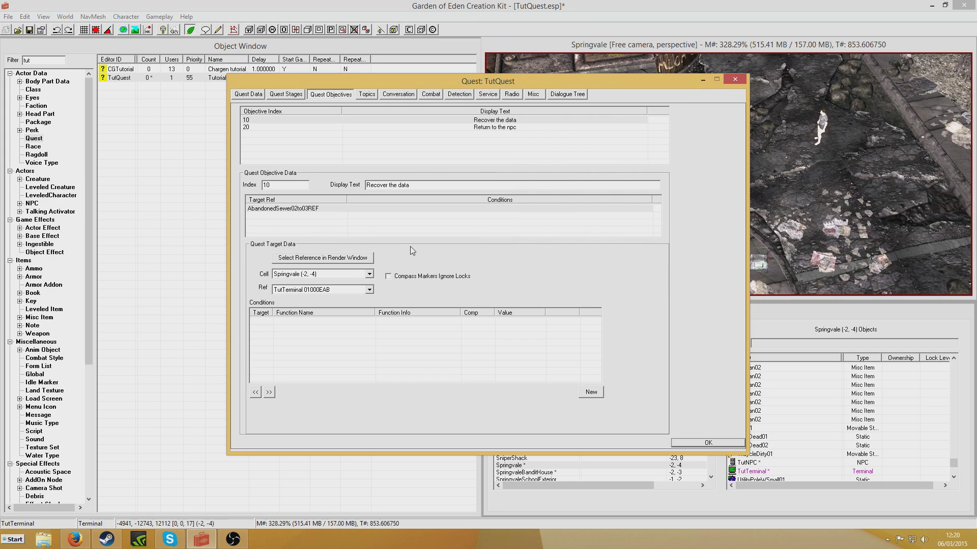
click(497, 127)
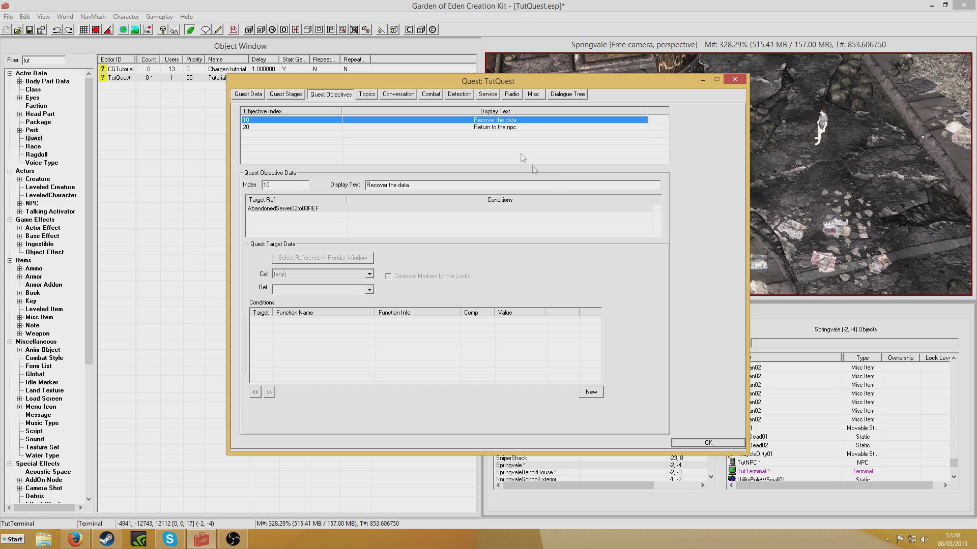
Set TutNPC as the map target for objective 20 'Return to the npc'.
click(495, 127)
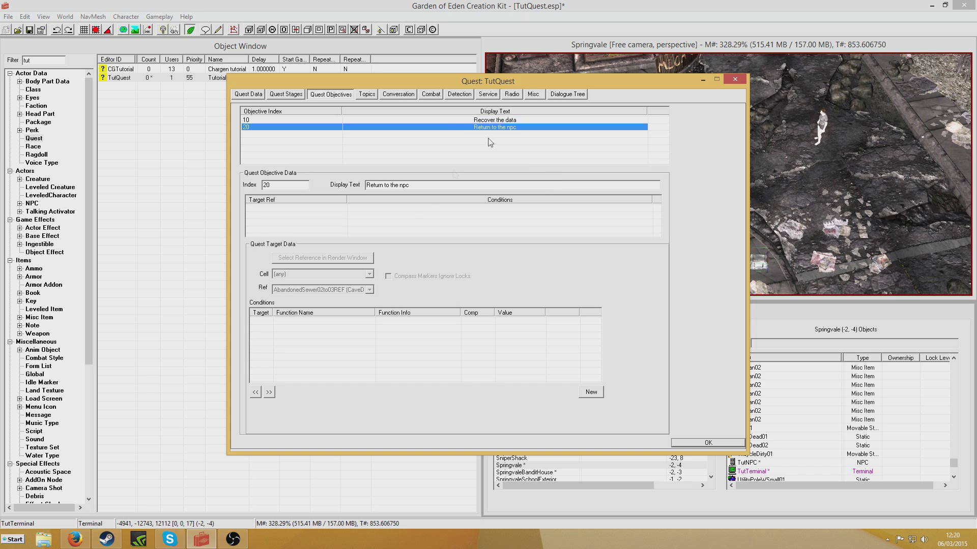
right_click(397, 211)
click(431, 218)
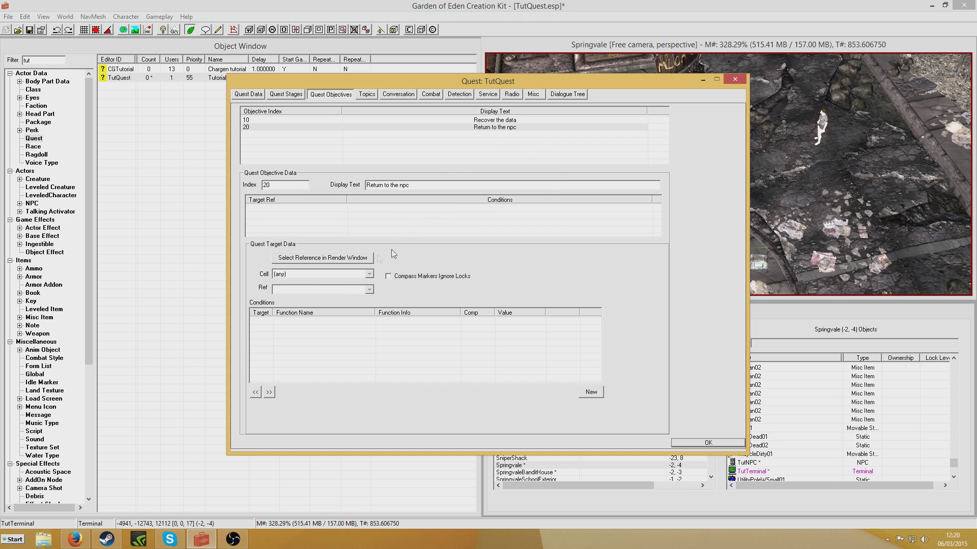
click(334, 257)
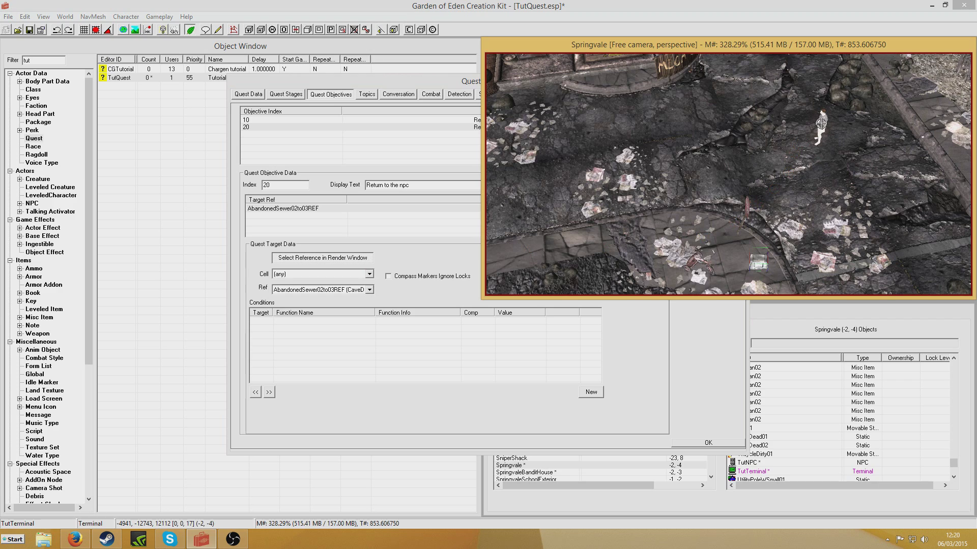
double_click(819, 128)
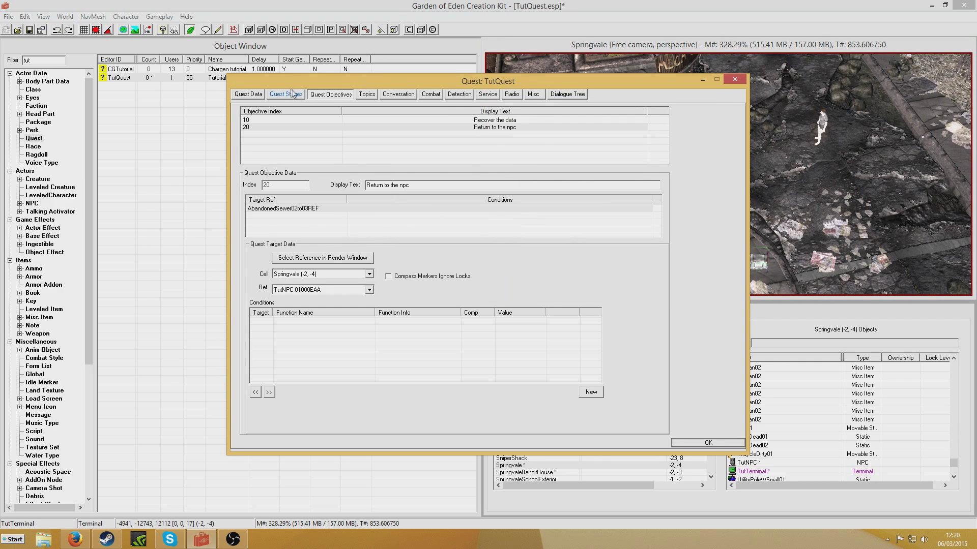
Add the GREETING topic with the response 'Hello, can you get some data for me?'.
click(367, 94)
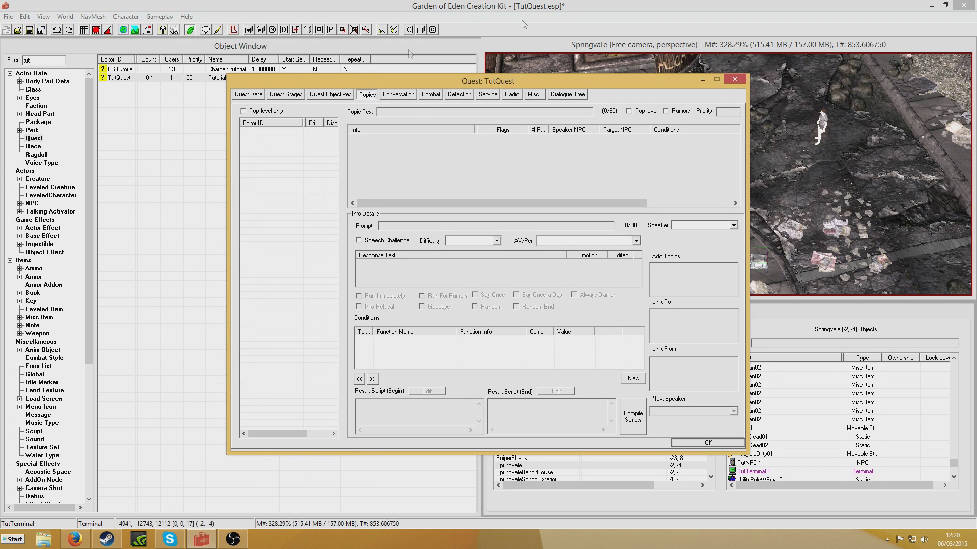
right_click(264, 141)
click(275, 143)
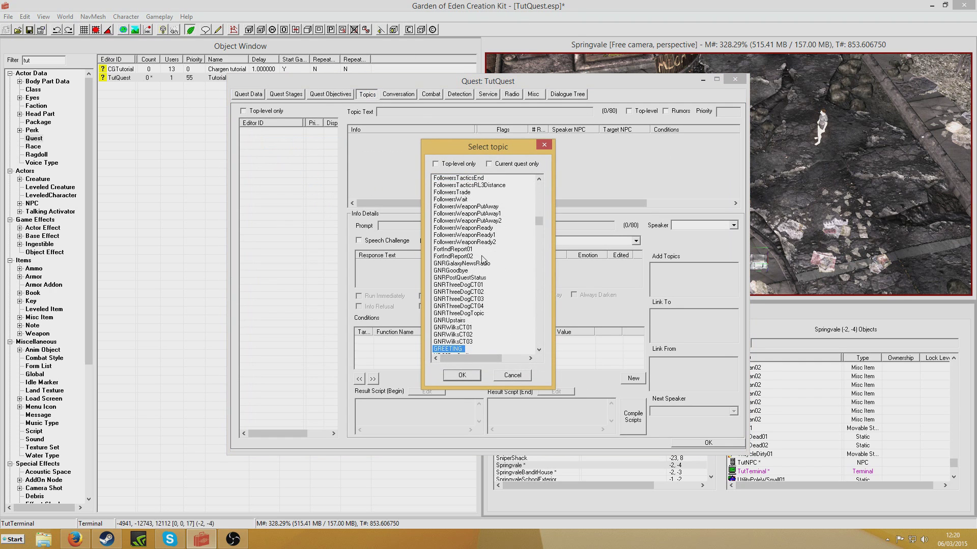
click(460, 375)
right_click(386, 156)
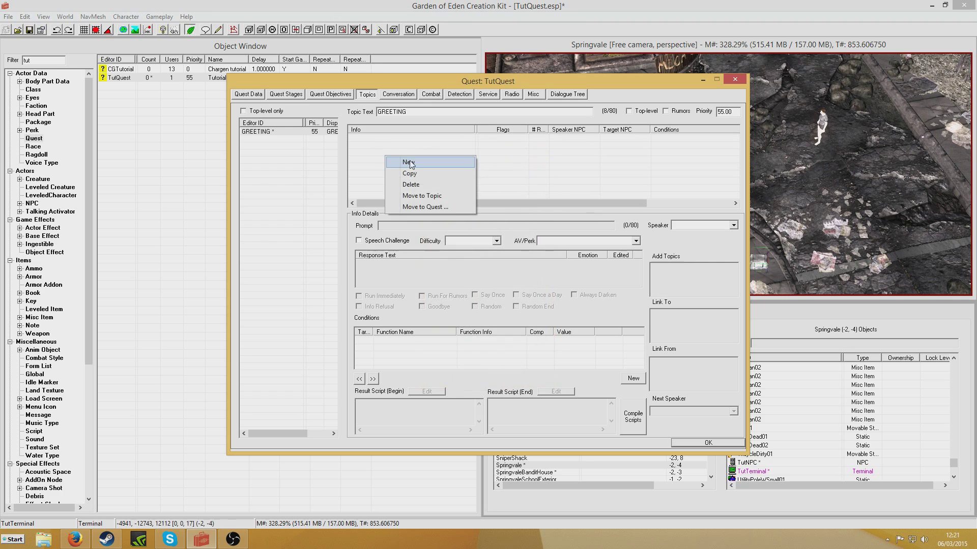
click(410, 163)
text(Hello, can o)
text(ou ge)
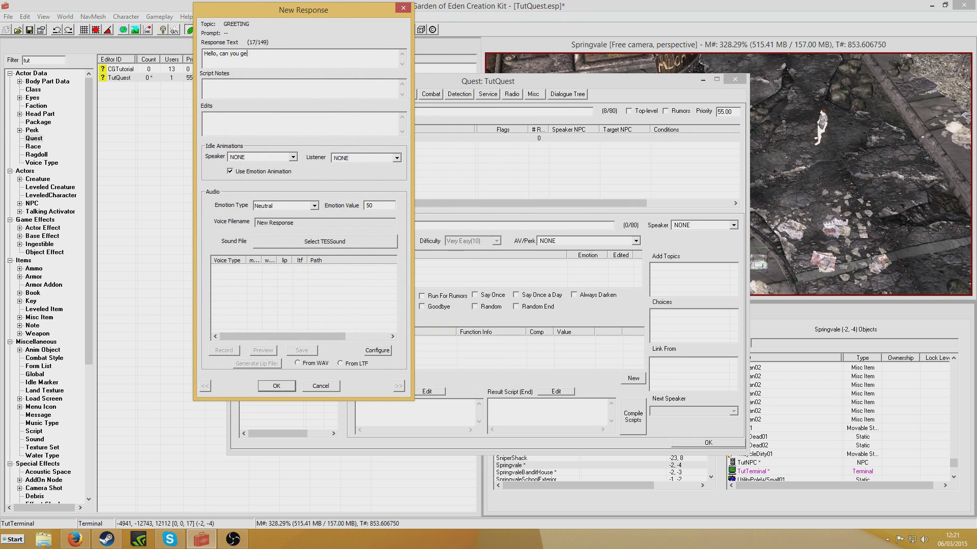
text(t some data for me?)
key(Return)
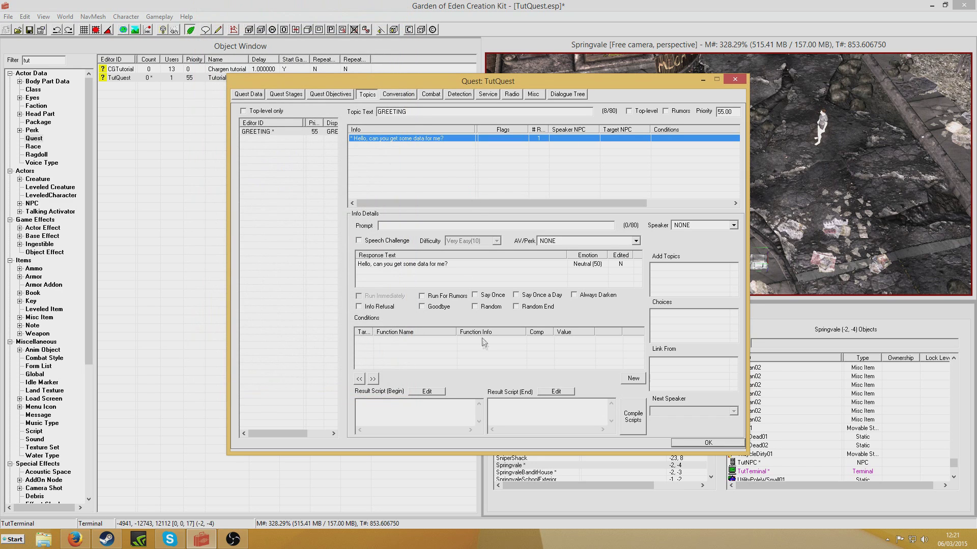
Add the condition GetIsID TutNPC == 1 to the greeting response.
right_click(464, 349)
click(485, 354)
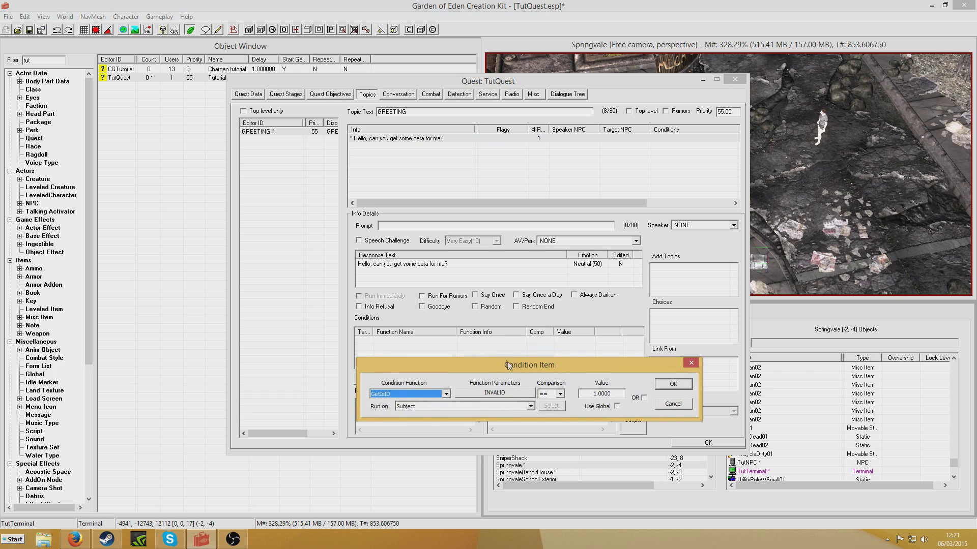
click(504, 393)
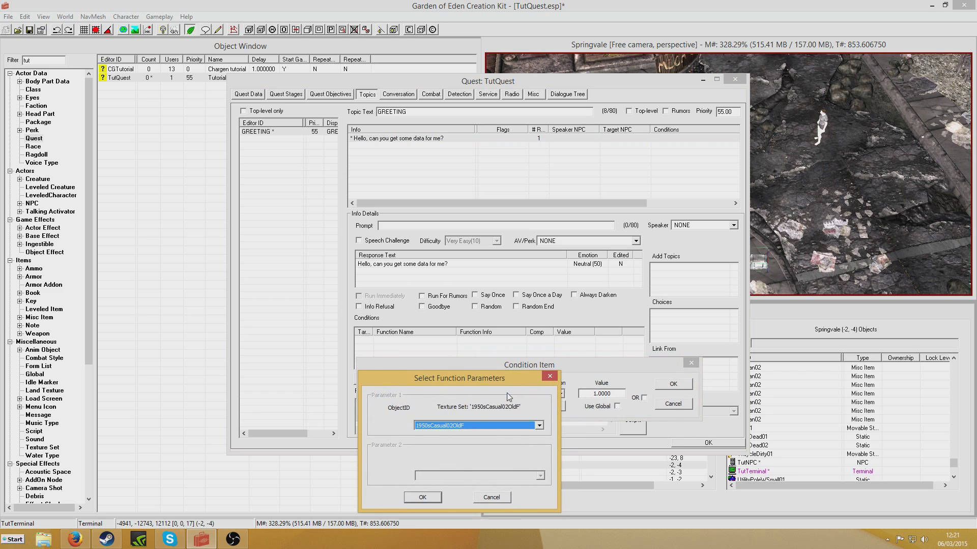
text(tut)
click(423, 498)
click(673, 384)
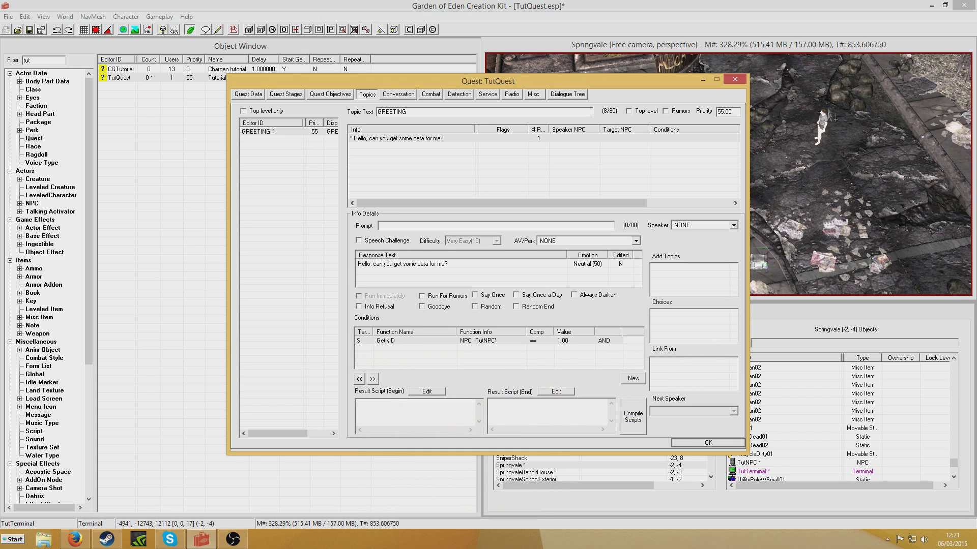
Add the condition GetStage TutQuest < 10 to the greeting response.
right_click(483, 356)
click(517, 362)
text(GetStage)
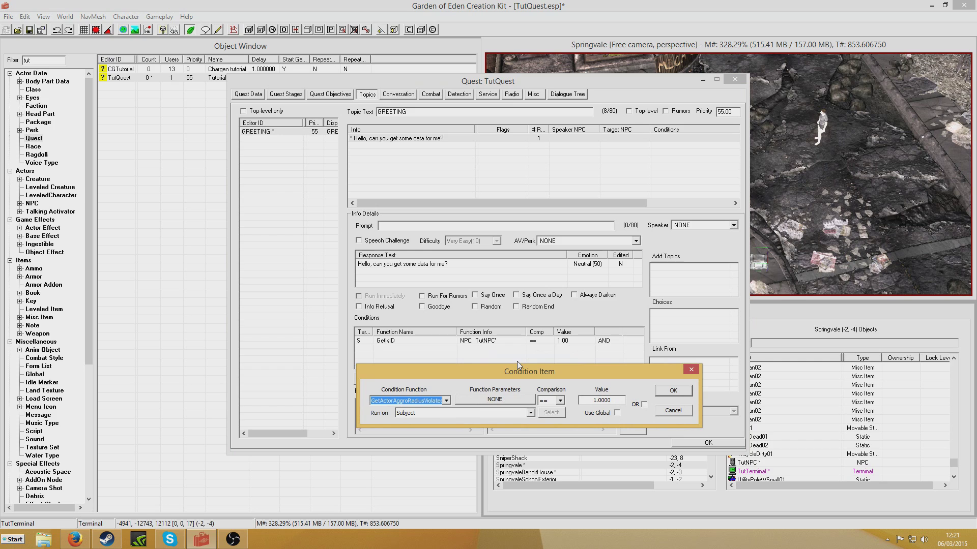
click(505, 399)
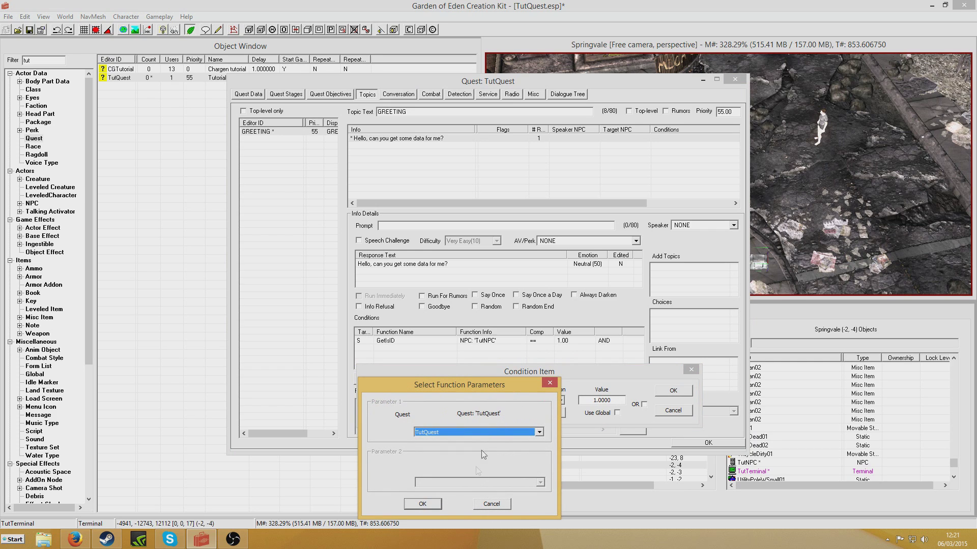
click(409, 504)
click(560, 401)
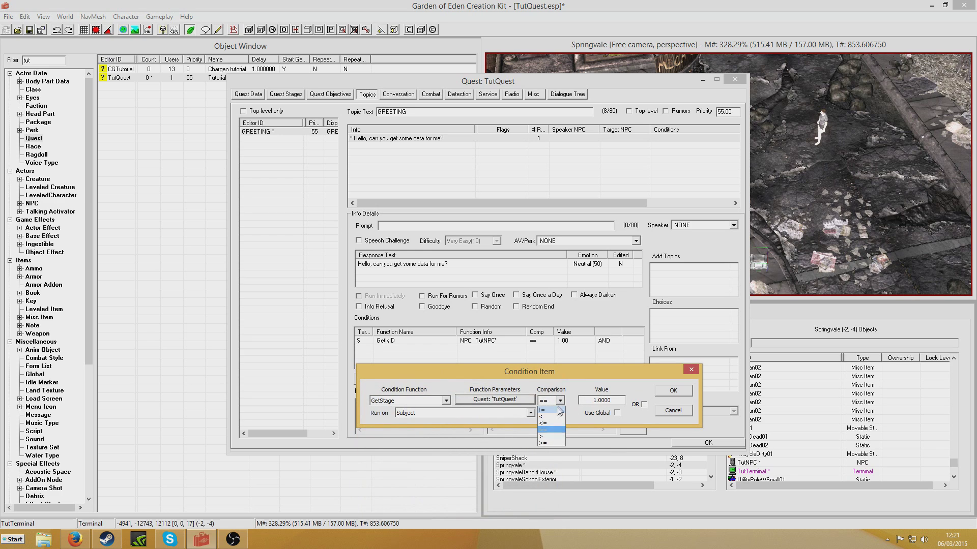
click(547, 417)
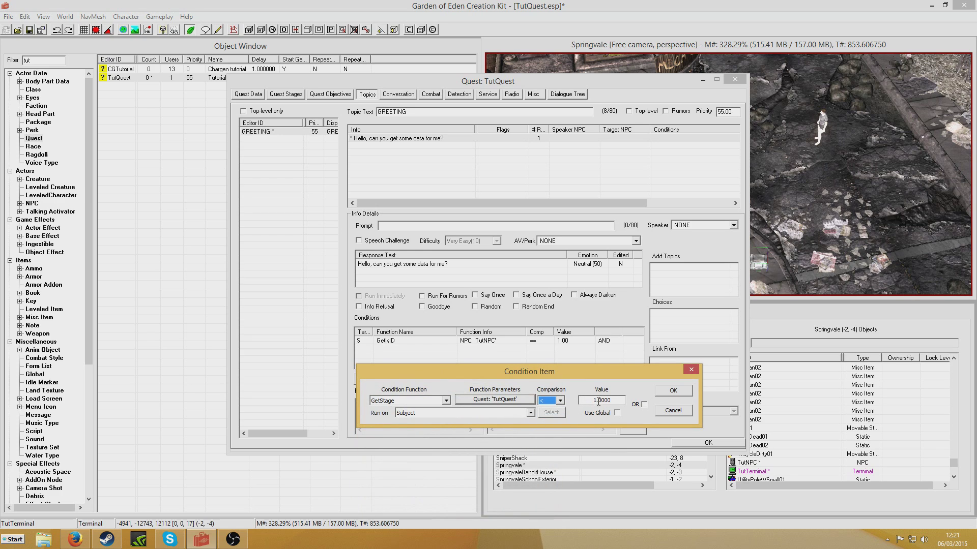
click(595, 400)
text(0)
click(673, 390)
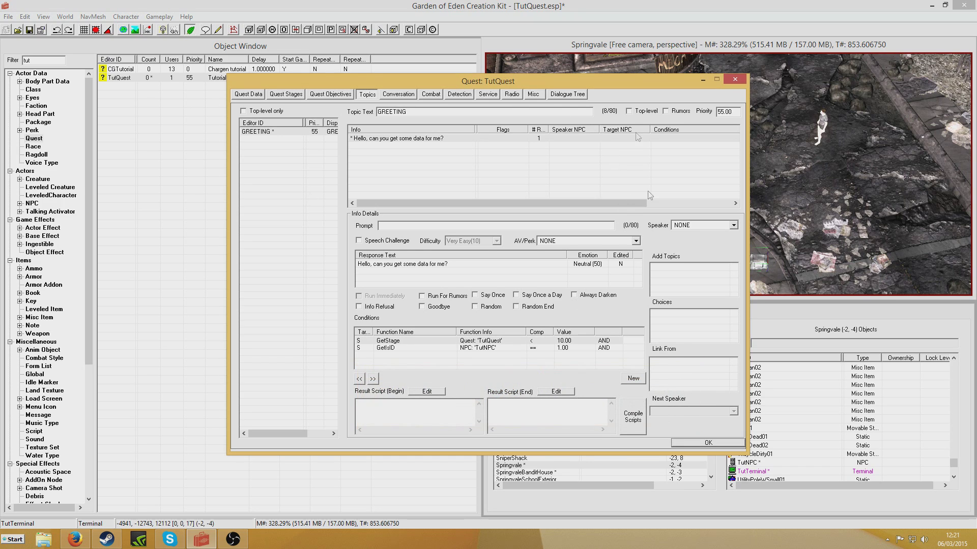
right_click(397, 165)
Add a 'Get the data please' response with conditions copied from the first greeting.
click(420, 171)
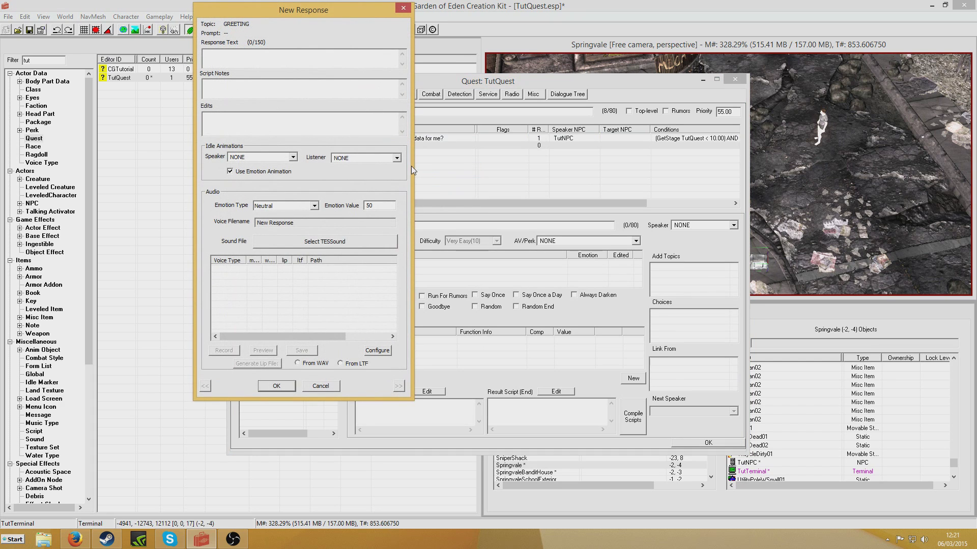
text(Get the data please)
key(Return)
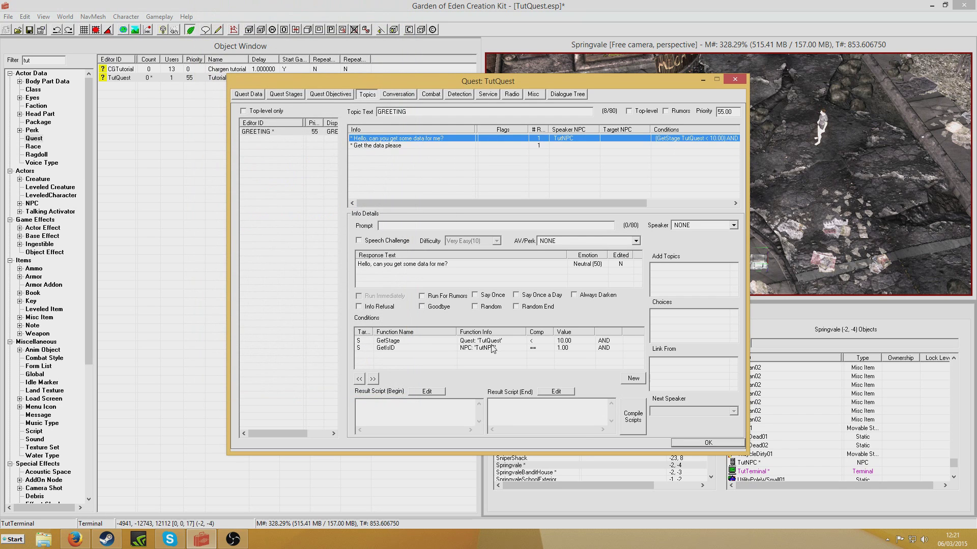
right_click(488, 356)
click(524, 412)
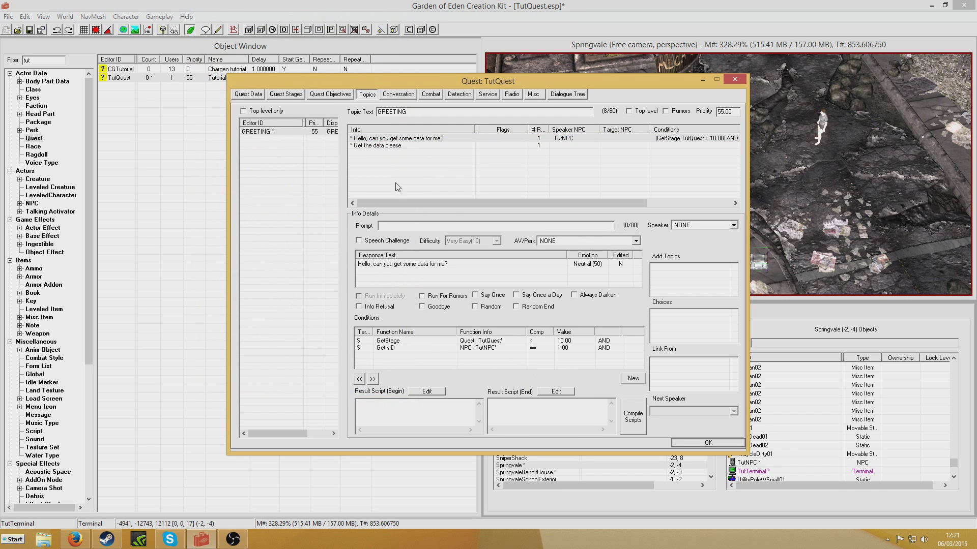
click(395, 147)
right_click(465, 345)
click(495, 416)
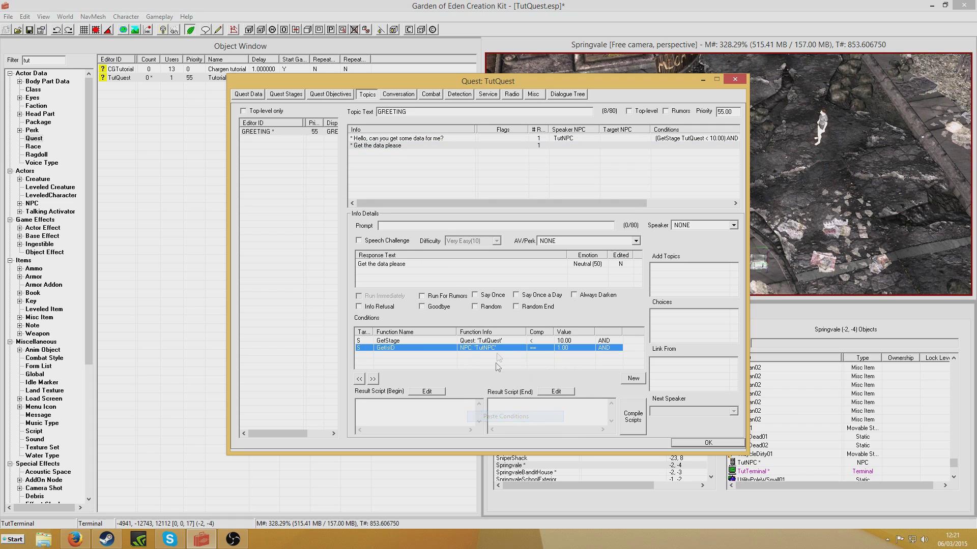
Change its stage condition to GetStage == 10 and tick Goodbye.
double_click(492, 341)
click(560, 380)
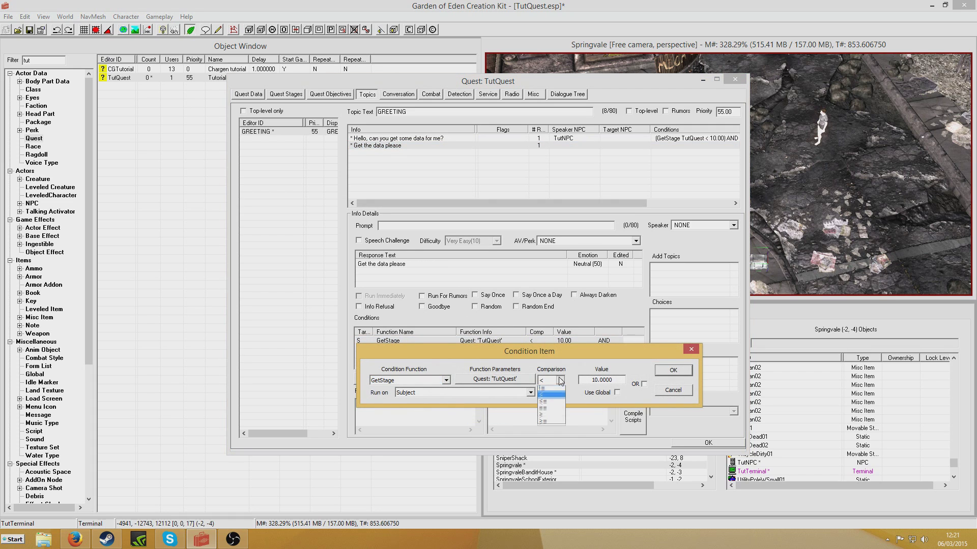
click(543, 408)
click(669, 371)
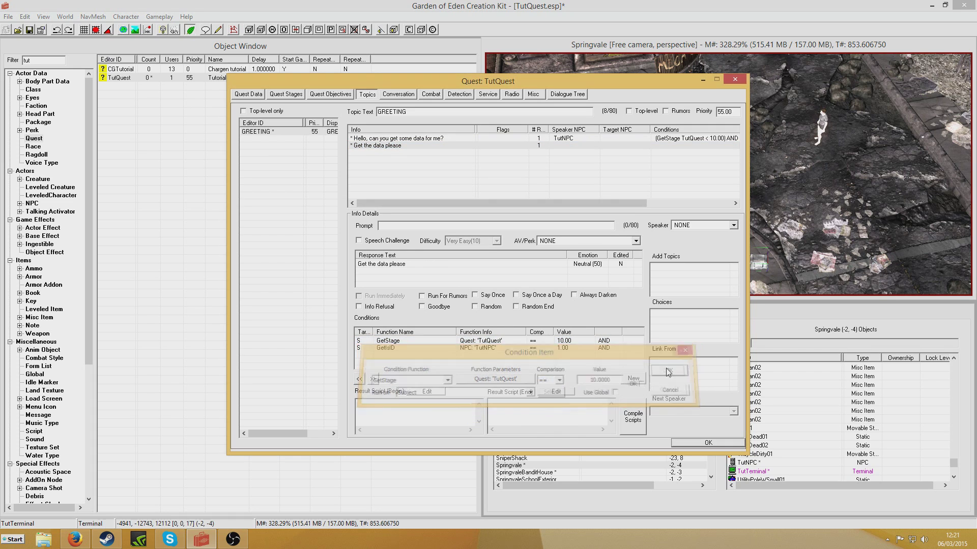
click(422, 307)
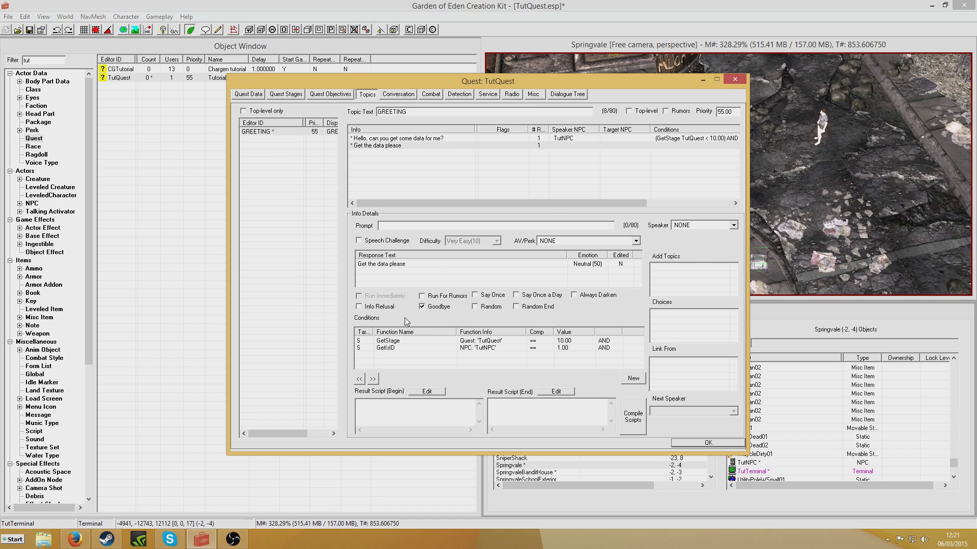
Add a second 'Get the data please' greeting response.
right_click(379, 171)
click(405, 178)
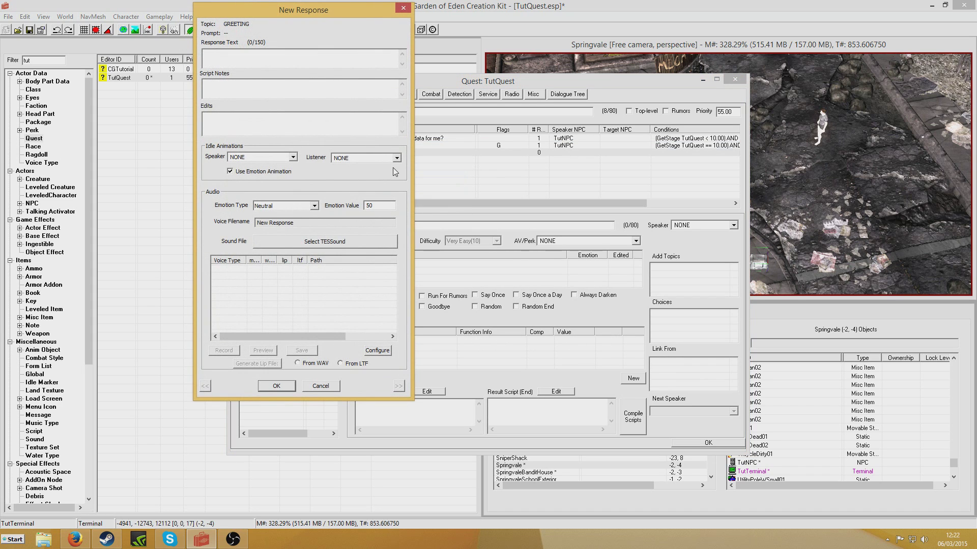
text(Get the data please)
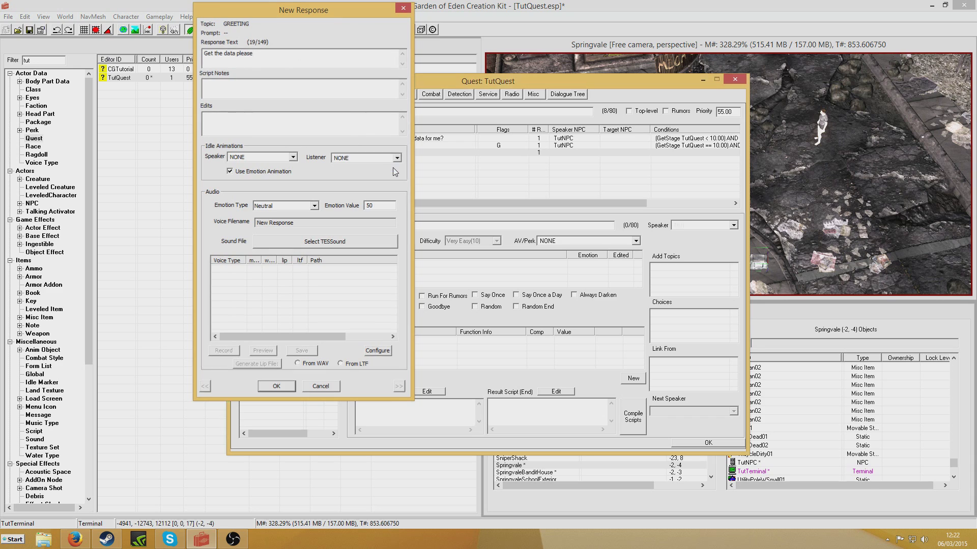
click(277, 386)
Paste the copied conditions and set its stage check to GetStage == 20.
right_click(478, 363)
click(518, 425)
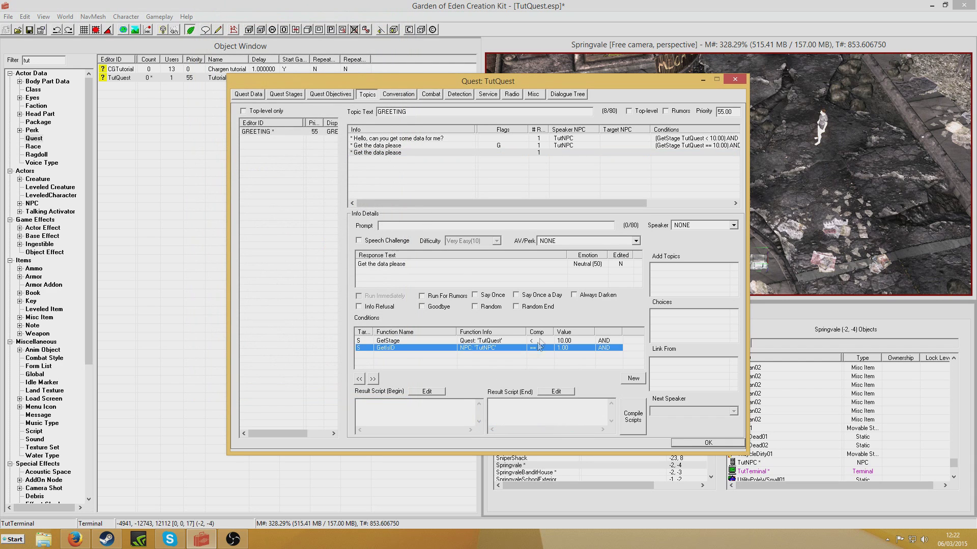
double_click(541, 341)
click(559, 383)
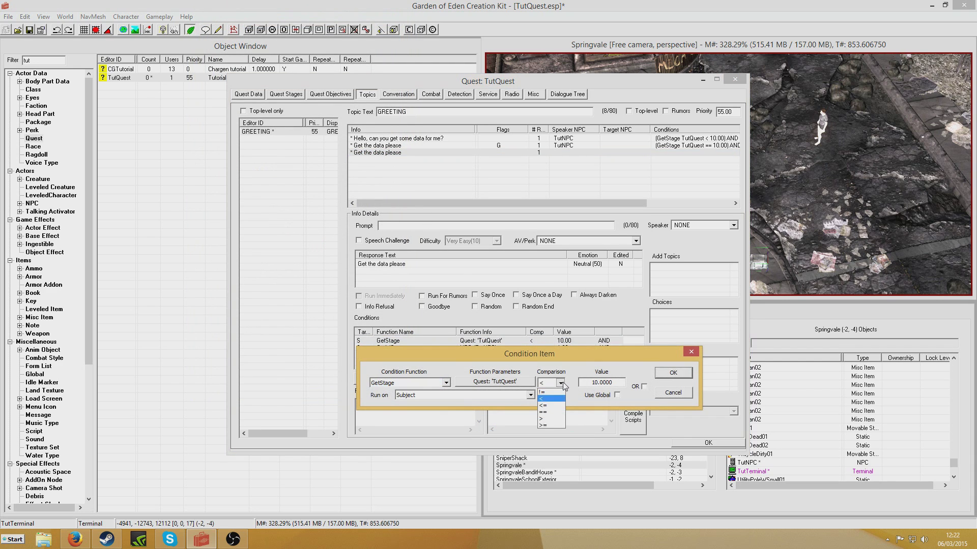
click(548, 390)
click(594, 382)
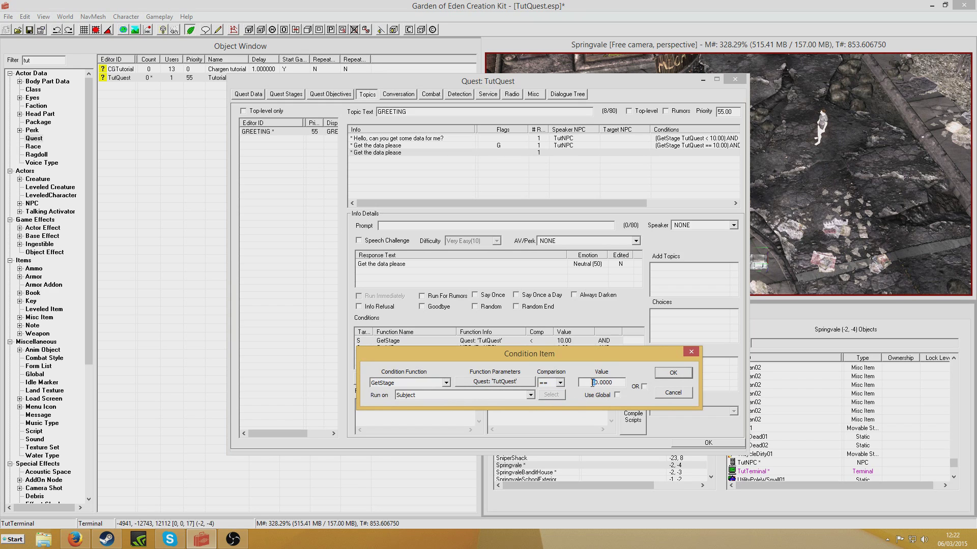
click(673, 373)
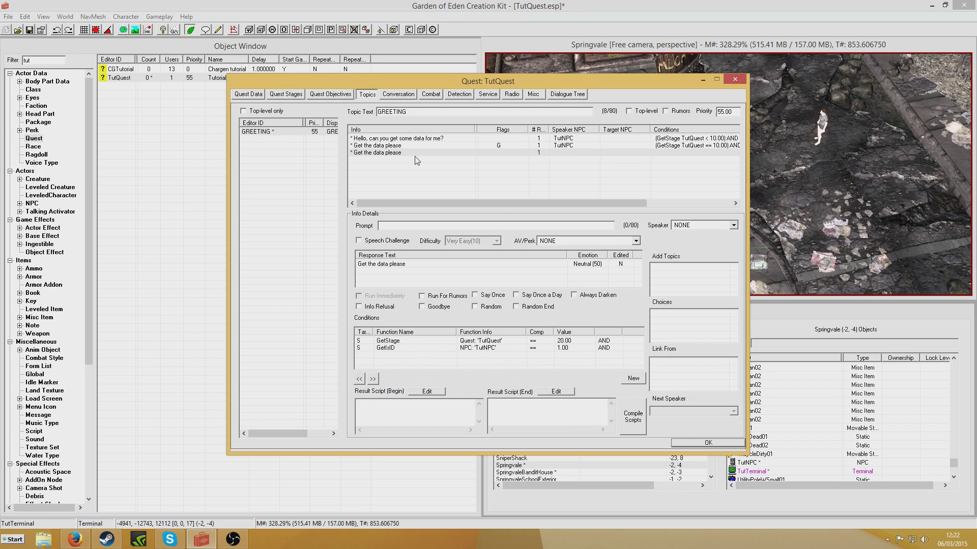
click(397, 176)
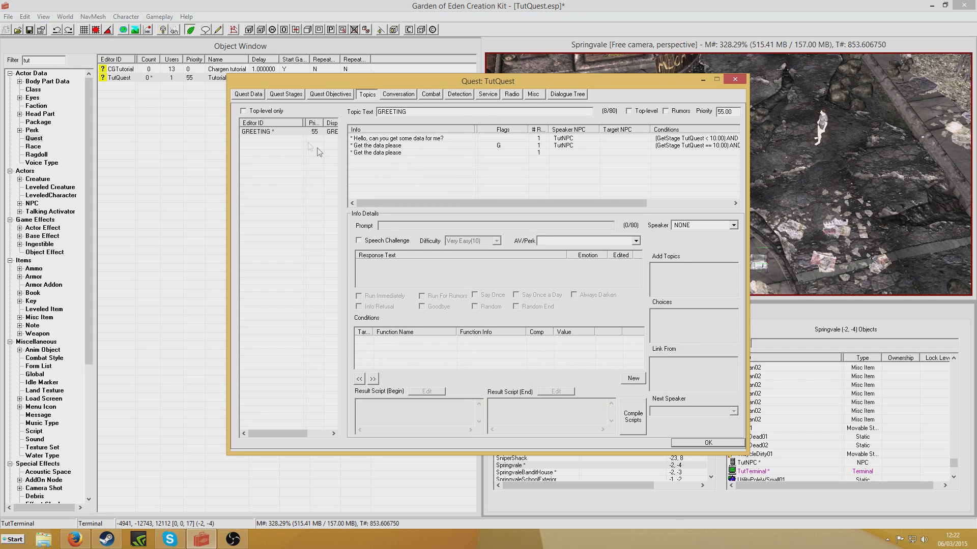
Add a 'Thanks for the help' greeting response with the copied conditions pasted in.
right_click(377, 171)
click(409, 177)
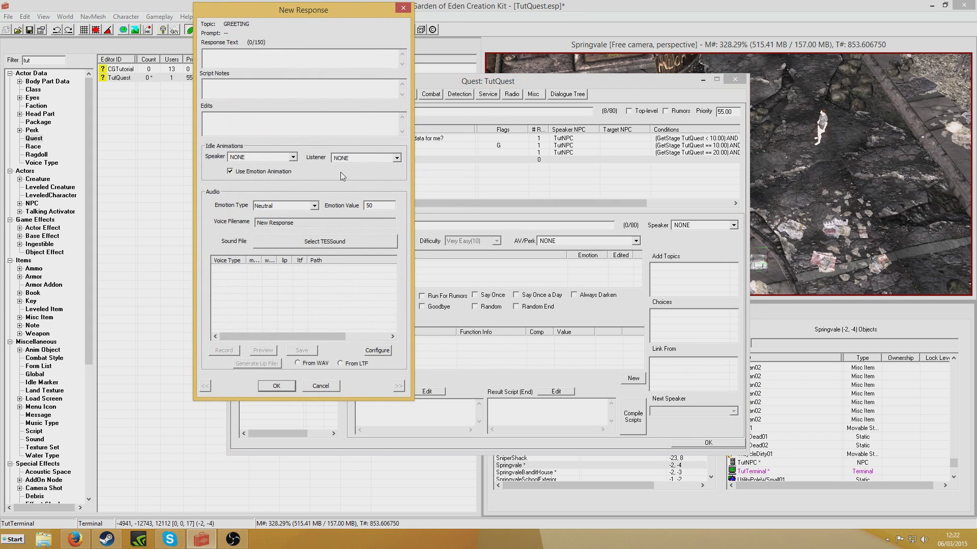
text(Thanks for the help)
key(Return)
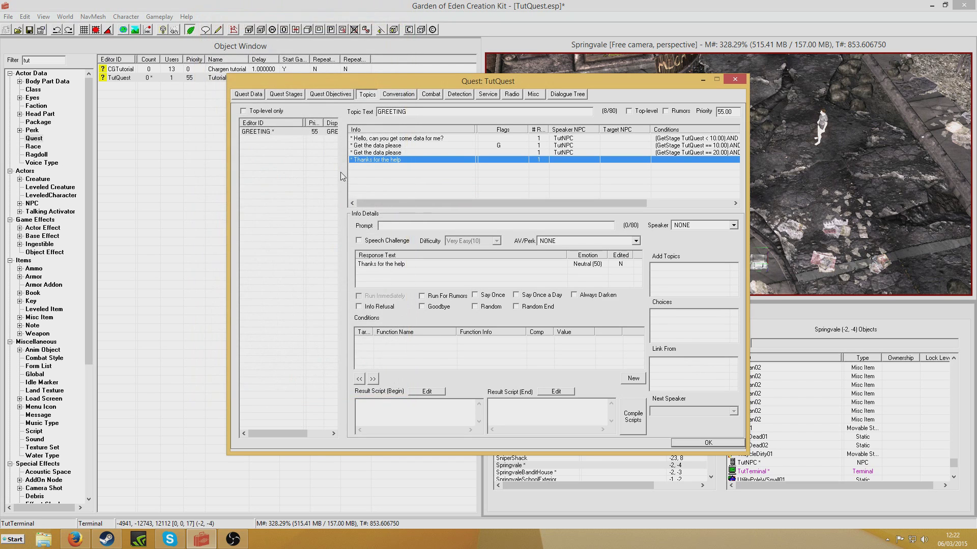
right_click(428, 351)
click(460, 417)
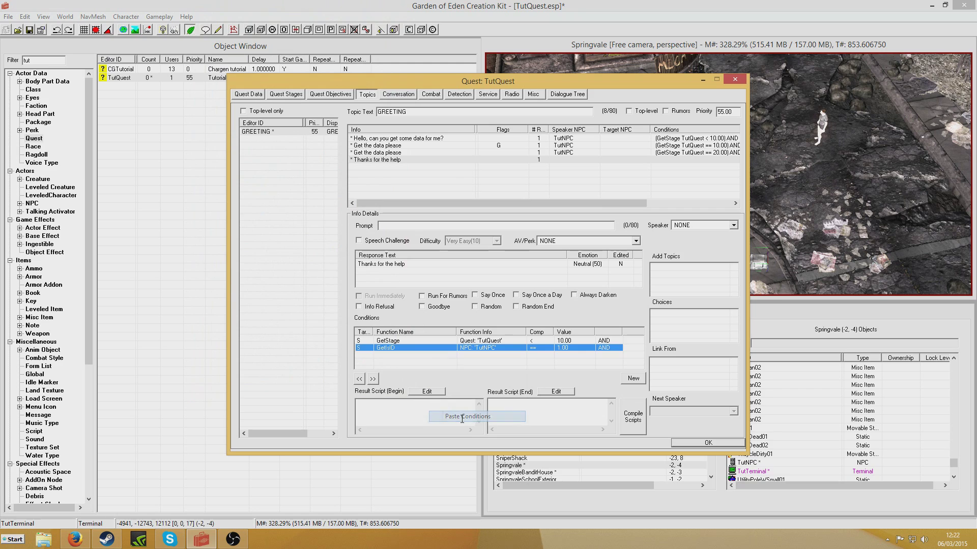
Set its stage check to GetStage == 30 and tick Goodbye.
double_click(483, 340)
click(560, 381)
click(550, 390)
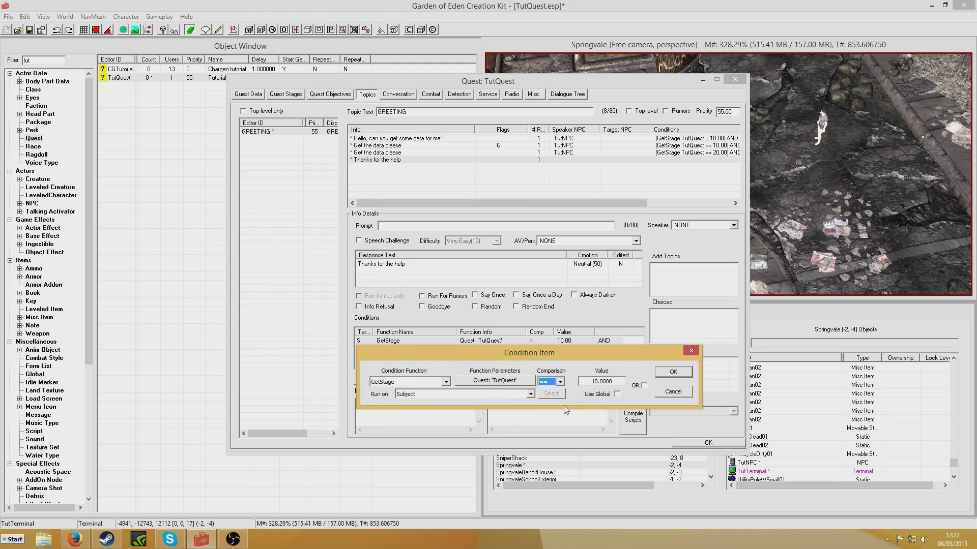
drag(596, 381, 591, 382)
text(3)
click(673, 372)
click(421, 306)
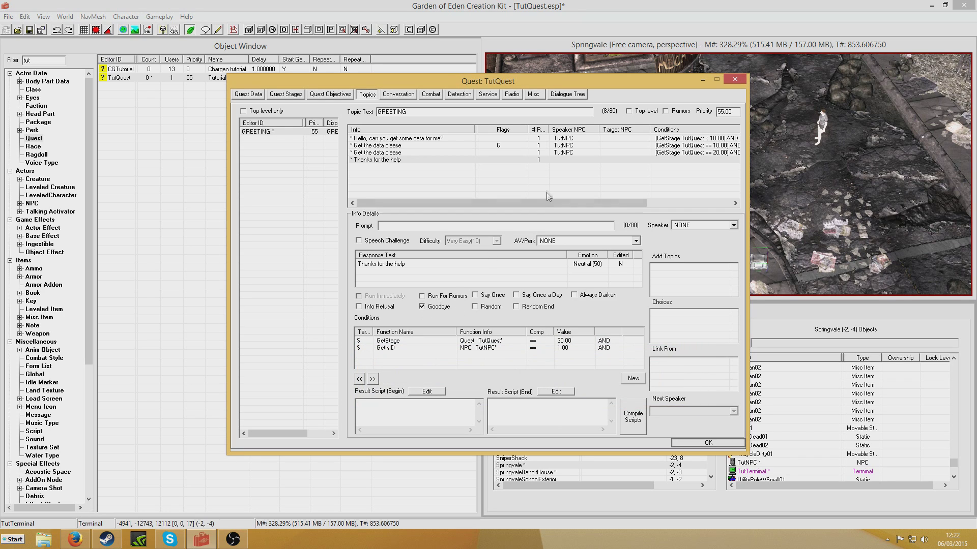
click(545, 176)
click(405, 153)
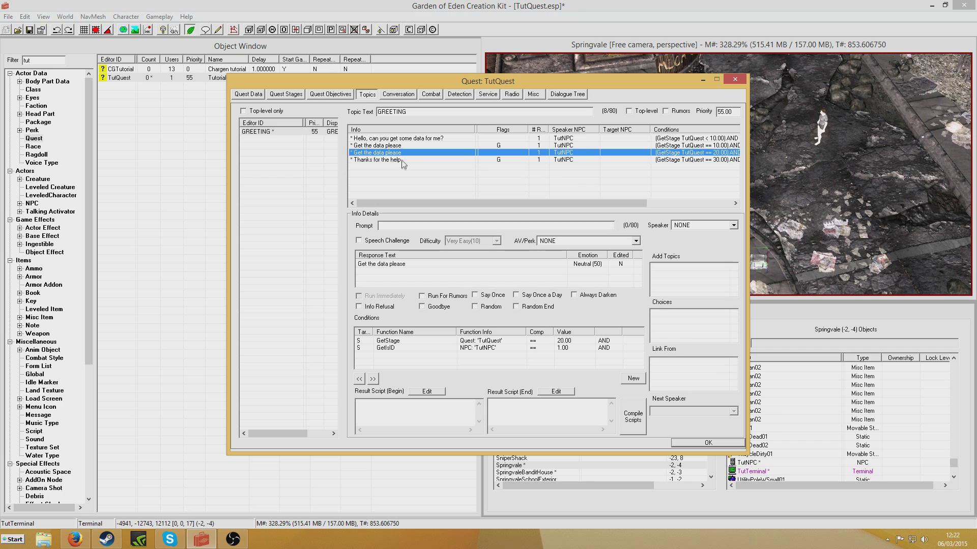
click(404, 160)
Add a new TutTopic dialogue topic to TutQuest and create its first response.
right_click(269, 151)
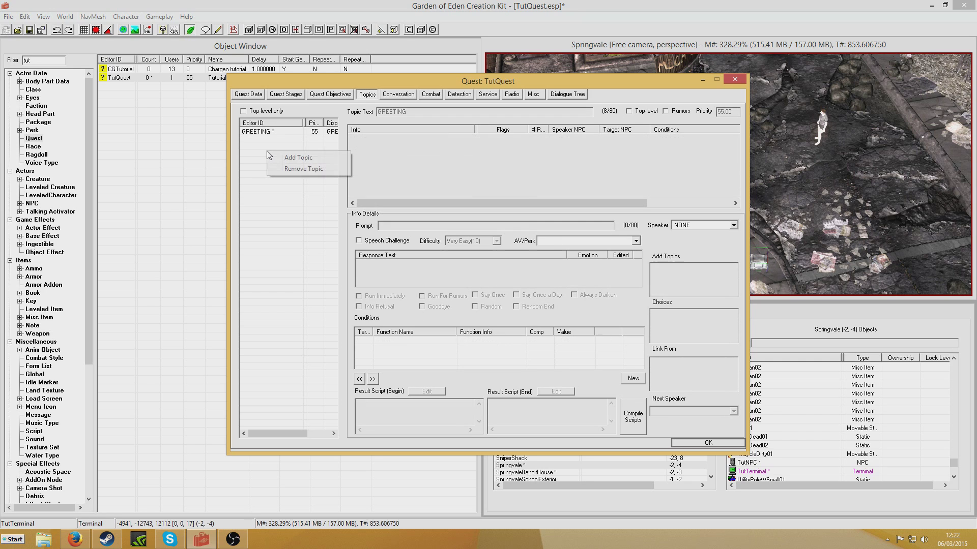
click(291, 157)
click(455, 213)
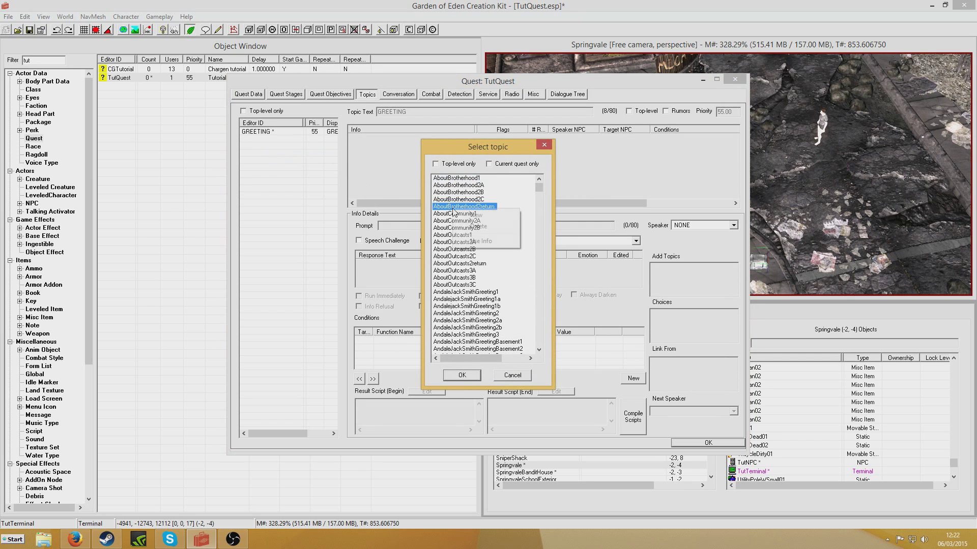
key(End)
text(Tut)
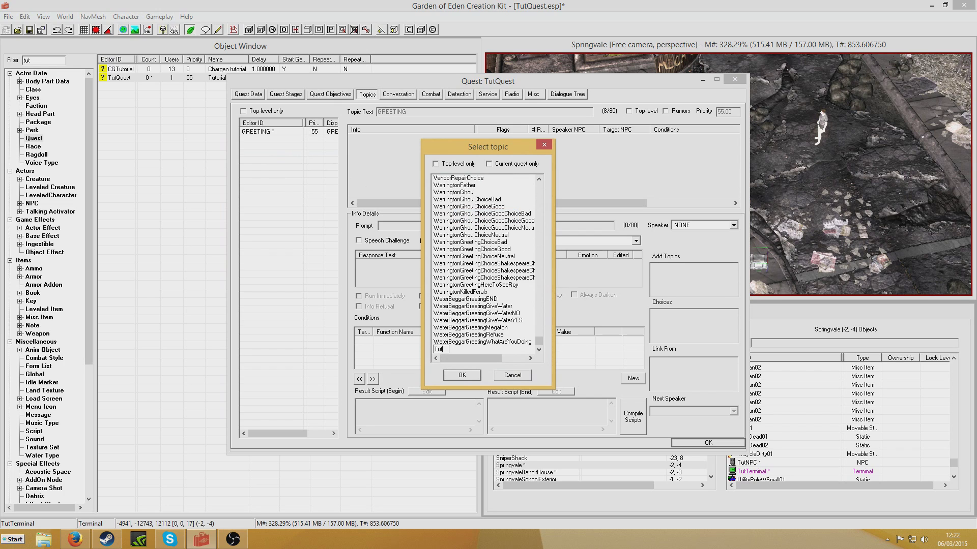
key(Return)
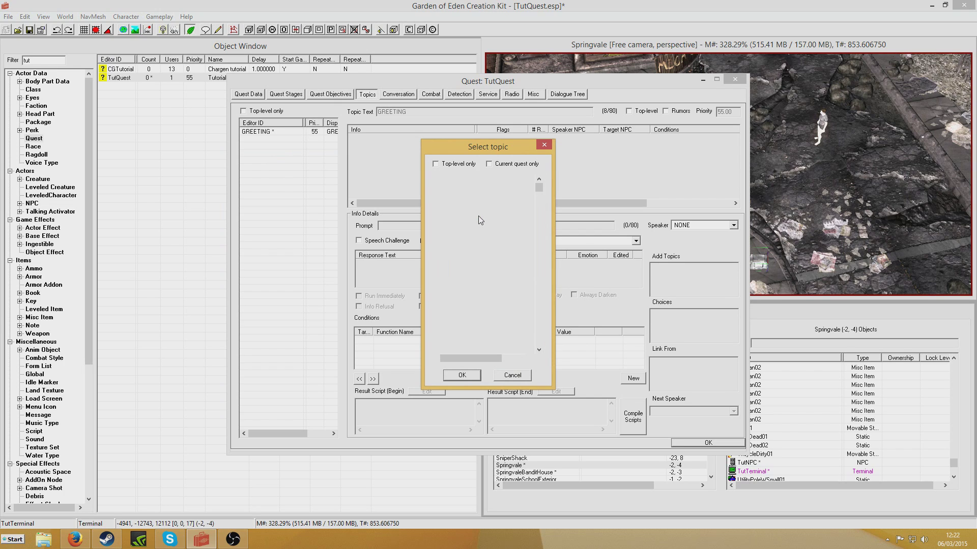
key(Return)
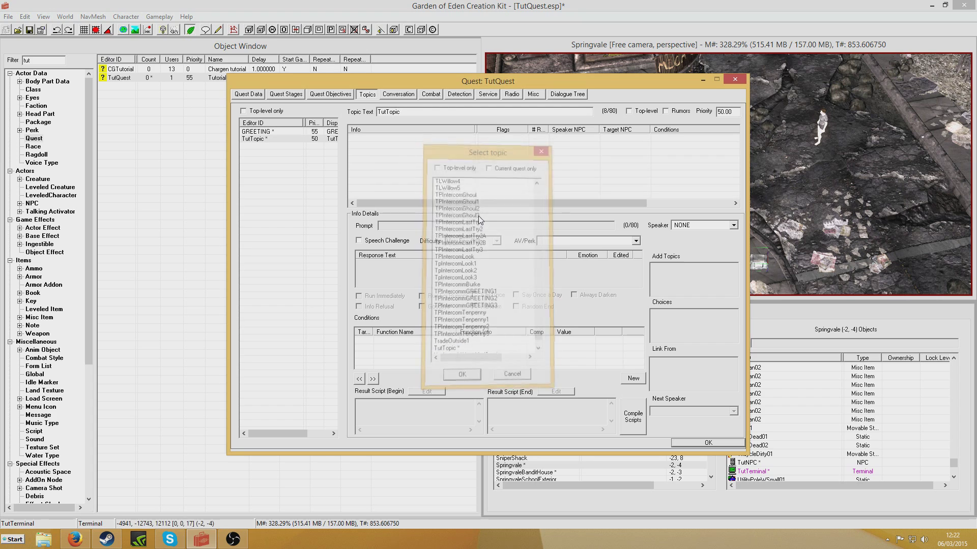
right_click(400, 151)
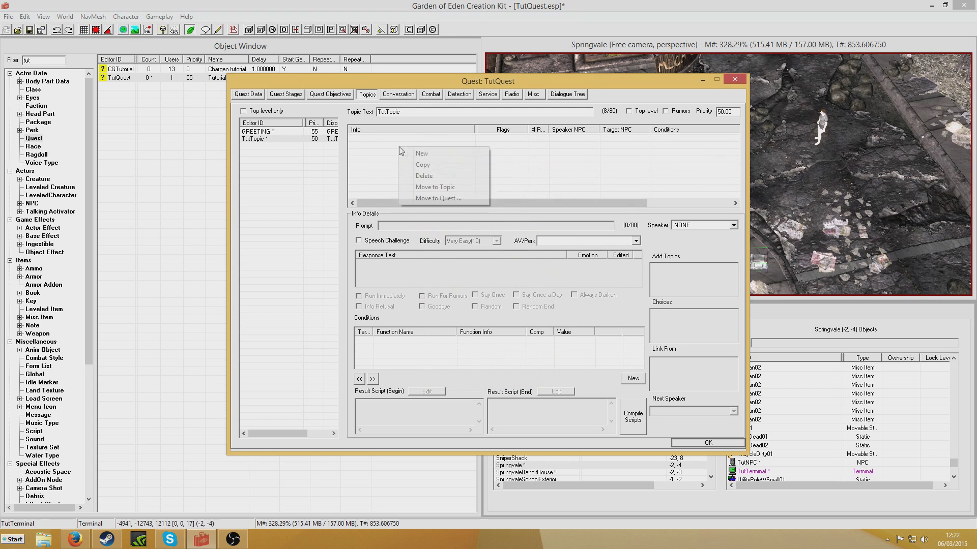
click(431, 153)
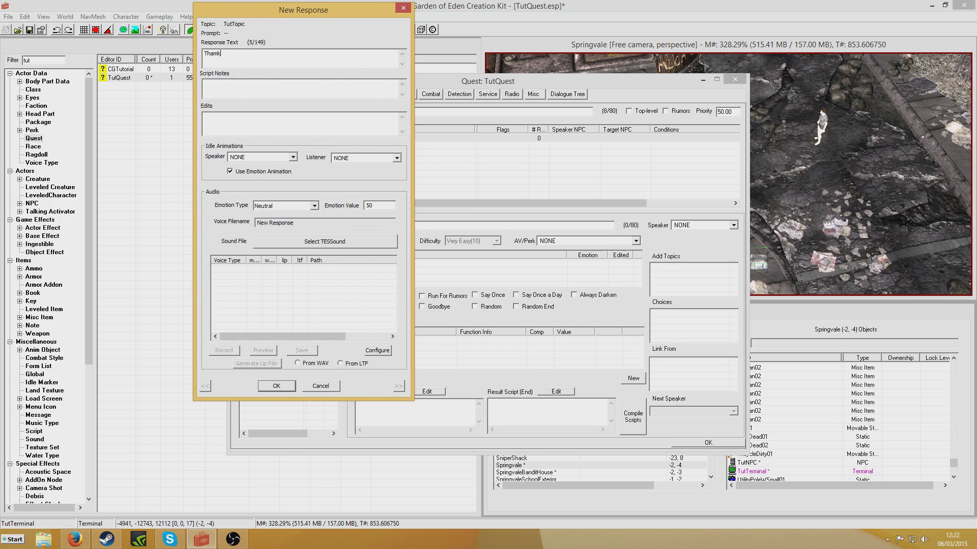
Enter 'Thanks. It's on a terminal around here somewhere' and paste the TutNPC/stage conditions.
text(Thanks. It's on a terminal around here somewhere)
key(Return)
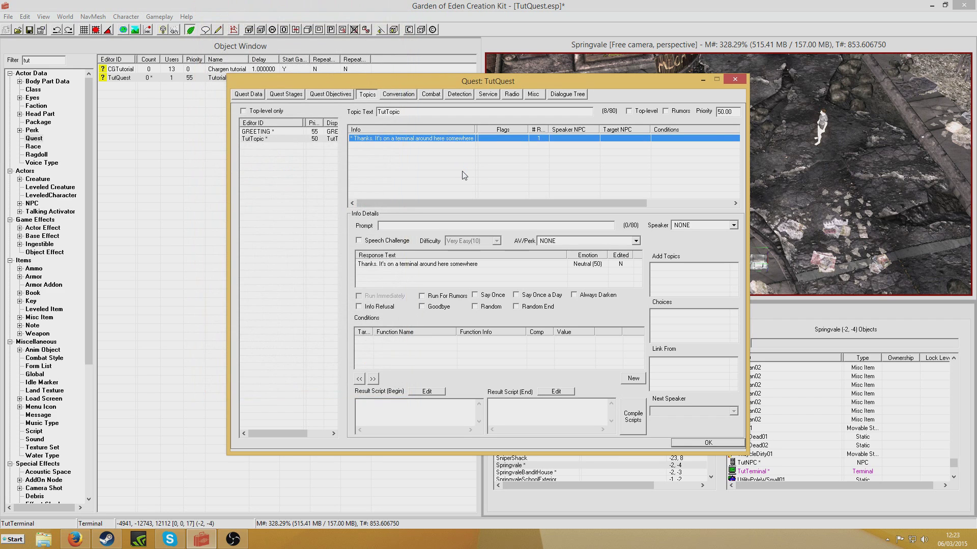
right_click(476, 357)
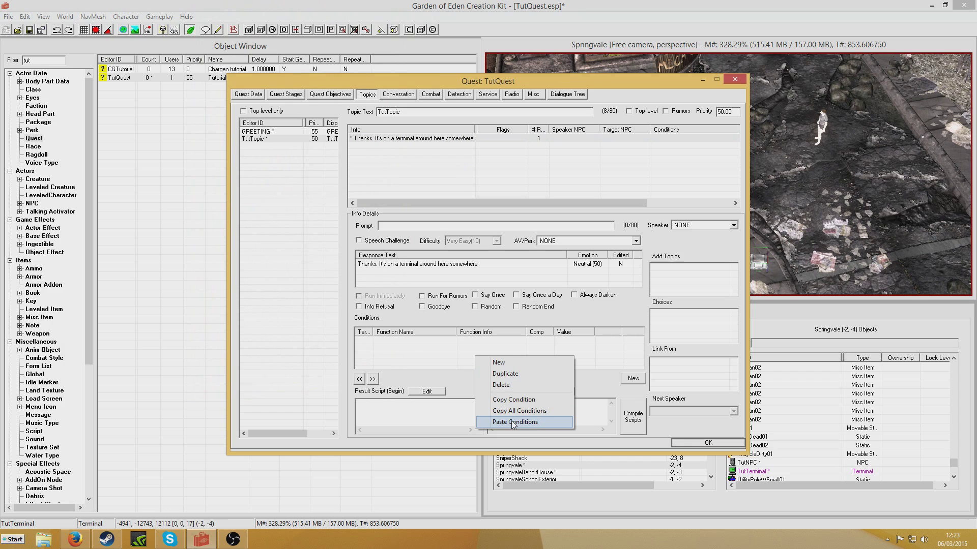
click(514, 422)
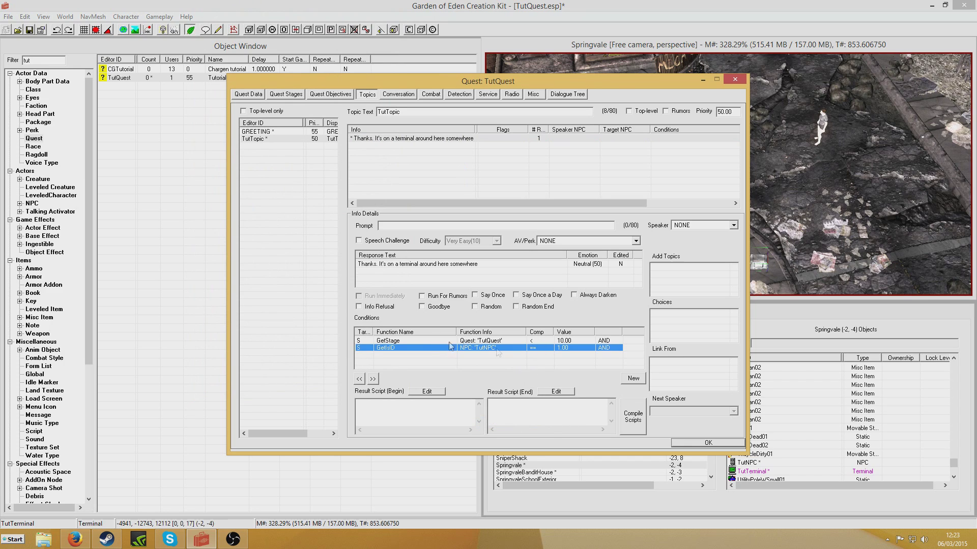
Give it a compiled SetStage TutQuest 10 result script and tick Goodbye.
click(543, 418)
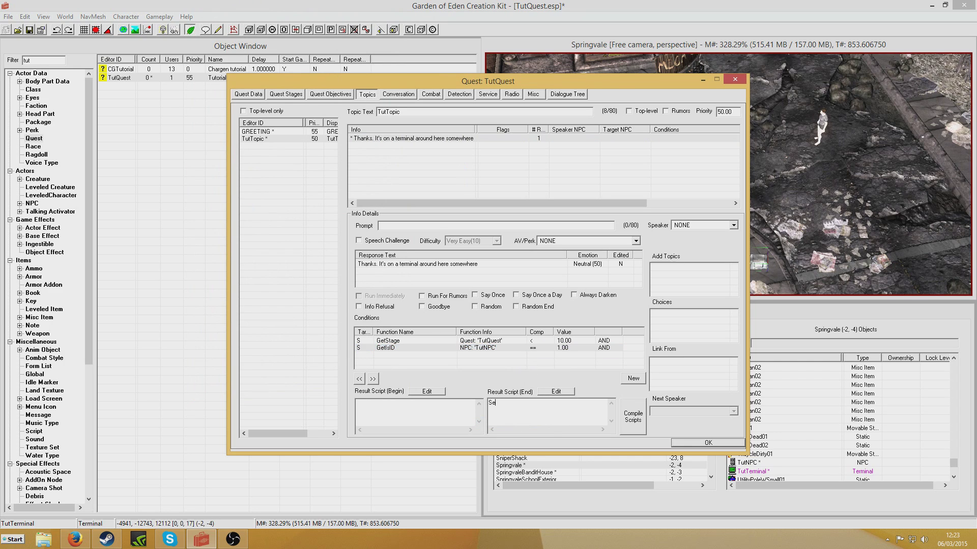
text(SetStage TutQuest 10)
click(633, 417)
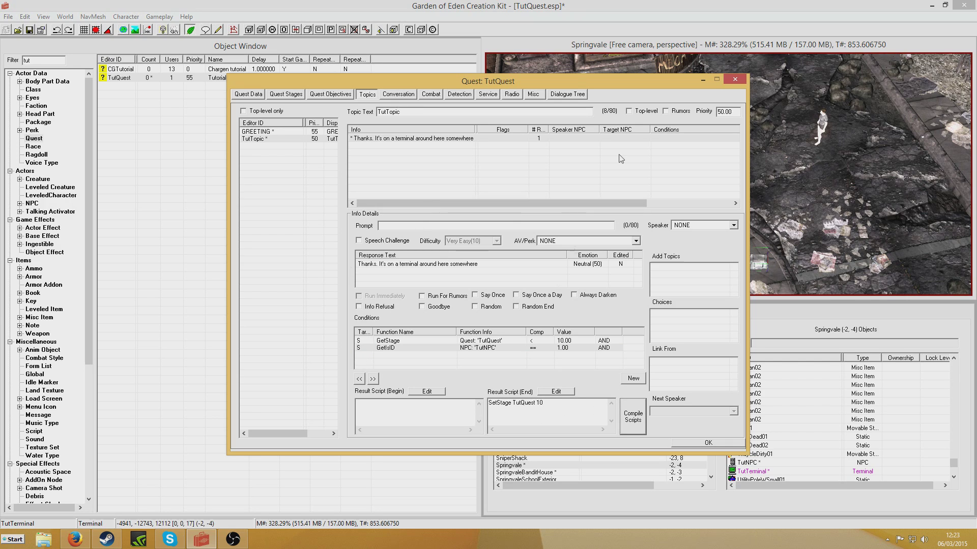
click(421, 307)
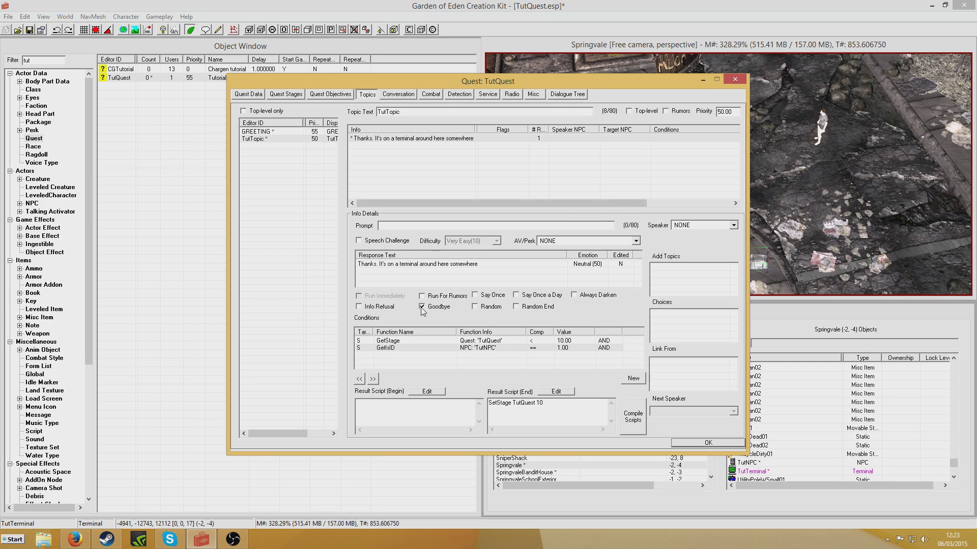
click(380, 161)
Add the response 'Thanks for your help. Have some money' with the copied conditions pasted.
right_click(381, 162)
click(394, 163)
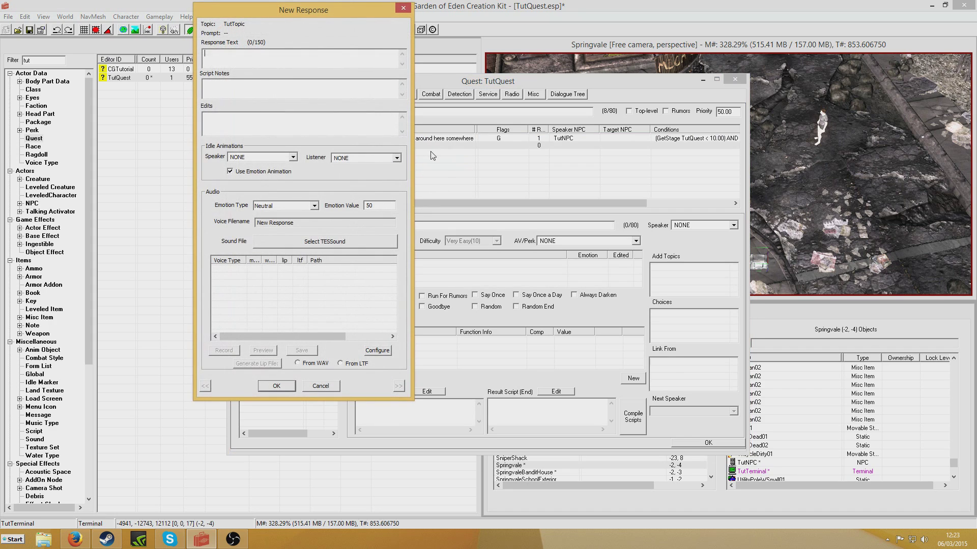
text(Thanks for your help. Have some money)
key(Return)
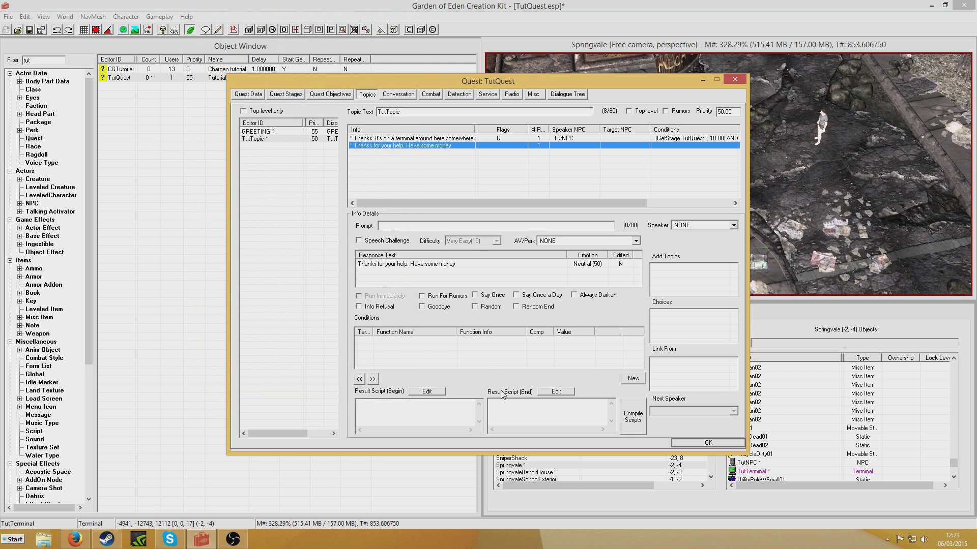
right_click(493, 355)
click(531, 418)
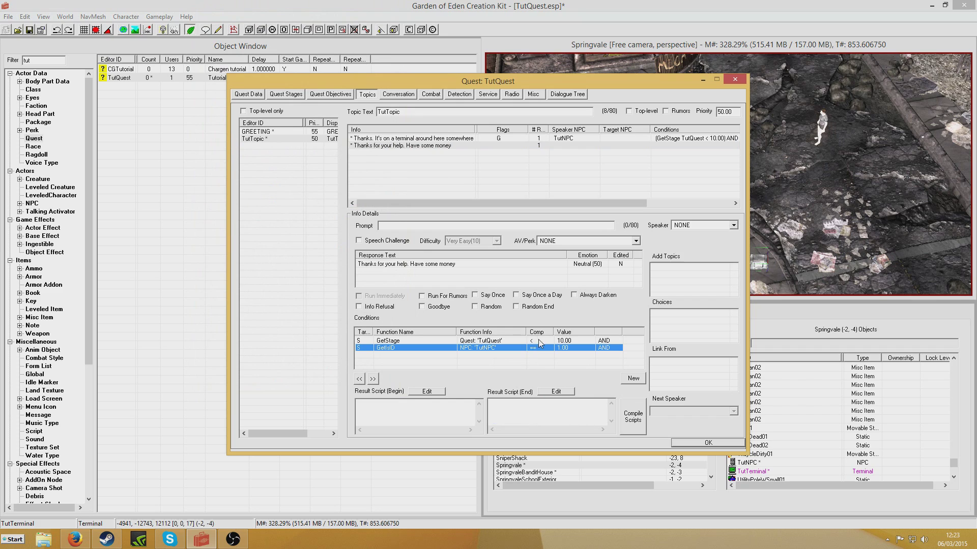
Require GetStage == 20 and compile SetStage TutQuest 30 plus Player.additem caps001 100.
double_click(538, 341)
click(562, 379)
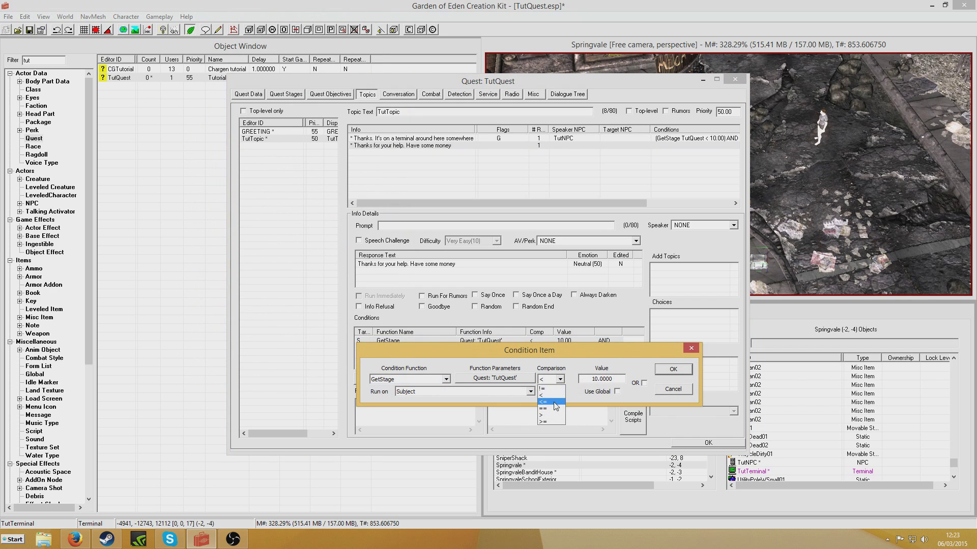
click(554, 402)
click(596, 379)
text(2)
click(659, 372)
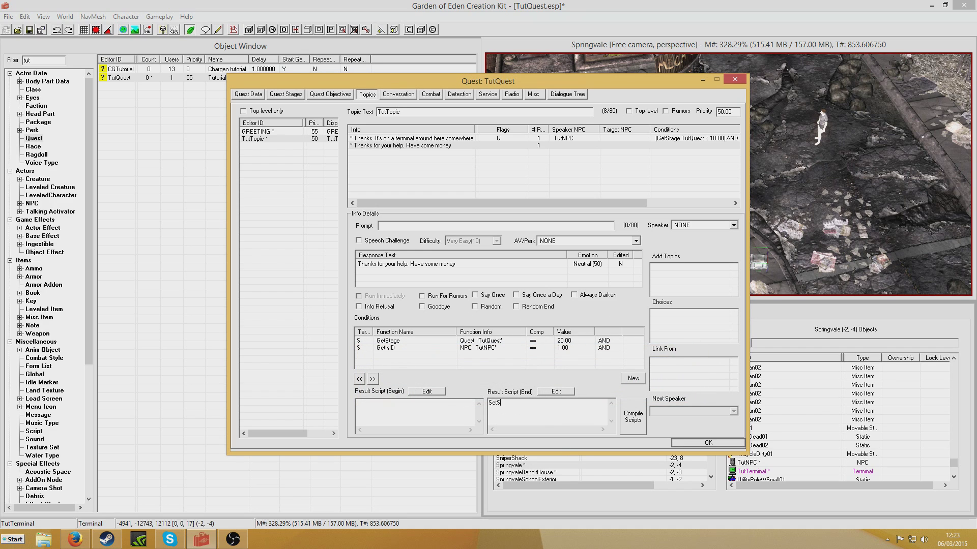
text(utQuest 30)
click(633, 417)
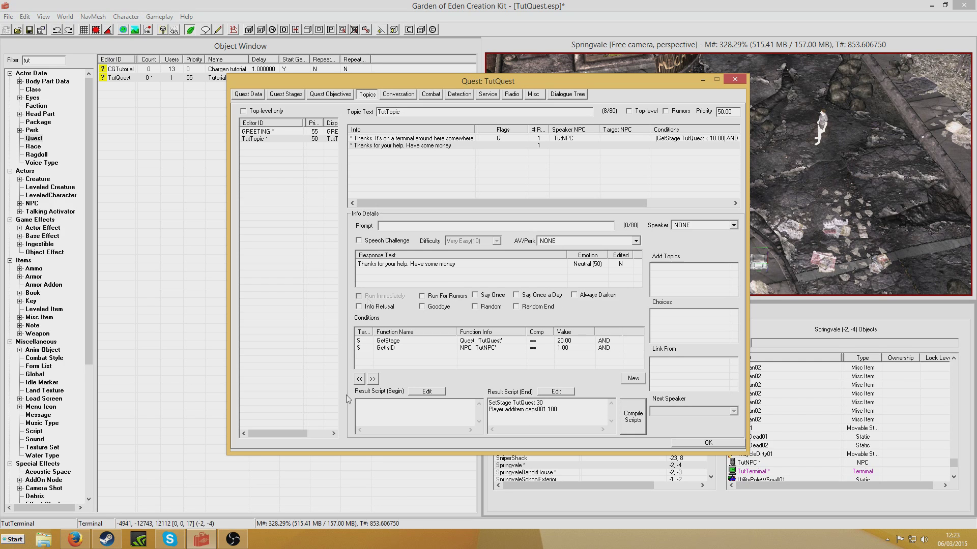
Give the terminal response the player prompt "I'll get the data for you".
click(419, 139)
click(414, 224)
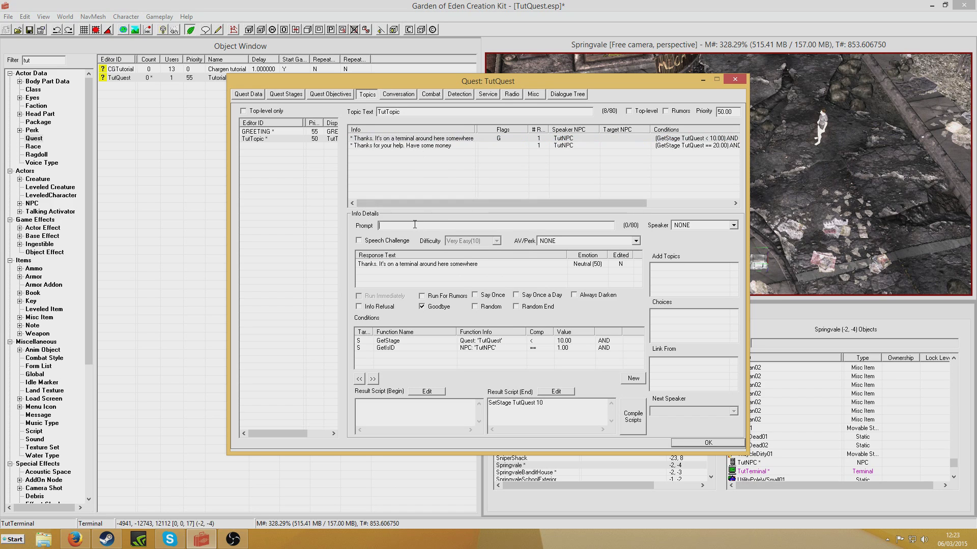
text(I'll get the data for you)
Give the money response the prompt "I have the data for you" and tick Goodbye.
click(432, 146)
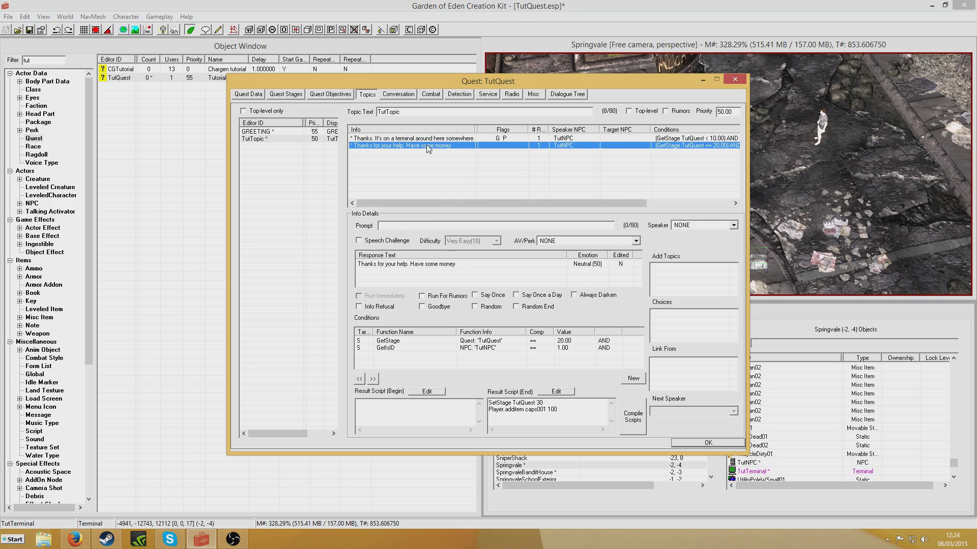
click(427, 224)
text(I have the data for you)
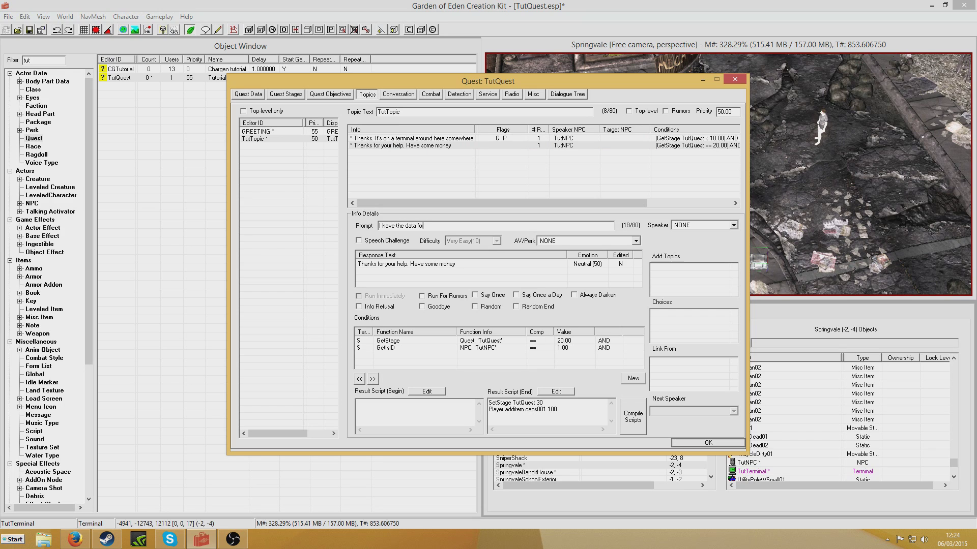
click(421, 306)
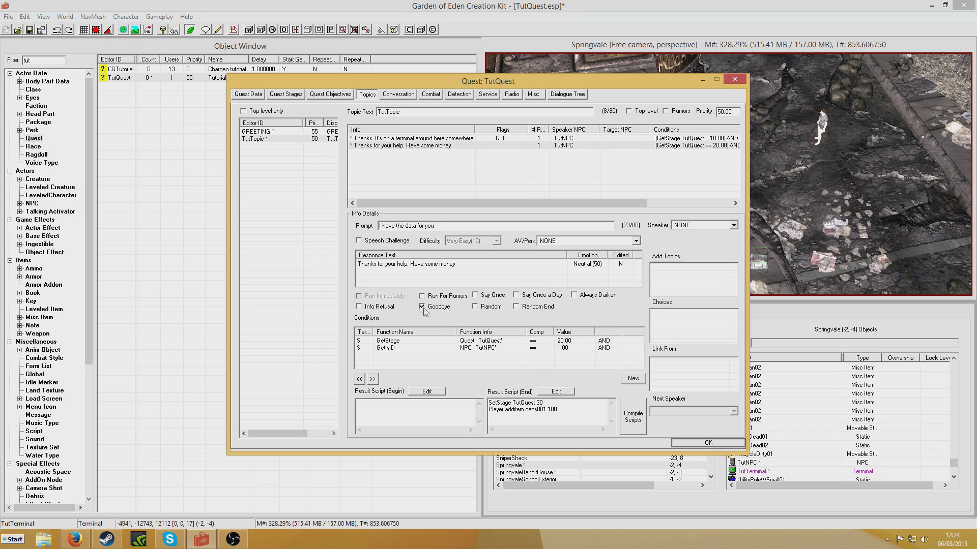
click(266, 134)
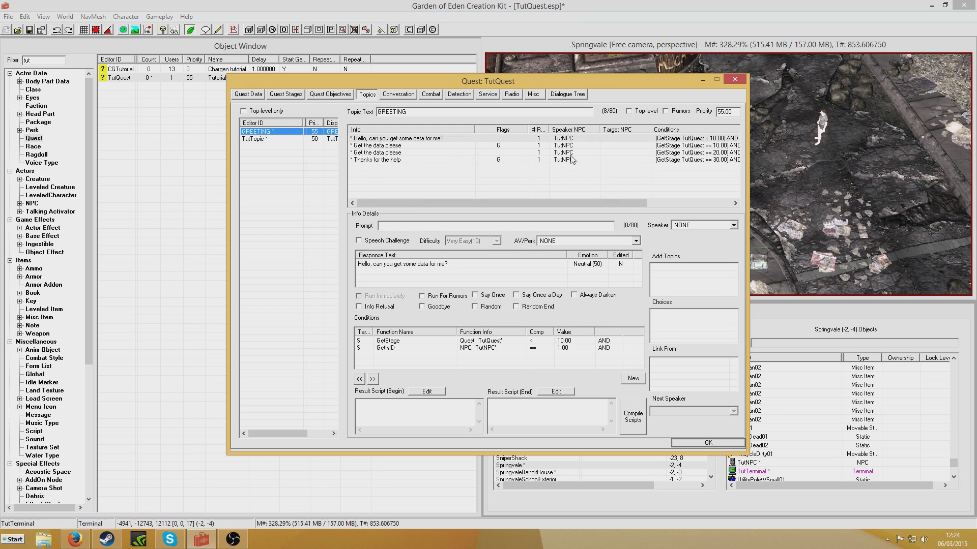
Link TutTopic to the "Hello, can you get some data for me?" greeting.
click(399, 139)
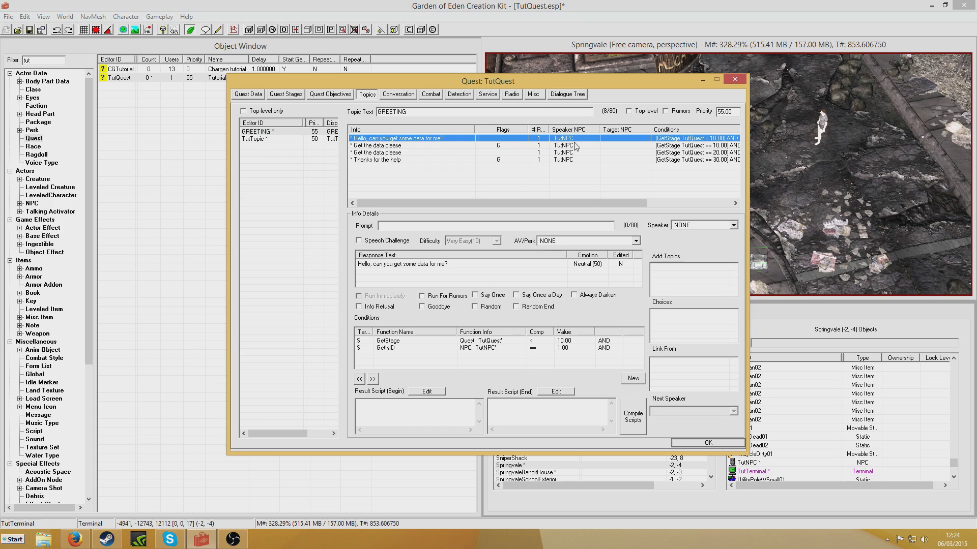
right_click(667, 270)
click(698, 276)
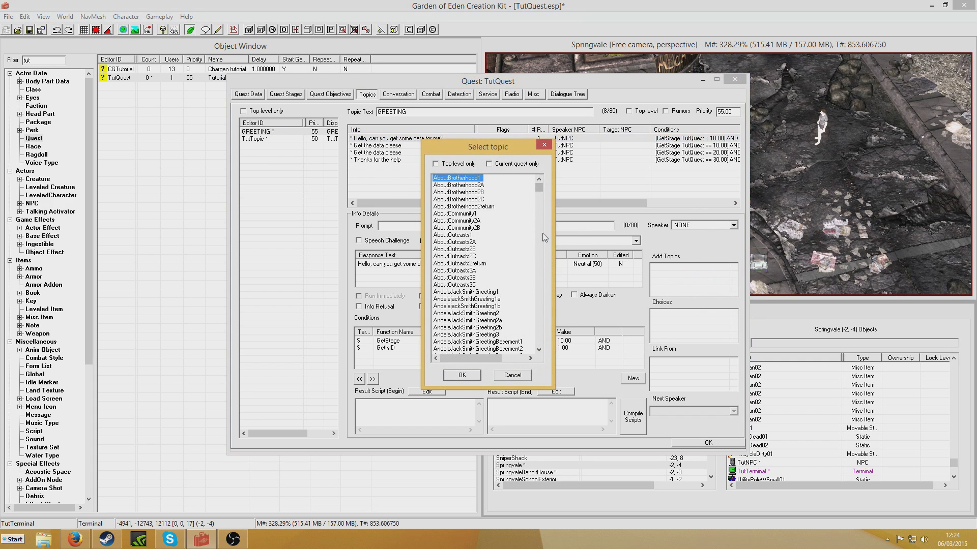
scroll(543, 236, down, 10)
click(476, 375)
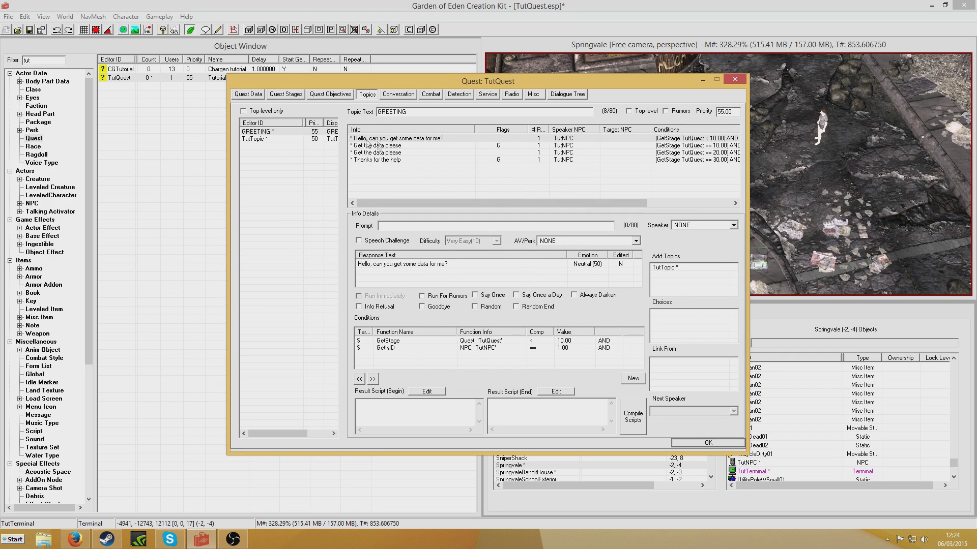
Review the GREETING and TutTopic responses, ending on the money reply's details.
click(273, 139)
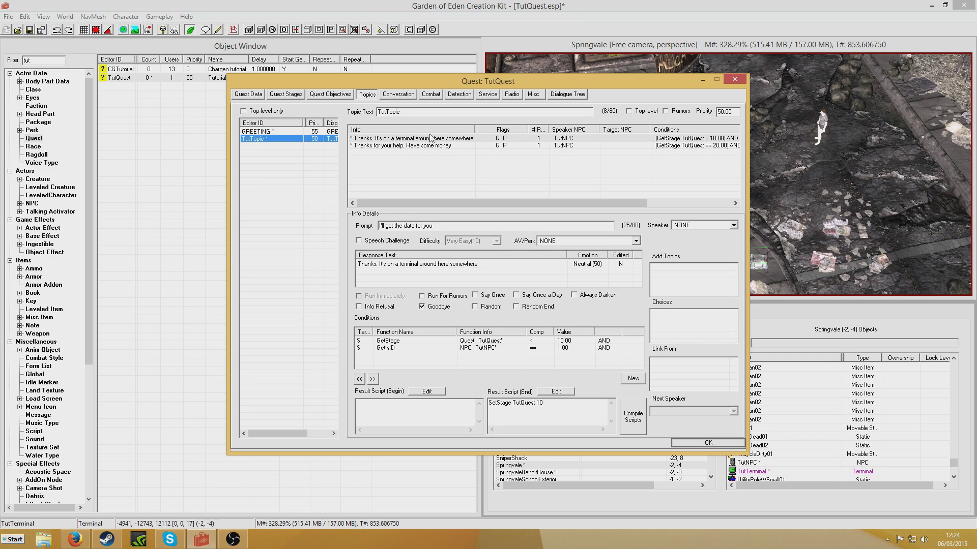
click(287, 132)
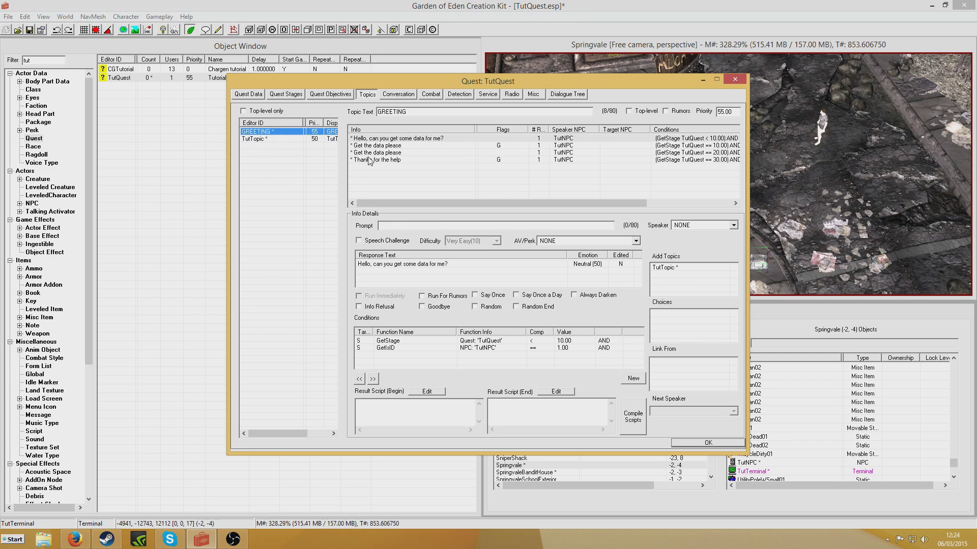
click(370, 153)
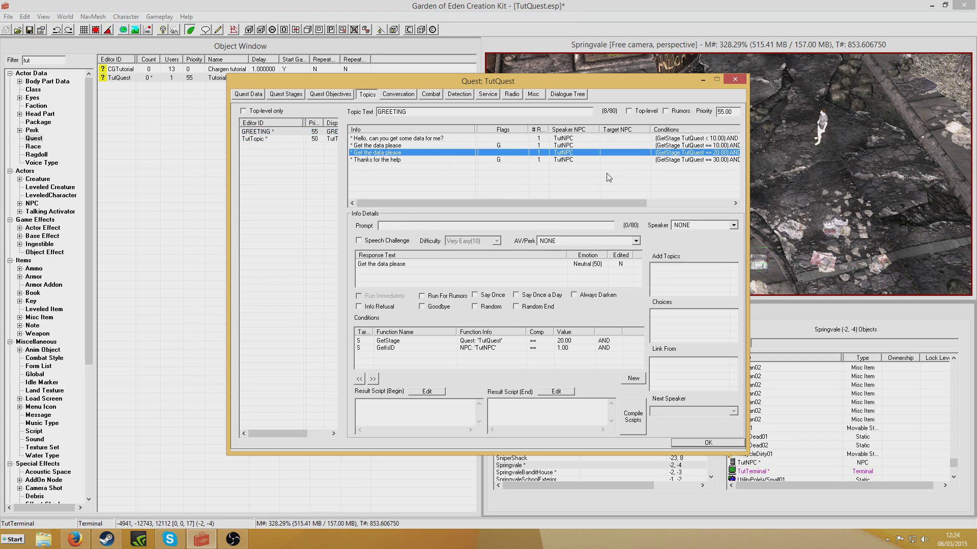
click(379, 141)
click(288, 140)
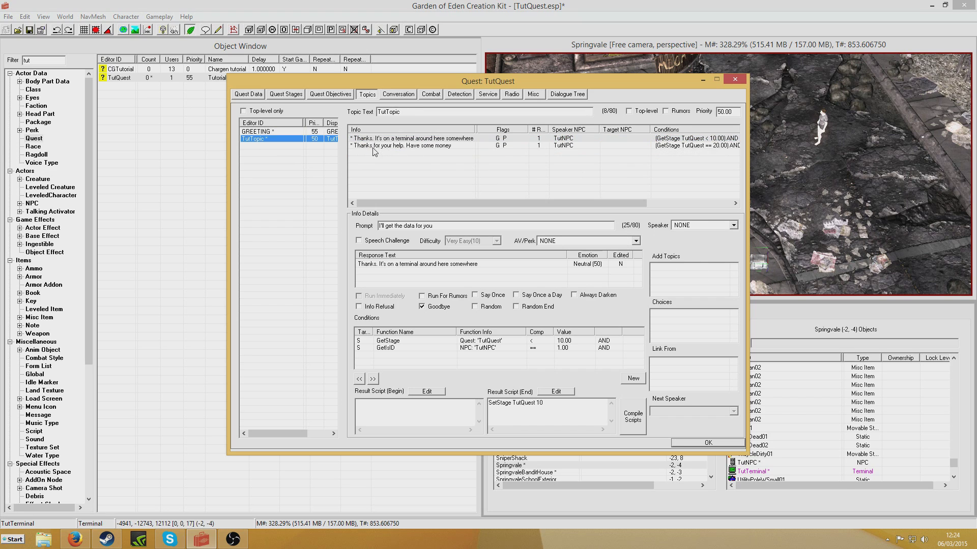
click(383, 146)
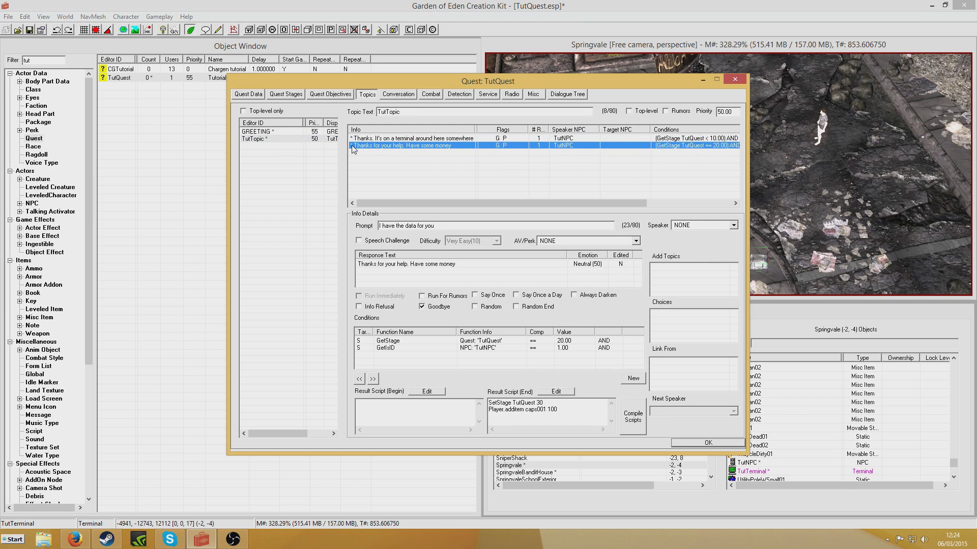
Confirm the quest editor and save the plugin.
click(687, 440)
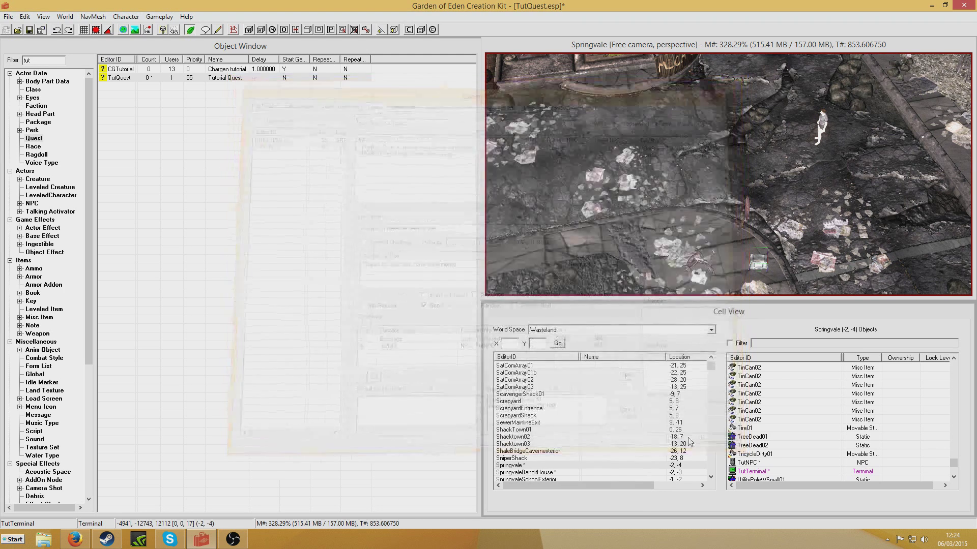
click(31, 31)
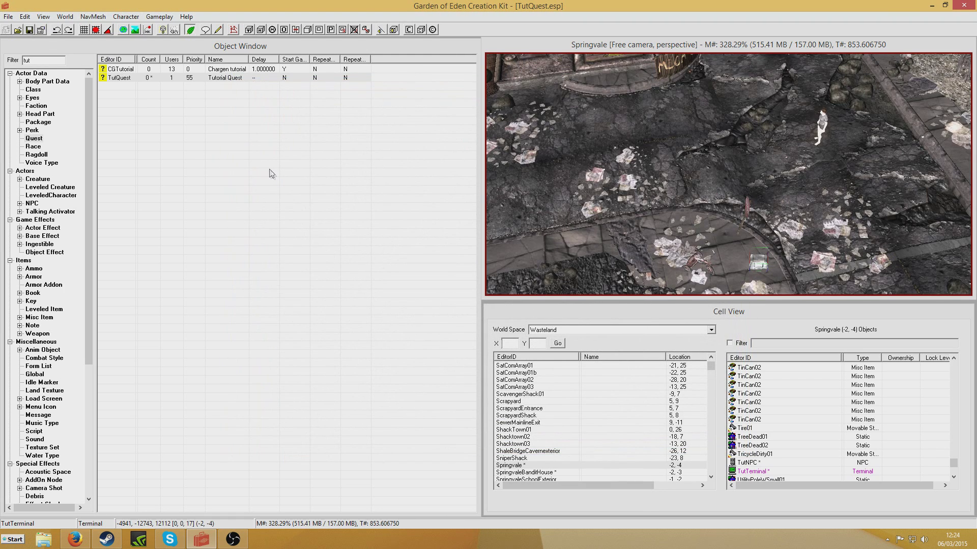
drag(87, 113, 108, 285)
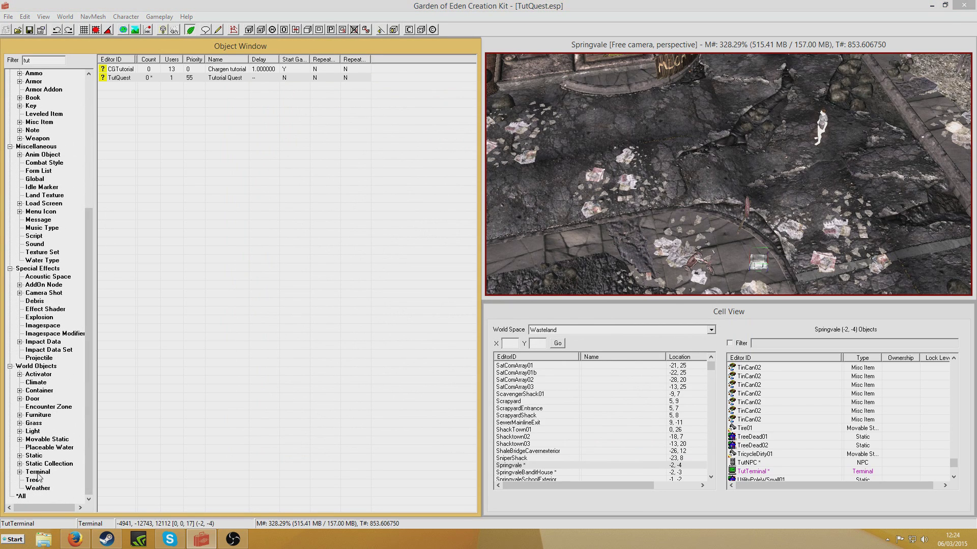
Open TutTerminal and add a new menu item labelled Download Data.
click(38, 472)
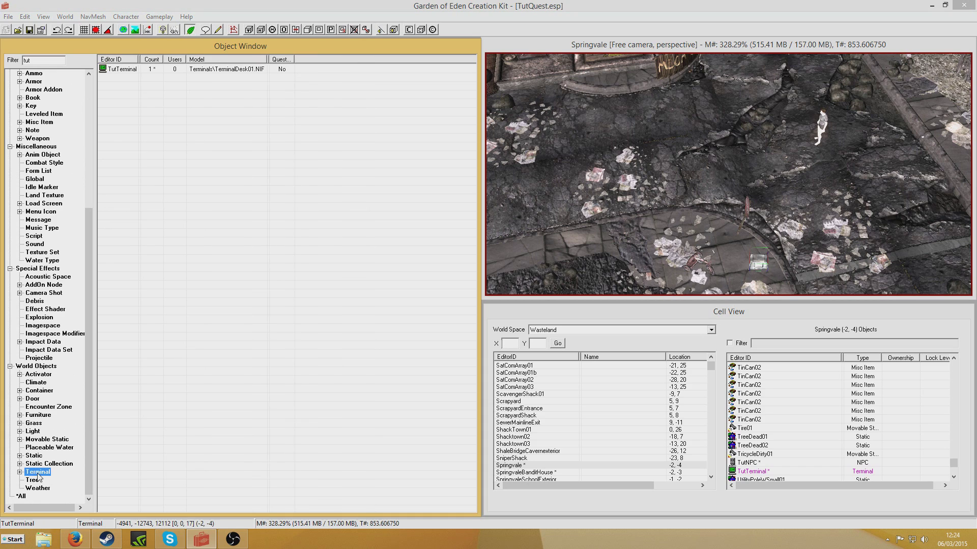
double_click(122, 70)
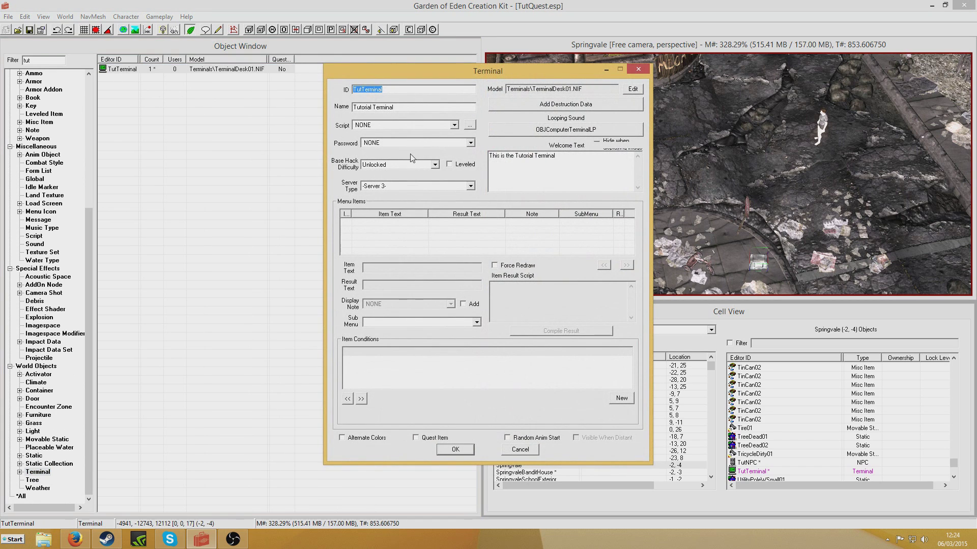
right_click(400, 228)
click(423, 232)
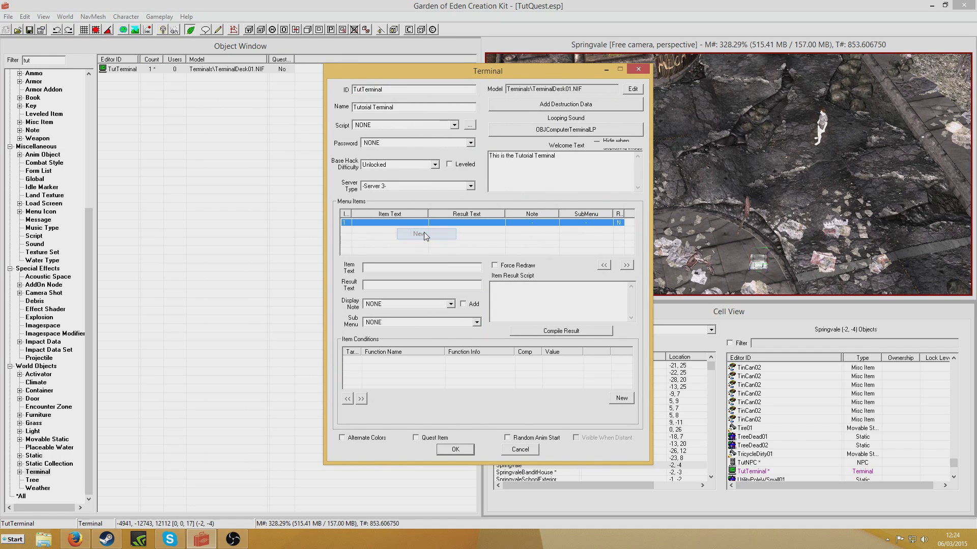
click(404, 270)
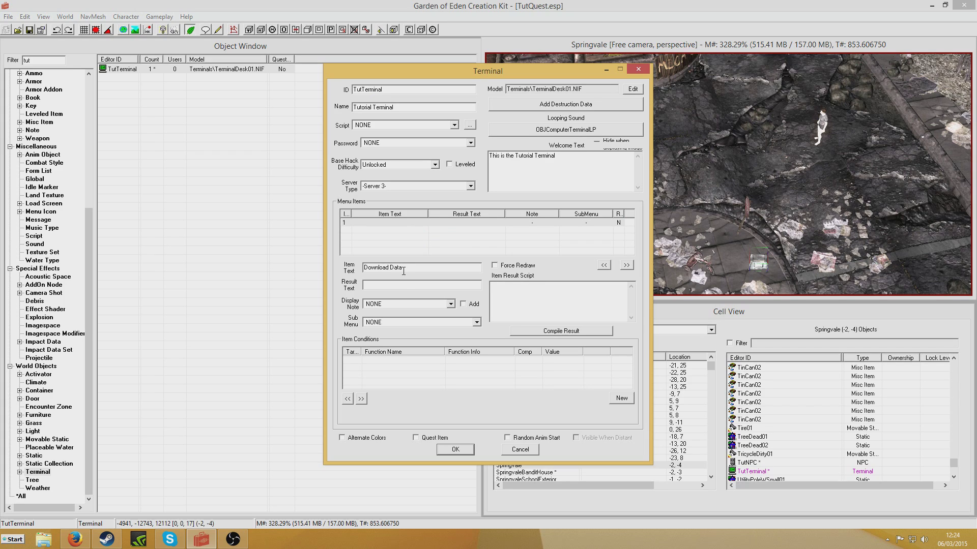
right_click(403, 375)
Add a GetStage TutQuest == 10 condition and enter result text "Data downloaded...".
click(432, 376)
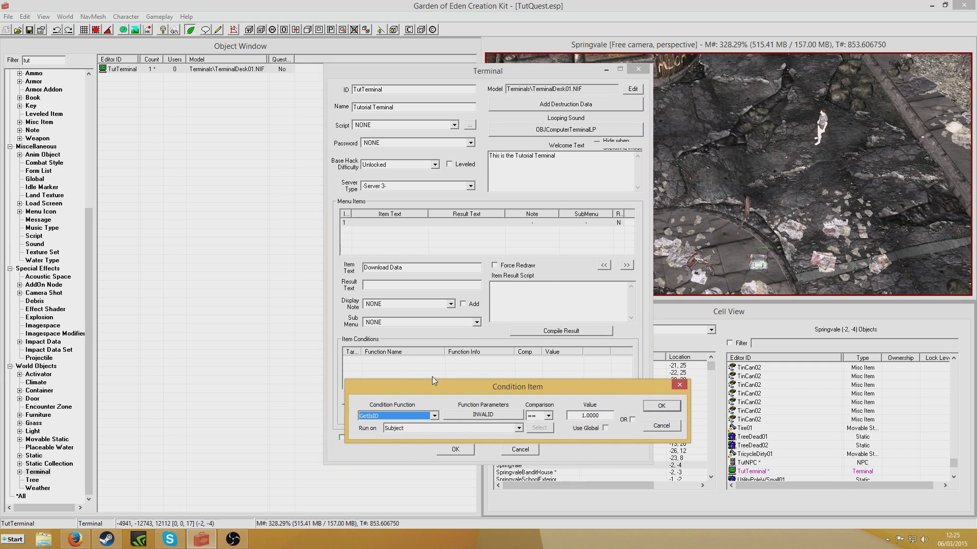
text(getstage)
click(451, 416)
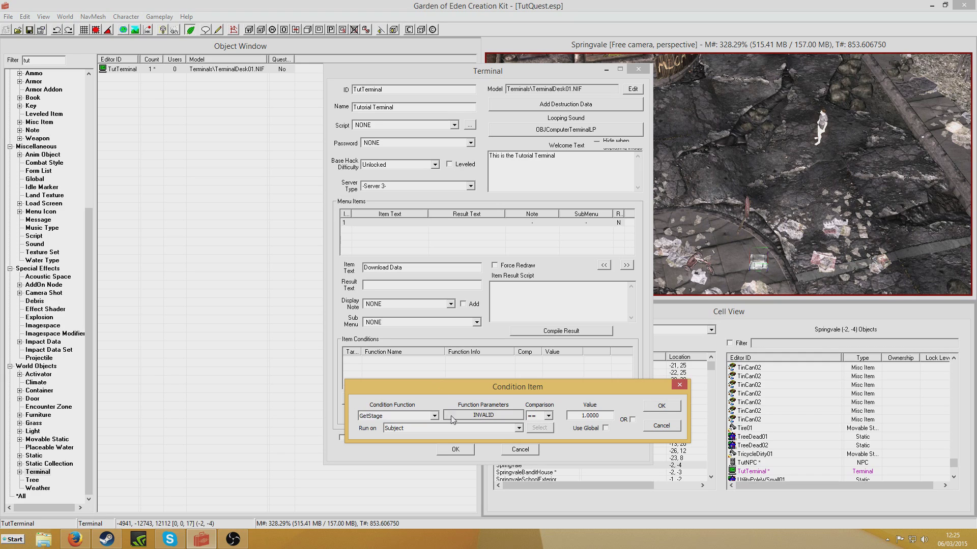
text(tut)
click(411, 513)
click(660, 405)
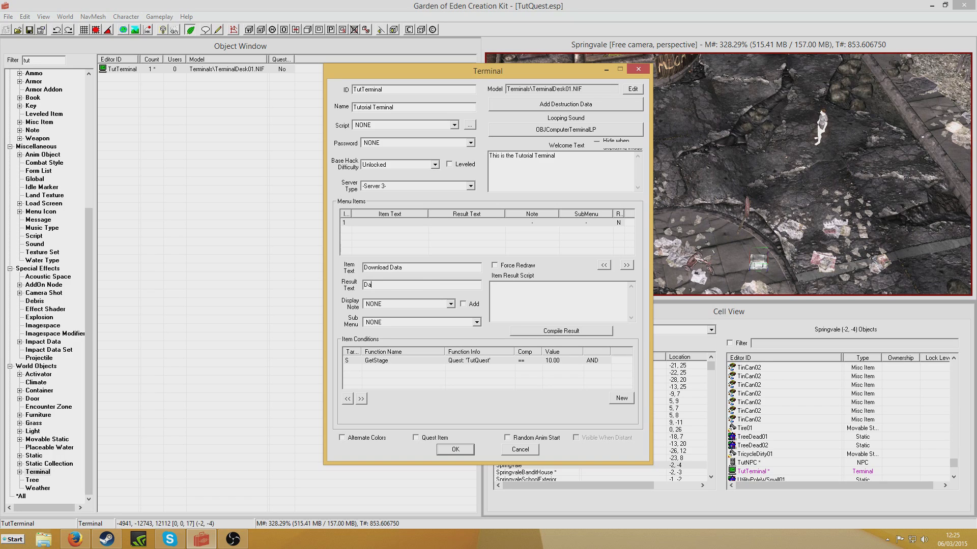
text(down)
text(loaded...)
Compile the "SetStage TutQuest 20" result script, enable Force Redraw, and close TutTerminal.
text(tQuest 20)
click(529, 332)
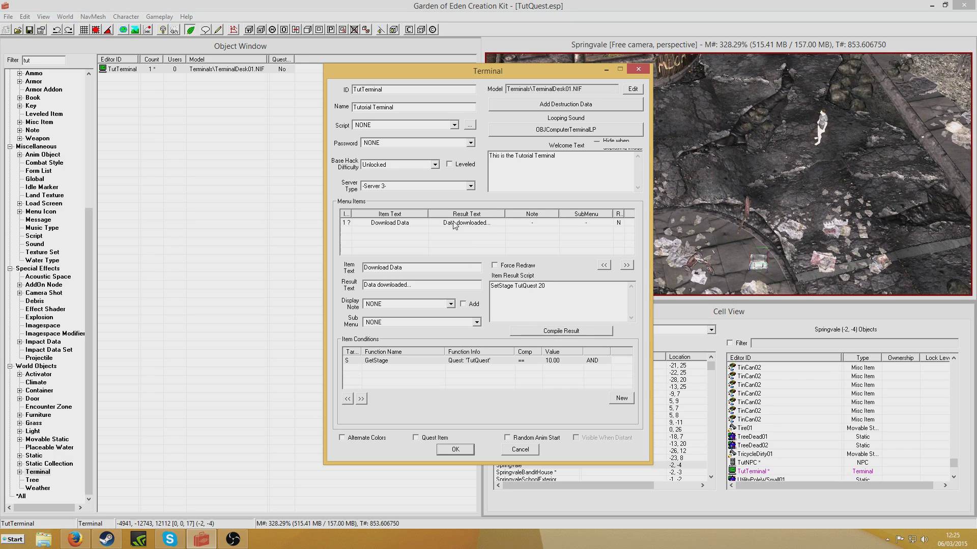
click(455, 224)
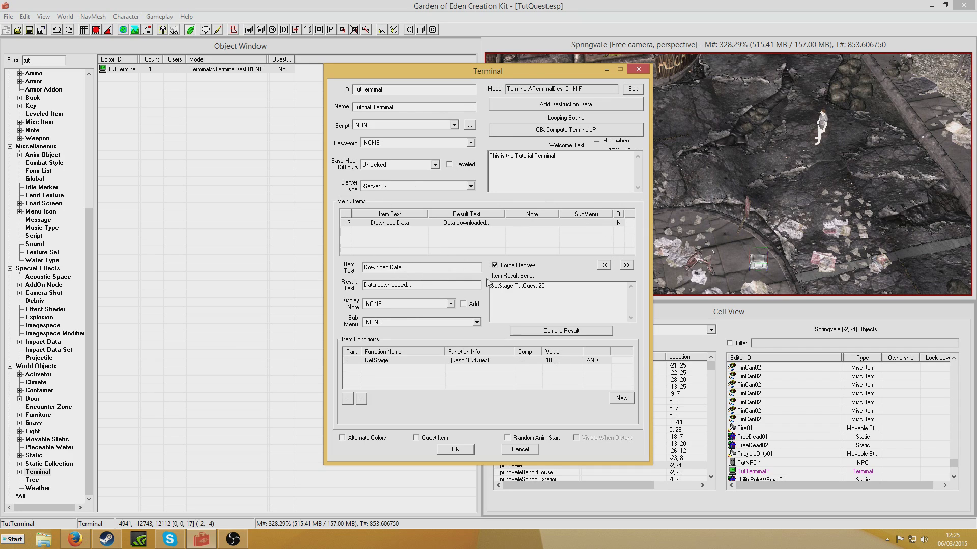
drag(491, 285, 567, 287)
click(567, 287)
click(496, 266)
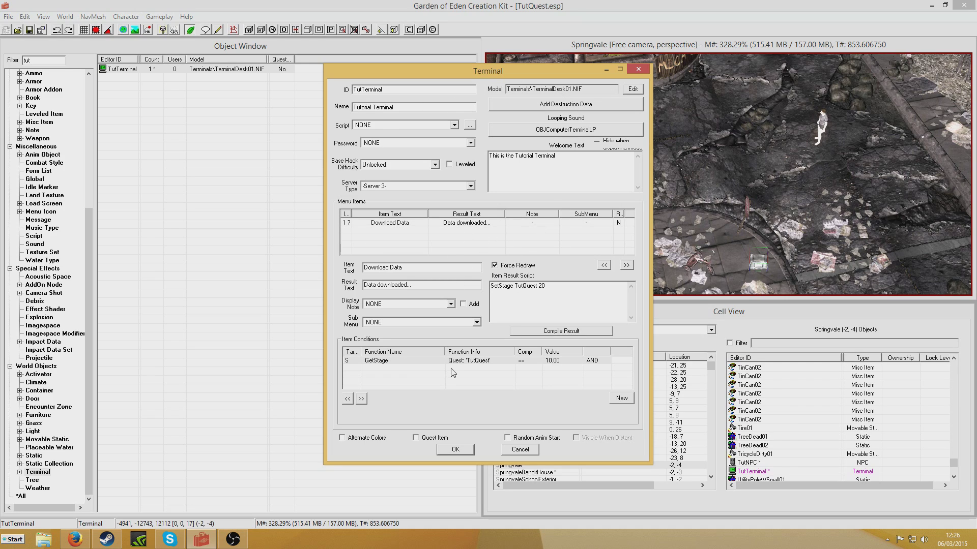
click(454, 450)
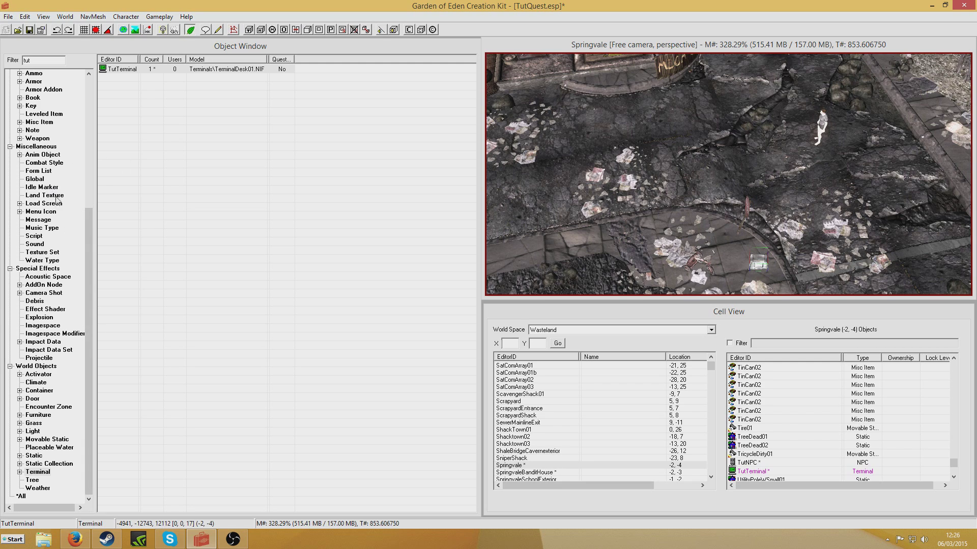
Create text note ID TutNote, name "The Data", with text "This is the data".
drag(89, 240, 83, 87)
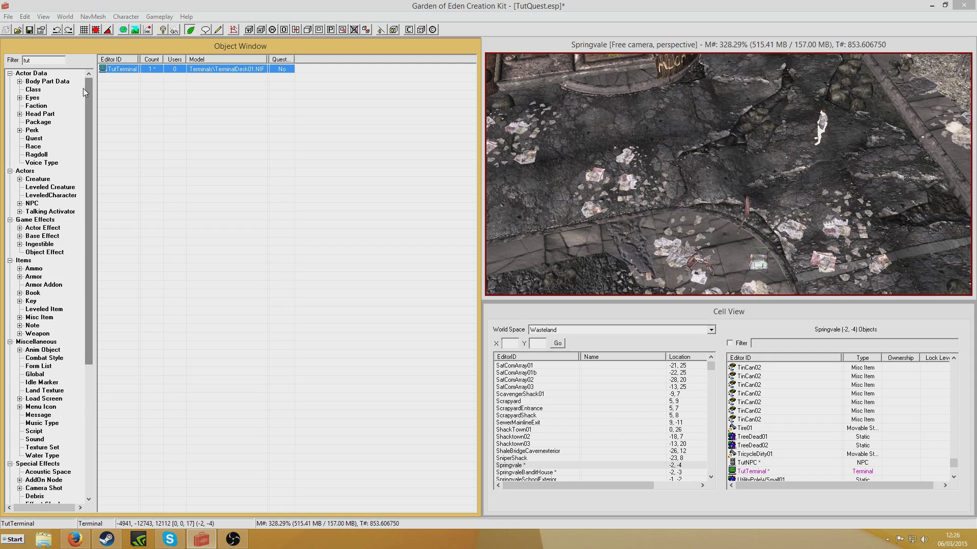
click(32, 325)
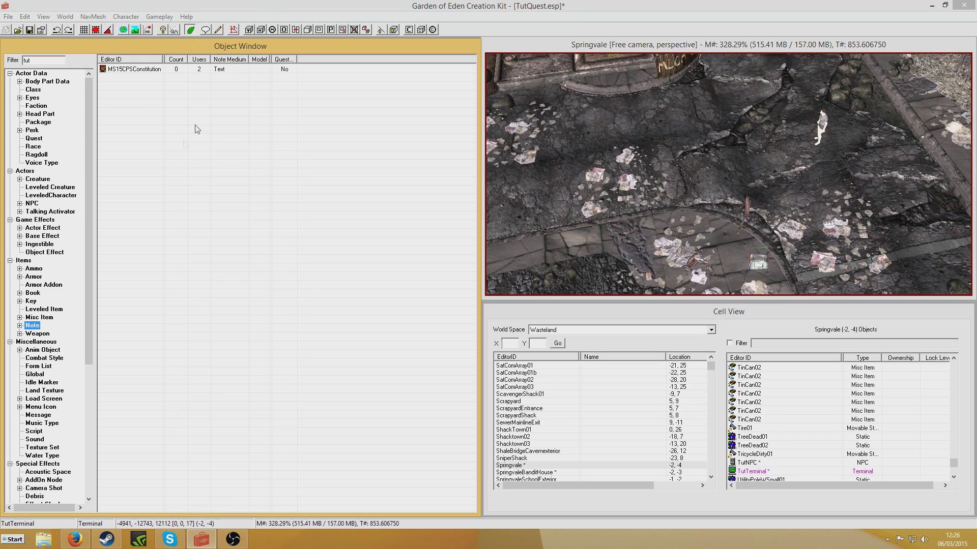
right_click(137, 117)
click(166, 124)
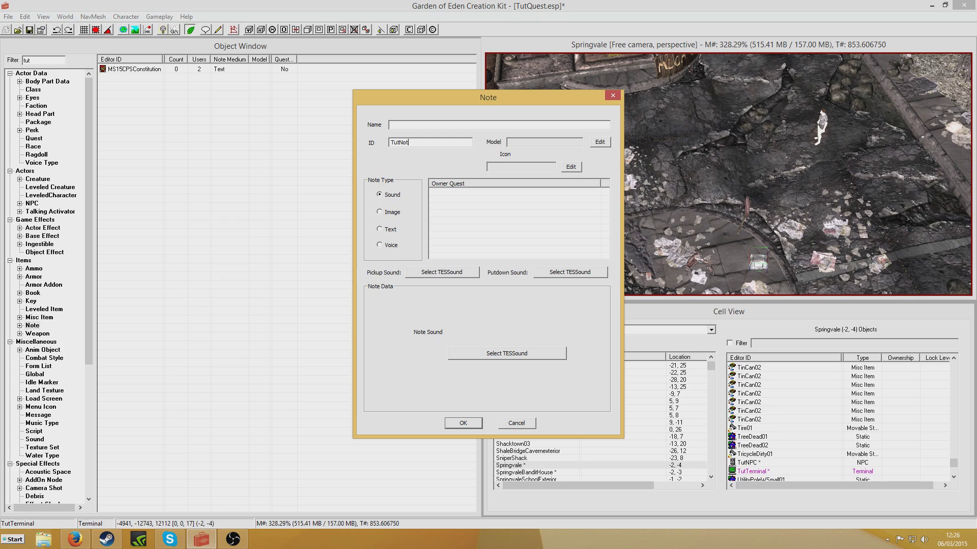
click(398, 124)
click(379, 229)
click(430, 397)
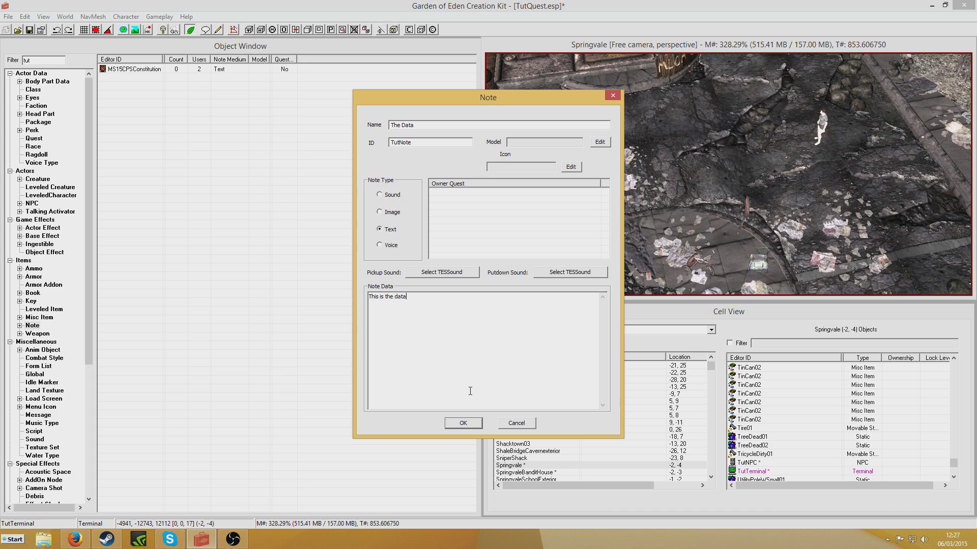
click(464, 424)
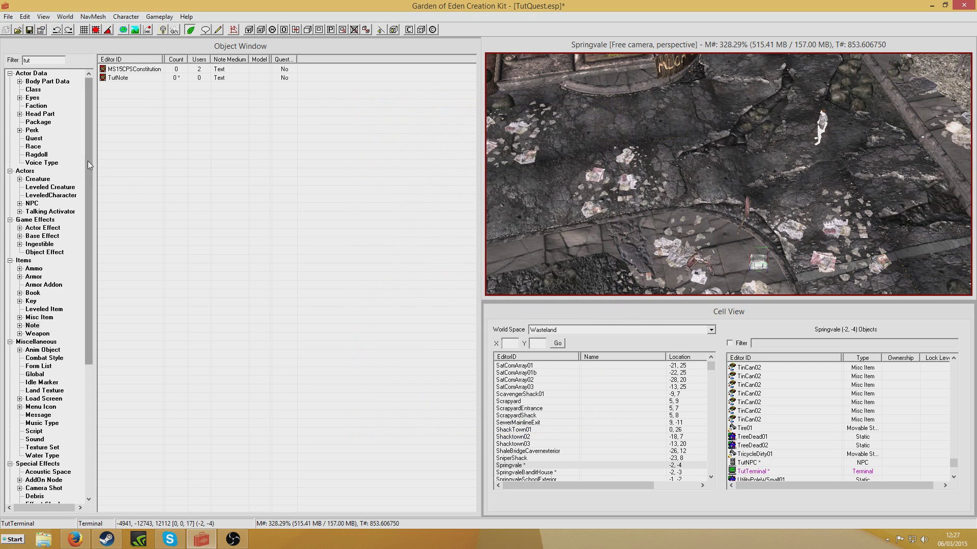
drag(87, 161, 86, 291)
Set TutTerminal's Download Data to display and add TutNote, then save the plugin.
click(37, 472)
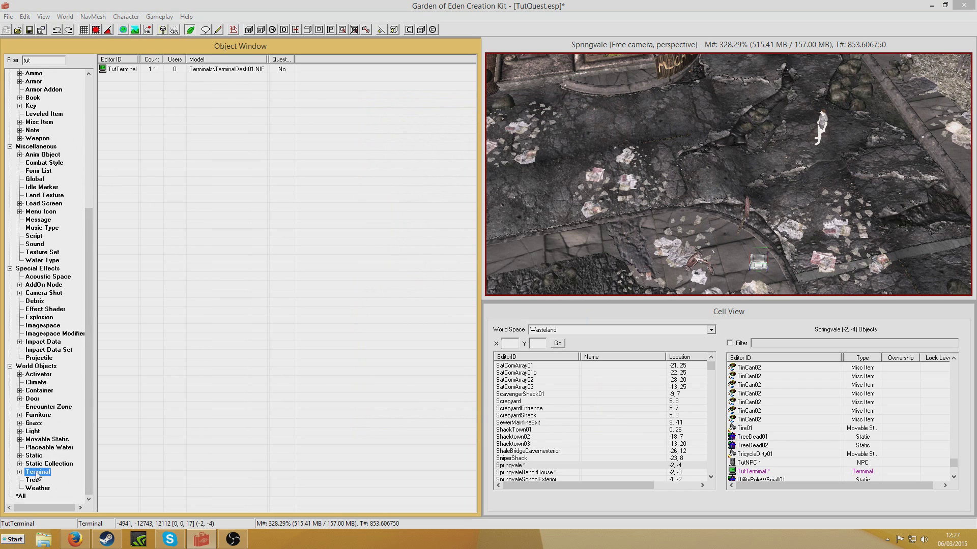
double_click(122, 69)
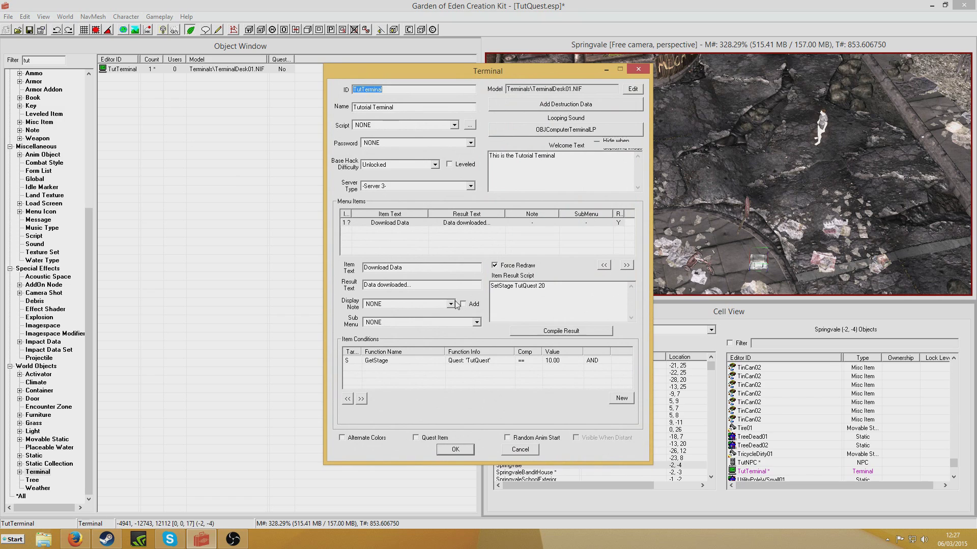
click(451, 304)
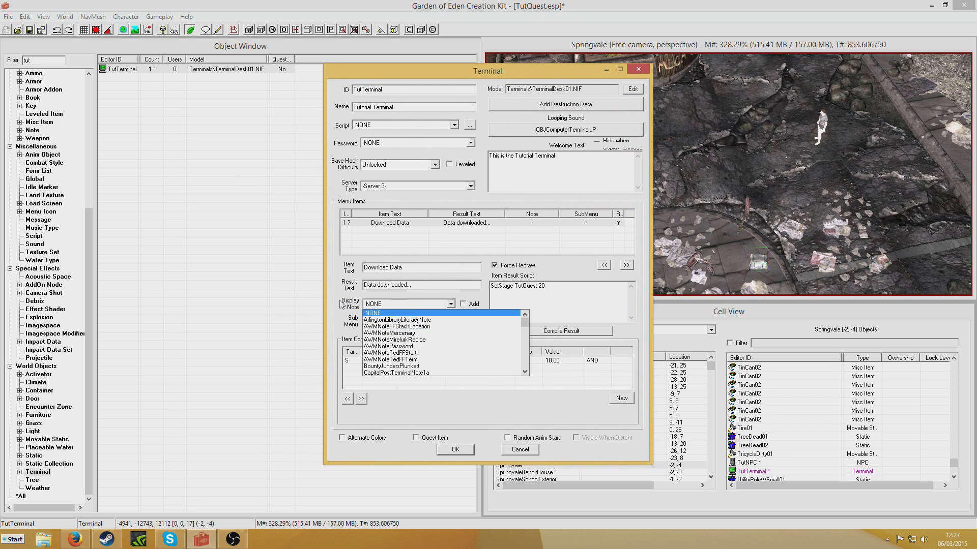
text(tut)
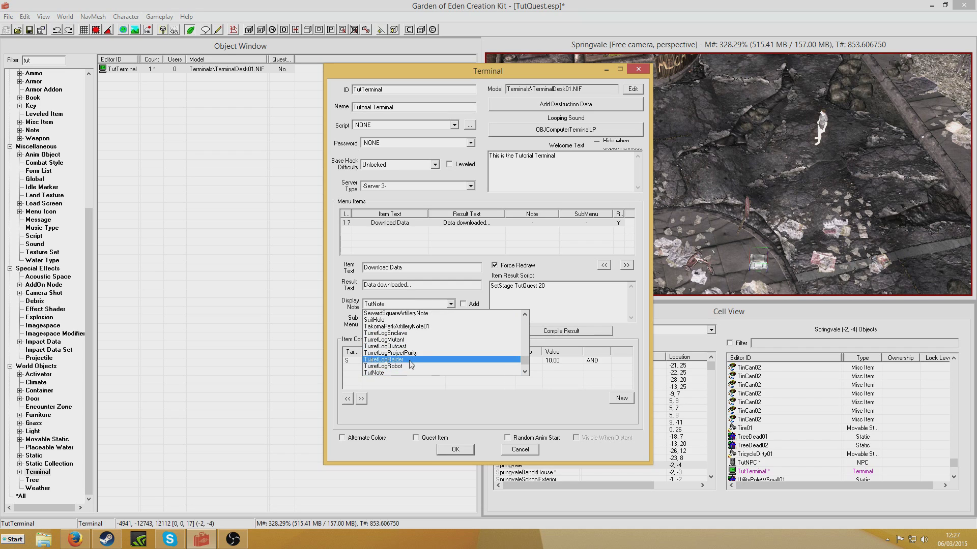
click(404, 372)
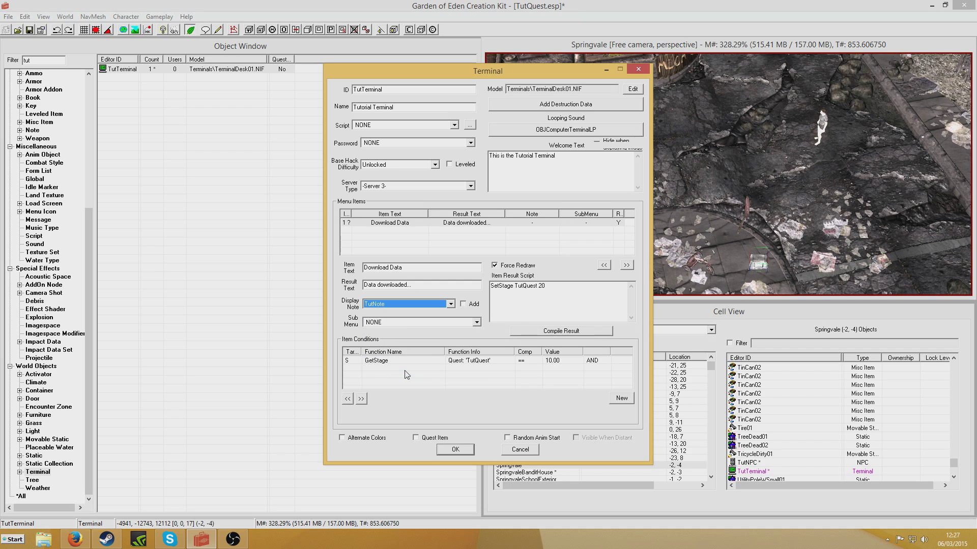
click(463, 304)
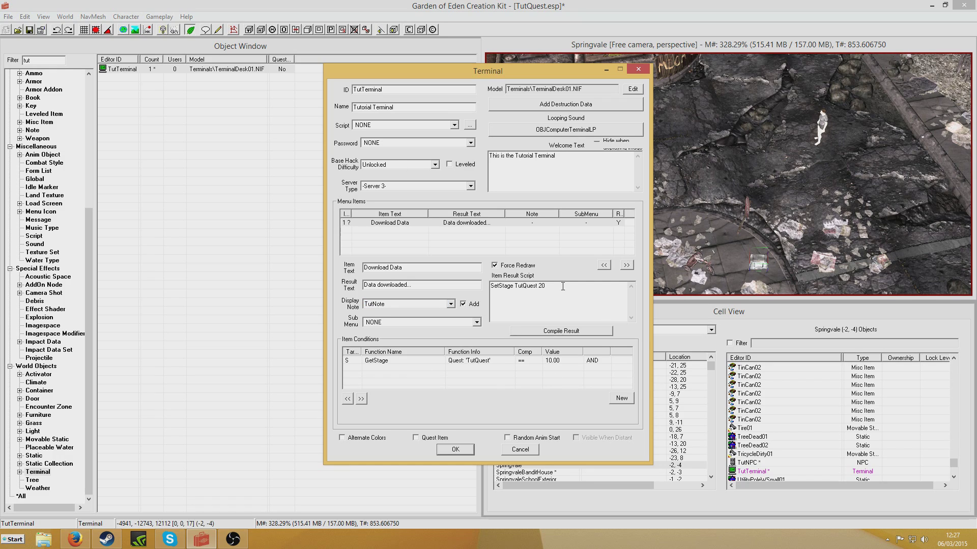
click(578, 299)
click(455, 449)
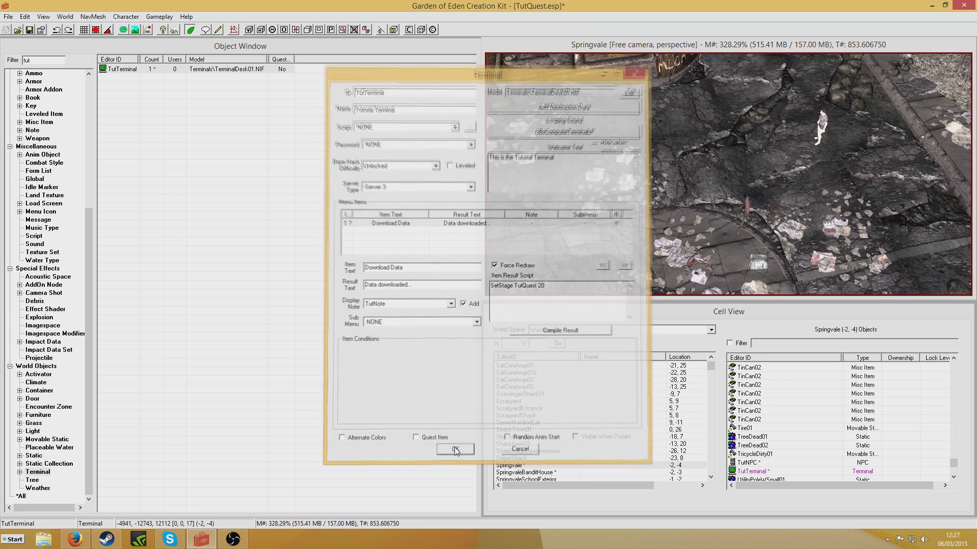
click(30, 31)
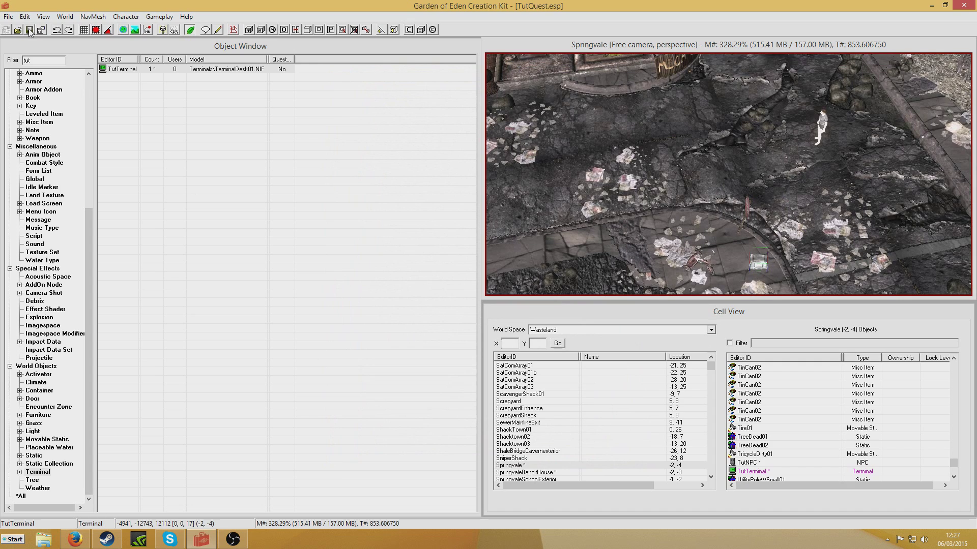
Check TutTopic's "SetStage TutQuest 10" end script in TutQuest, then close it.
drag(87, 214, 99, 96)
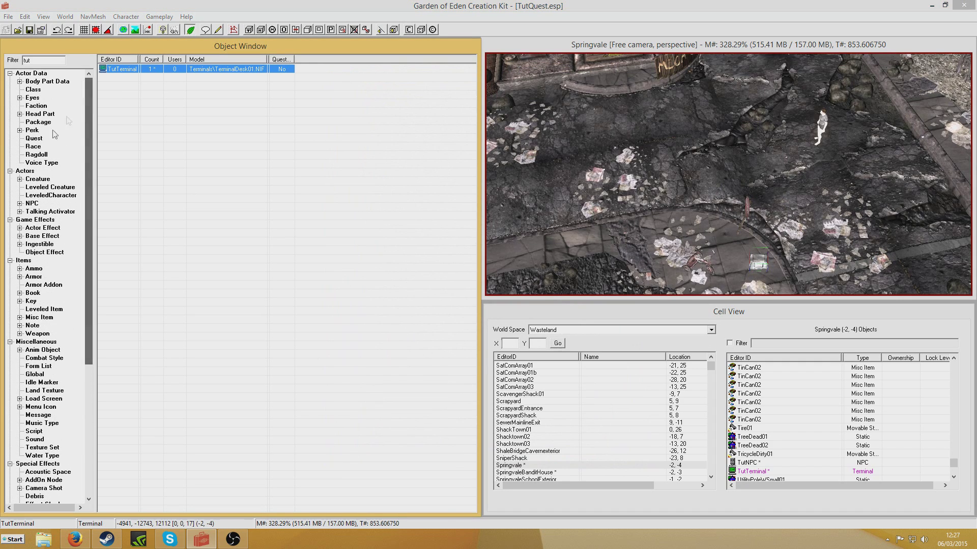
click(34, 138)
click(120, 80)
double_click(120, 79)
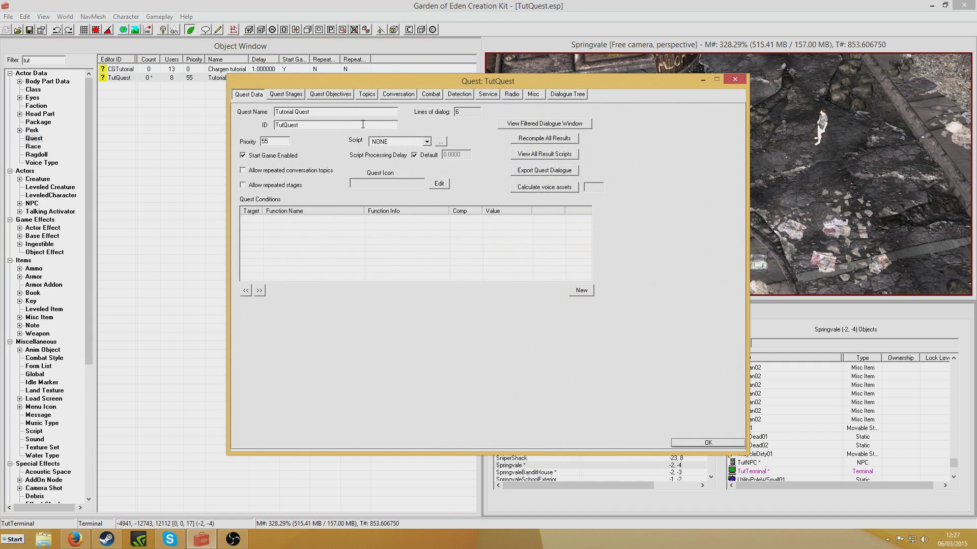
click(367, 95)
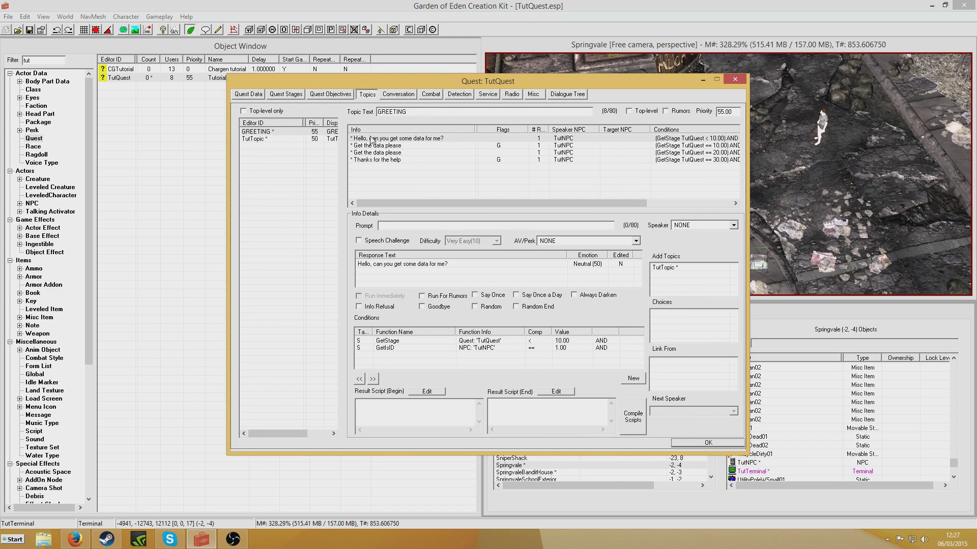
click(252, 140)
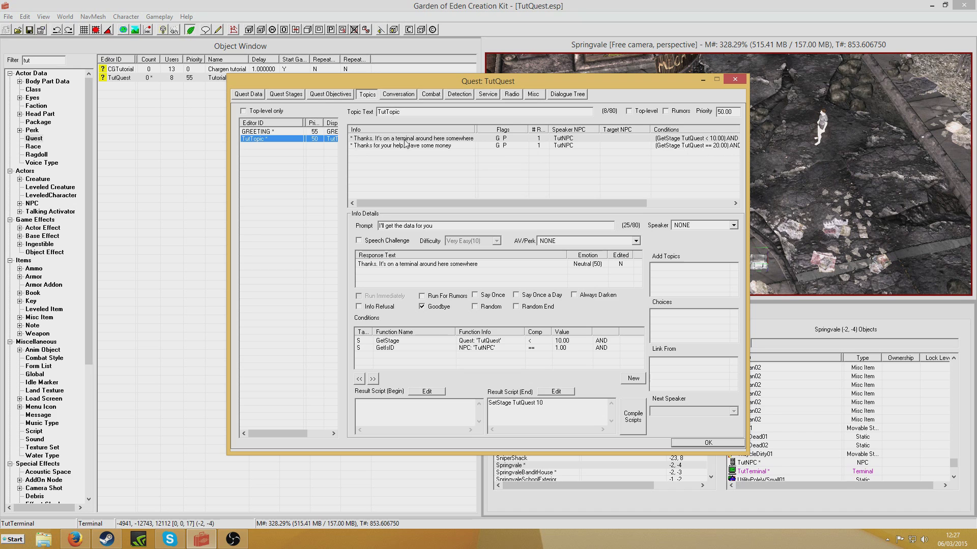
drag(512, 403, 572, 410)
click(694, 442)
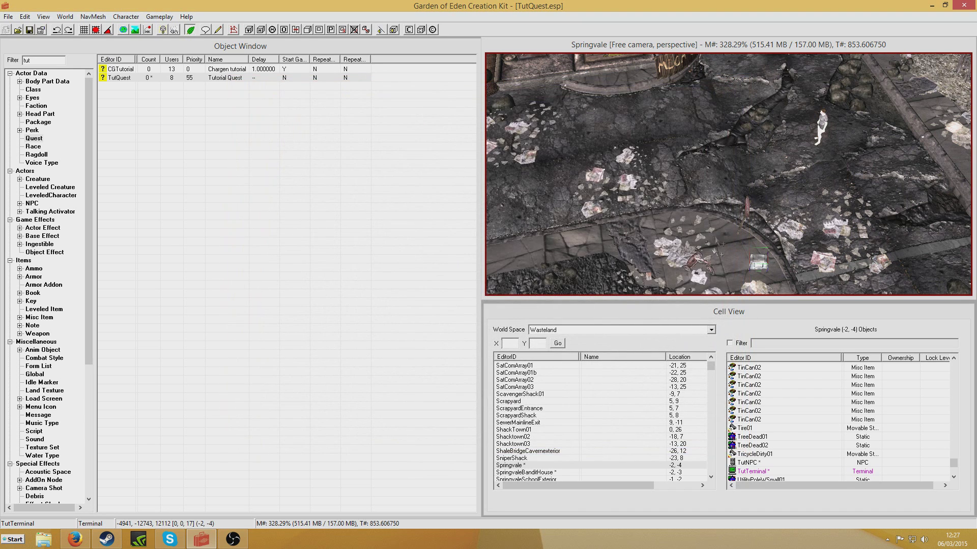
Check the placed TutTerminal's base Download Data item script "SetStage TutQuest 20".
double_click(757, 262)
click(555, 180)
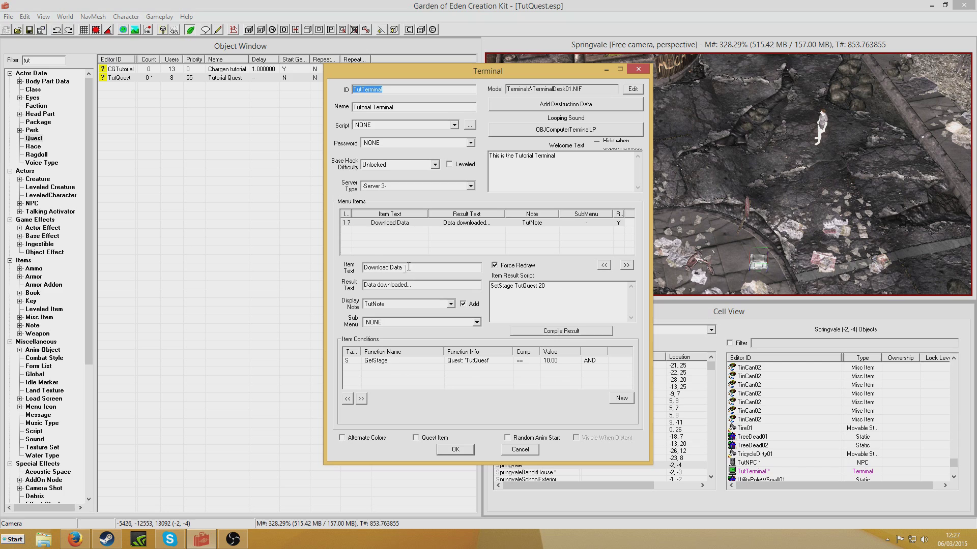
drag(491, 286, 545, 285)
click(545, 285)
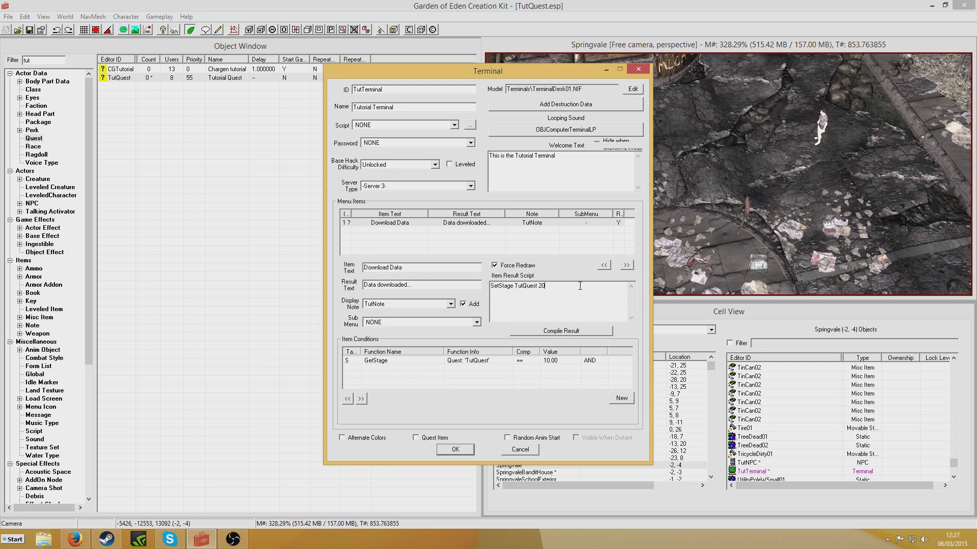
click(460, 450)
click(515, 374)
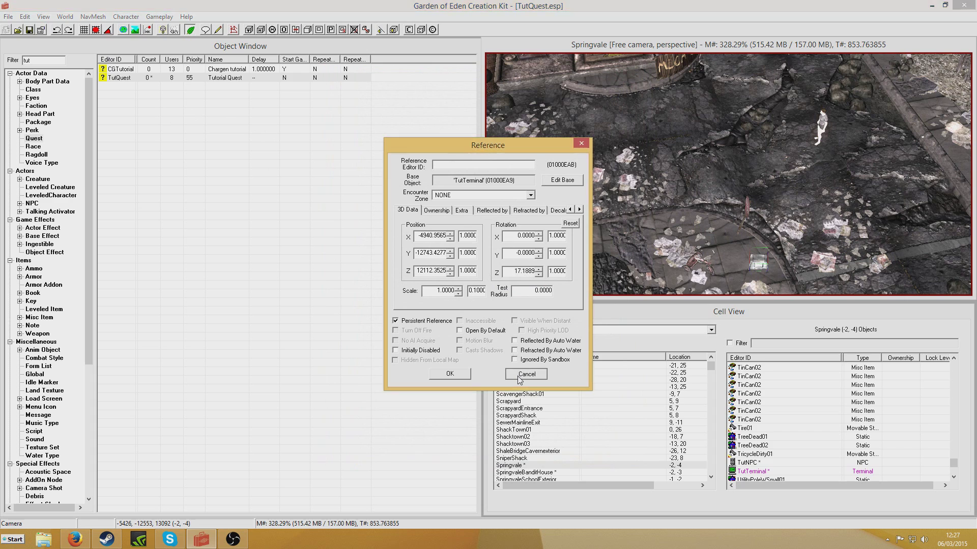
Review the greeting, the Thanks reply's stage 30 script, and stage 30 completion.
double_click(121, 80)
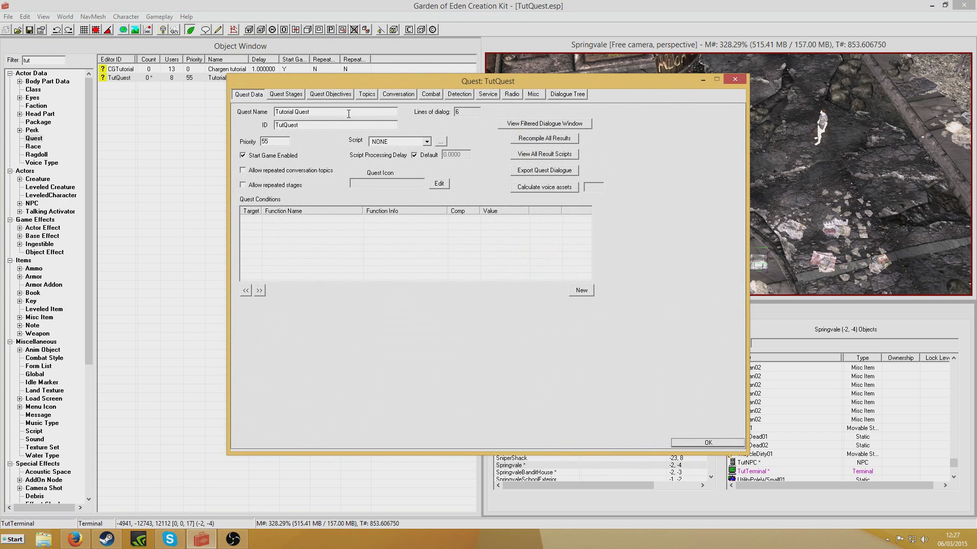
click(366, 95)
click(375, 153)
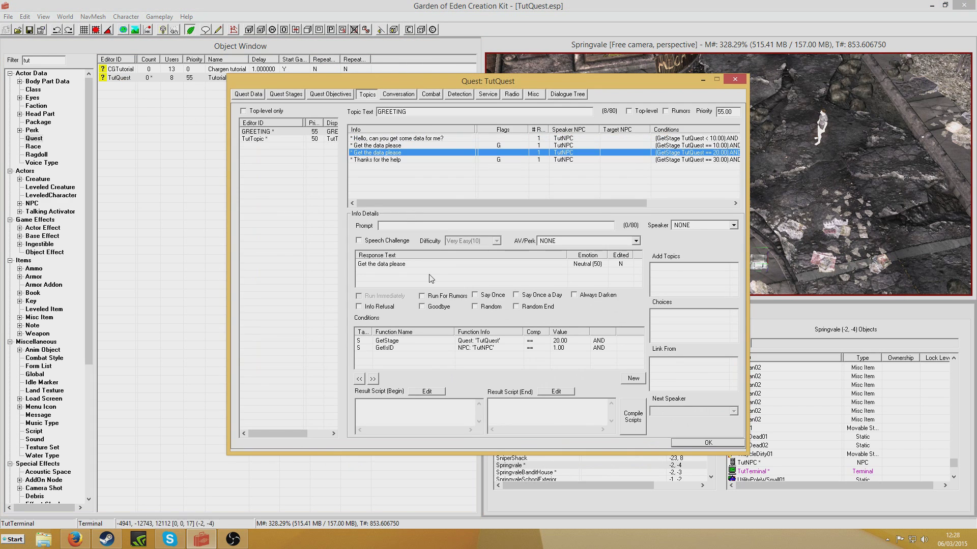
click(291, 140)
click(386, 146)
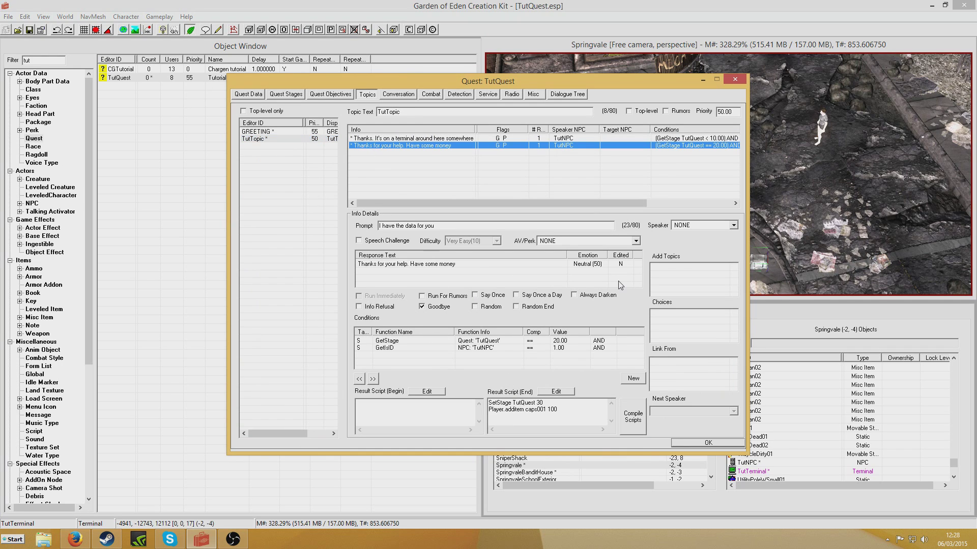
drag(501, 403, 540, 403)
click(279, 96)
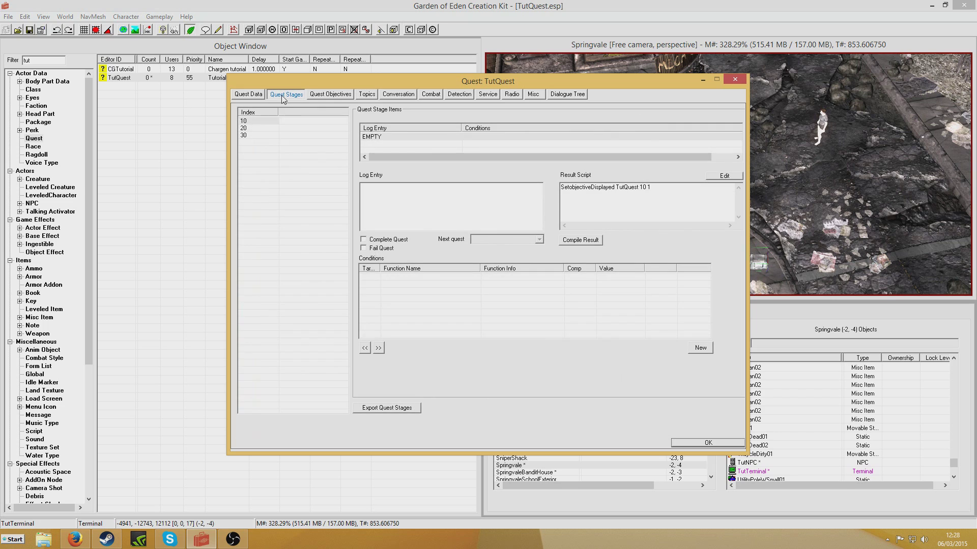
click(253, 135)
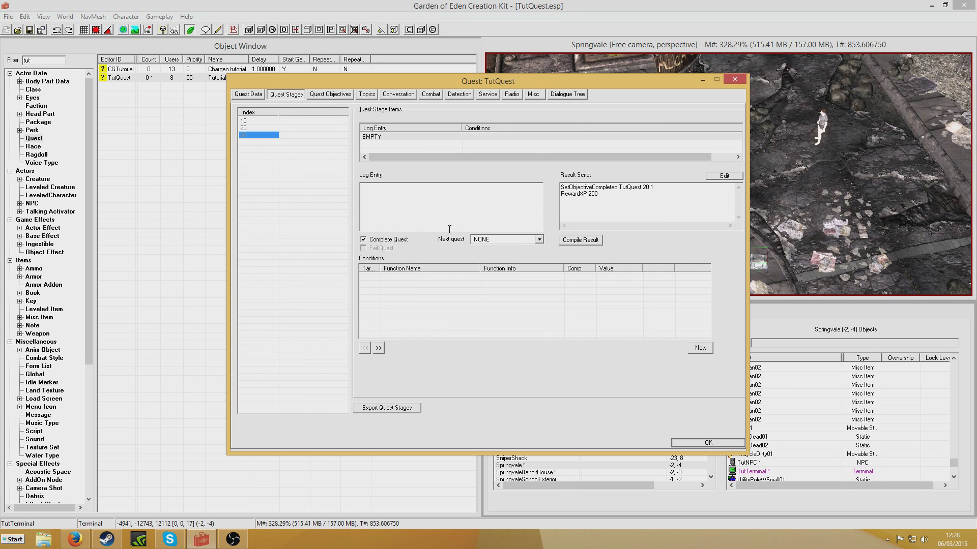
click(707, 443)
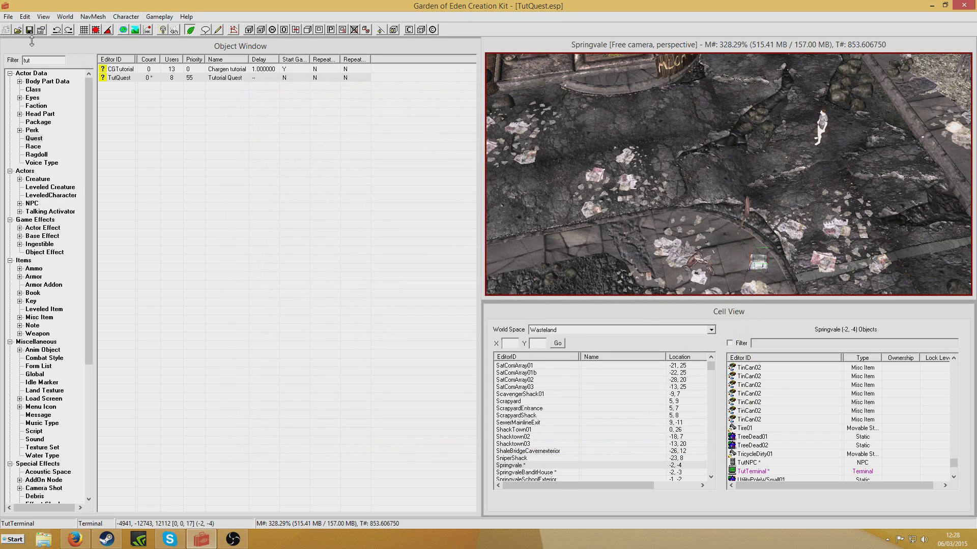
click(117, 137)
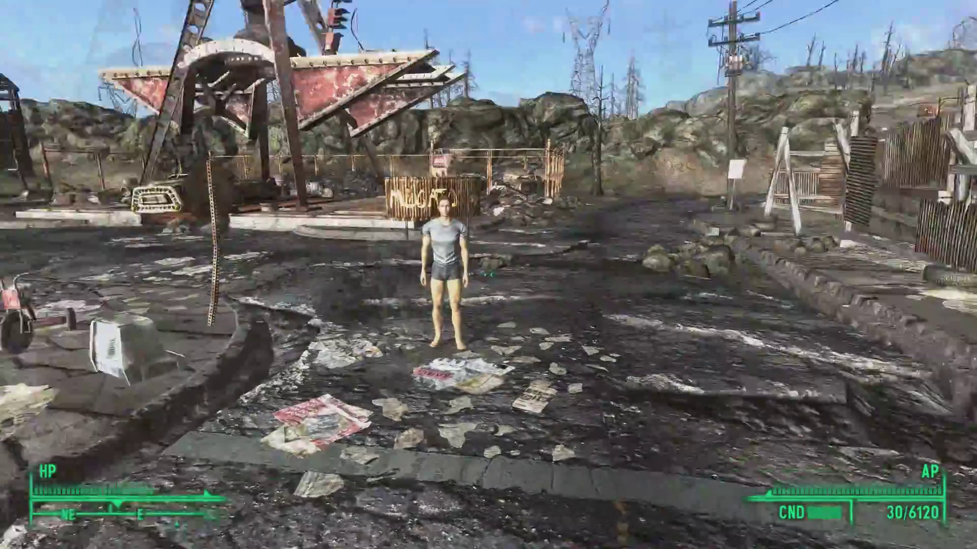
Walk to the Tutorial Terminal and confirm it offers nothing yet.
key(w)
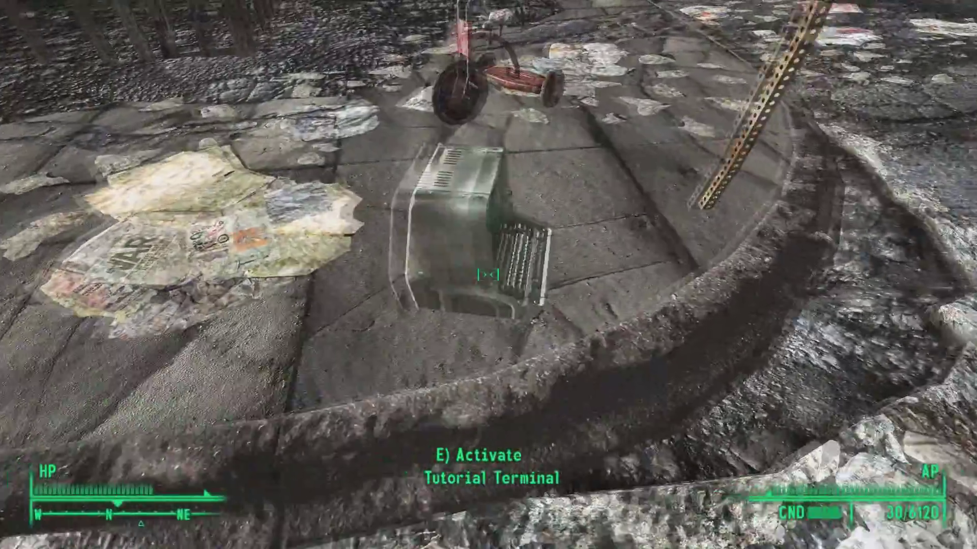
key(e)
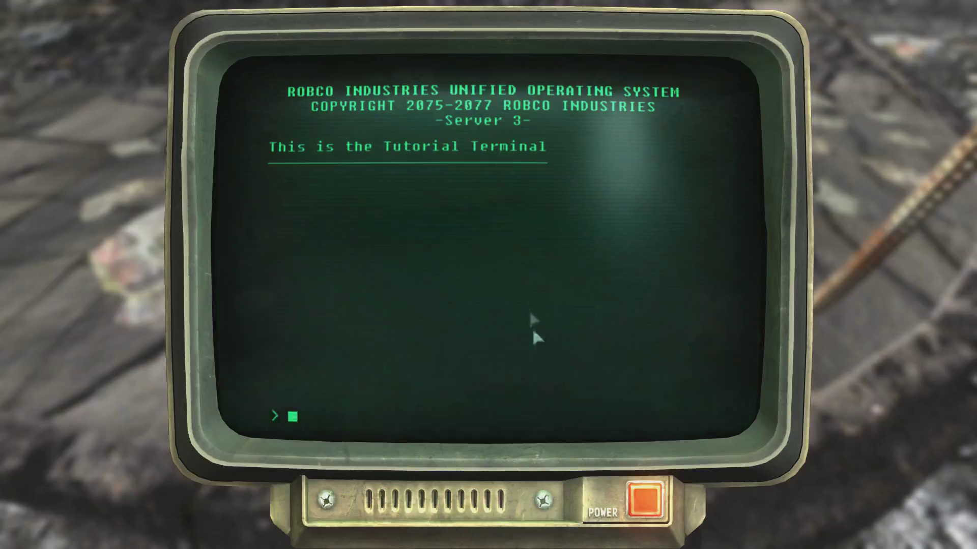
click(656, 511)
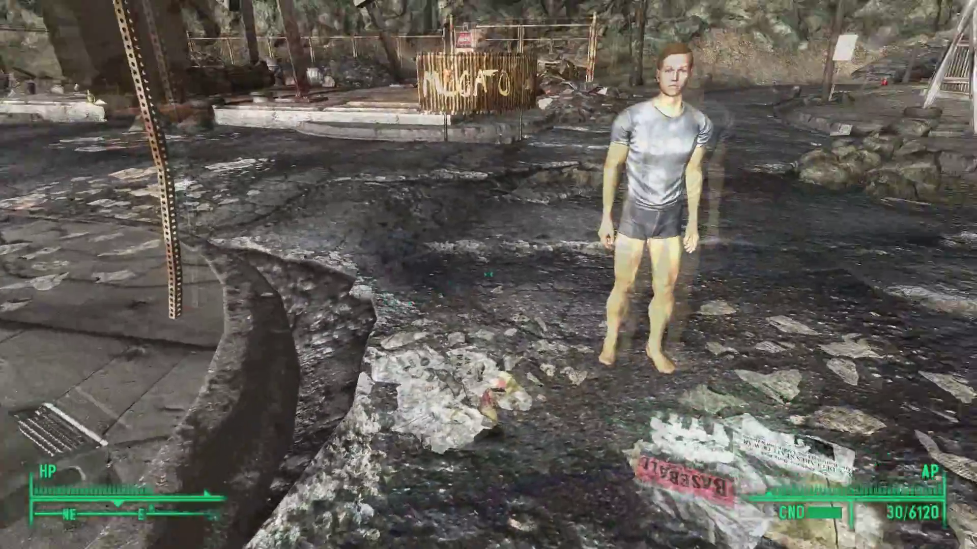
Accept TutNPC's request with "I'll get the data for you" and open the Pip-Boy.
key(e)
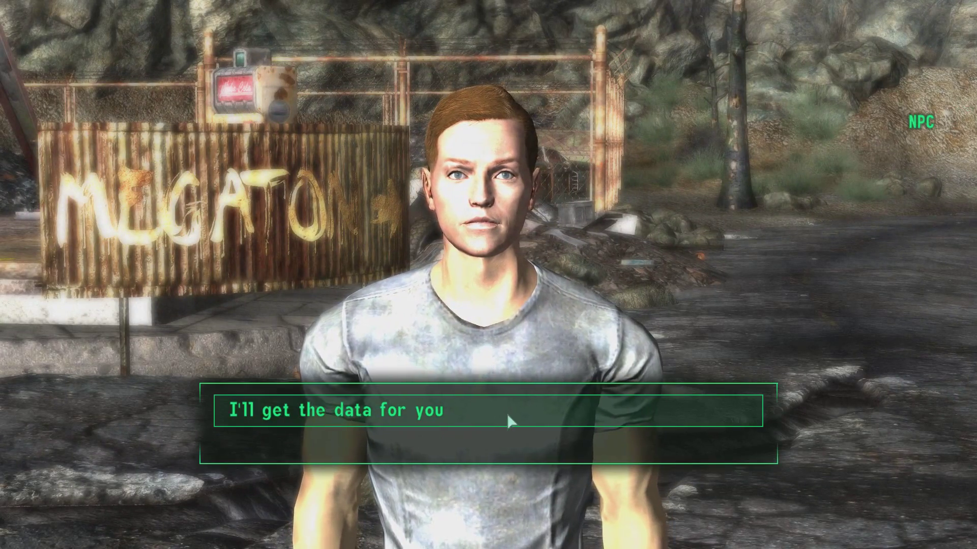
click(507, 414)
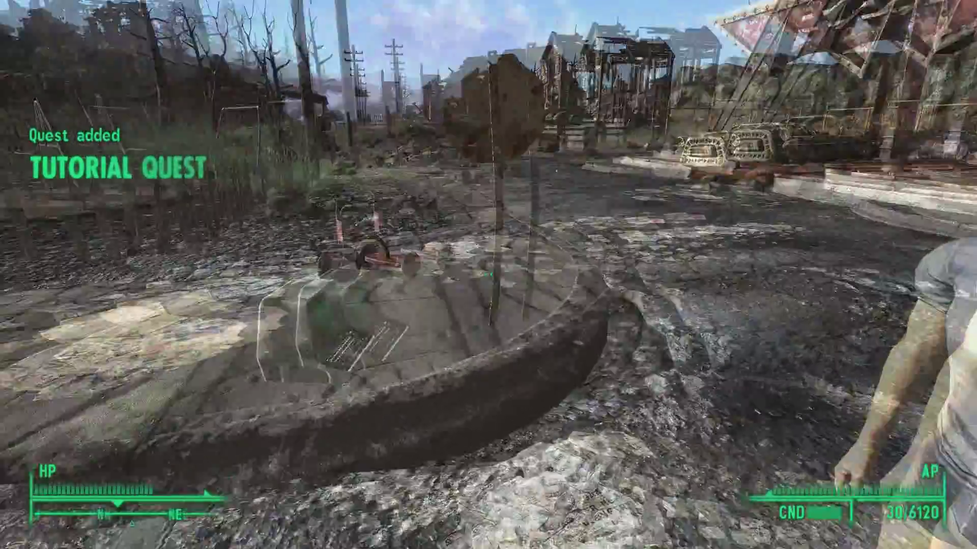
key(w)
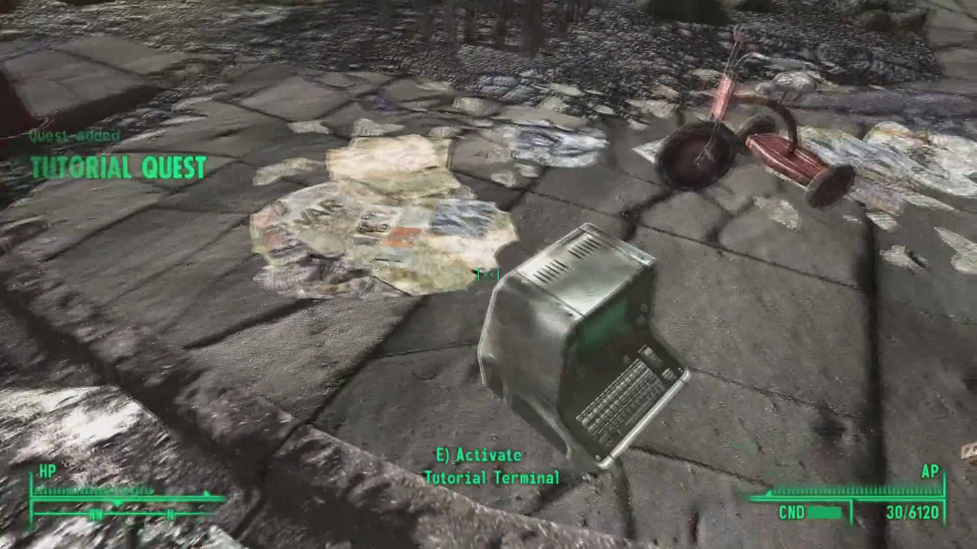
key(Tab)
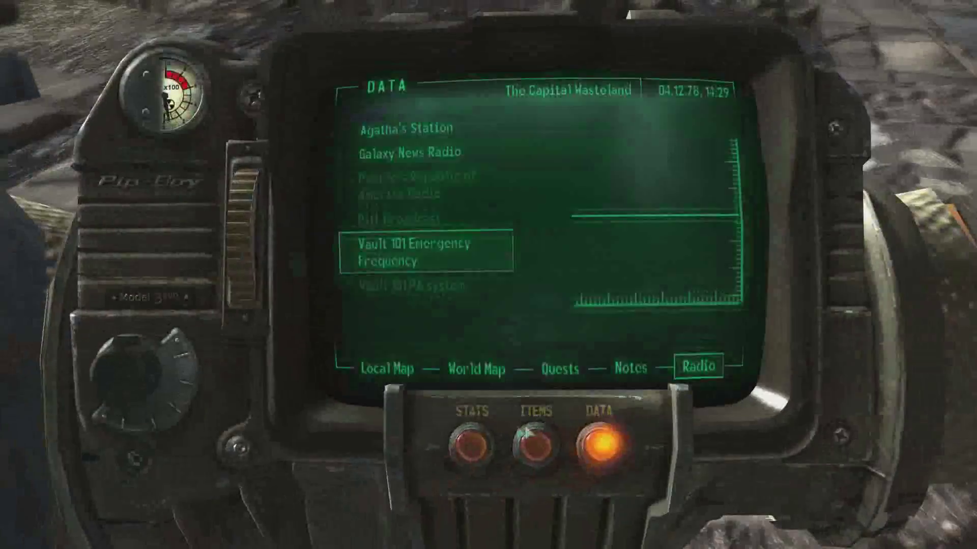
Check the active quests, then choose Download Data at the Tutorial Terminal.
click(579, 374)
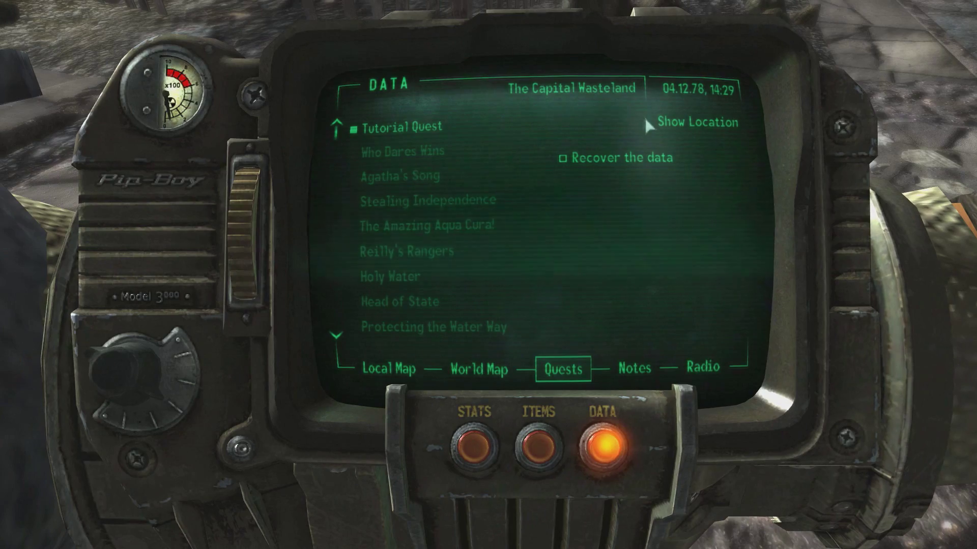
key(Tab)
key(e)
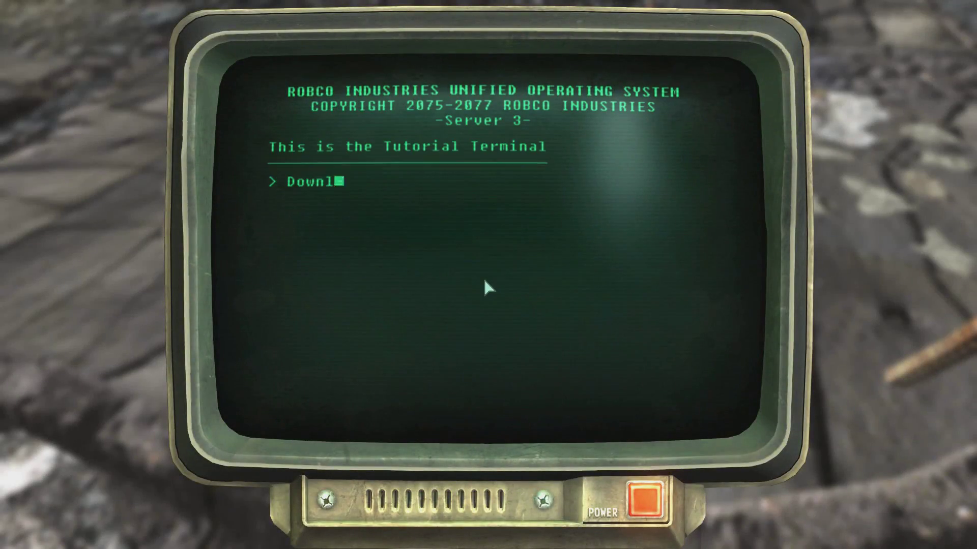
click(441, 187)
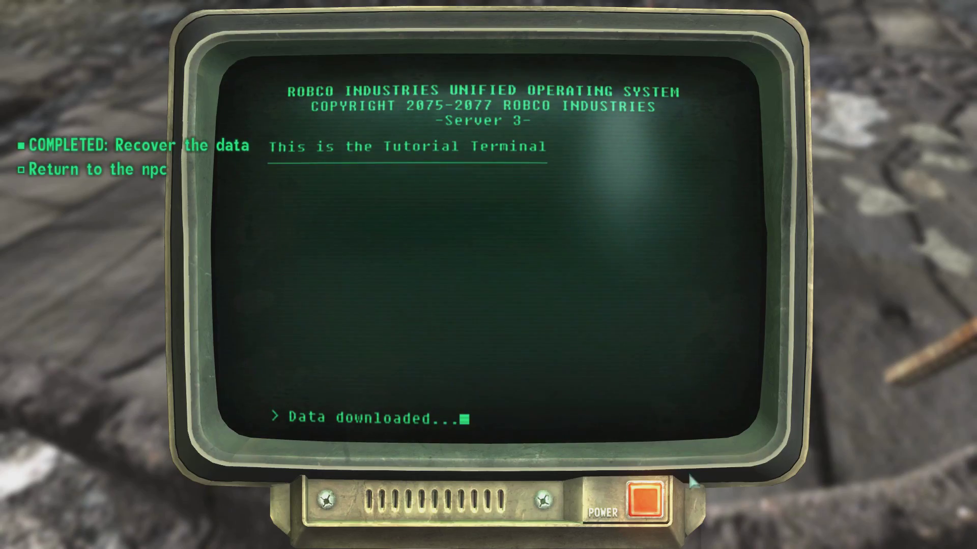
click(644, 501)
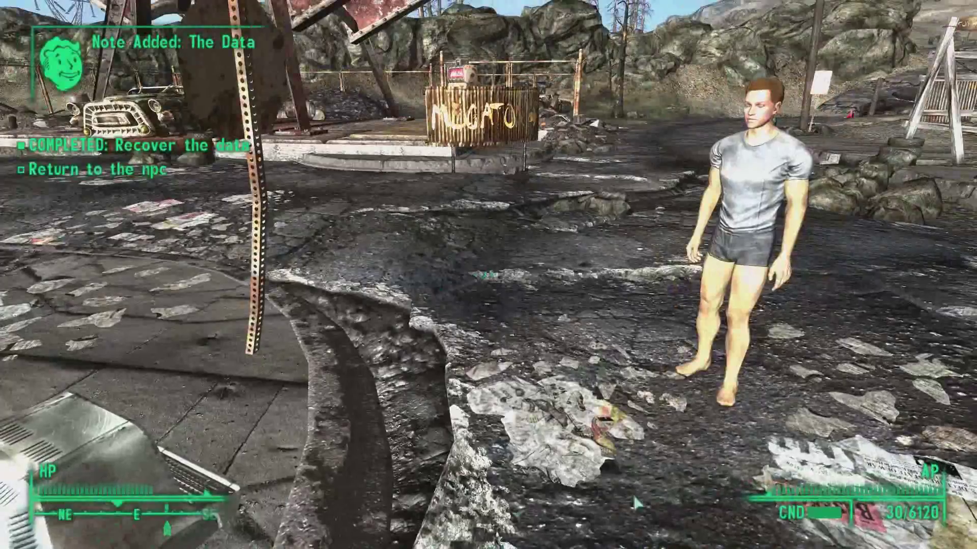
Confirm The Data note in the Pip-Boy, then talk to the NPC again.
key(Tab)
click(631, 368)
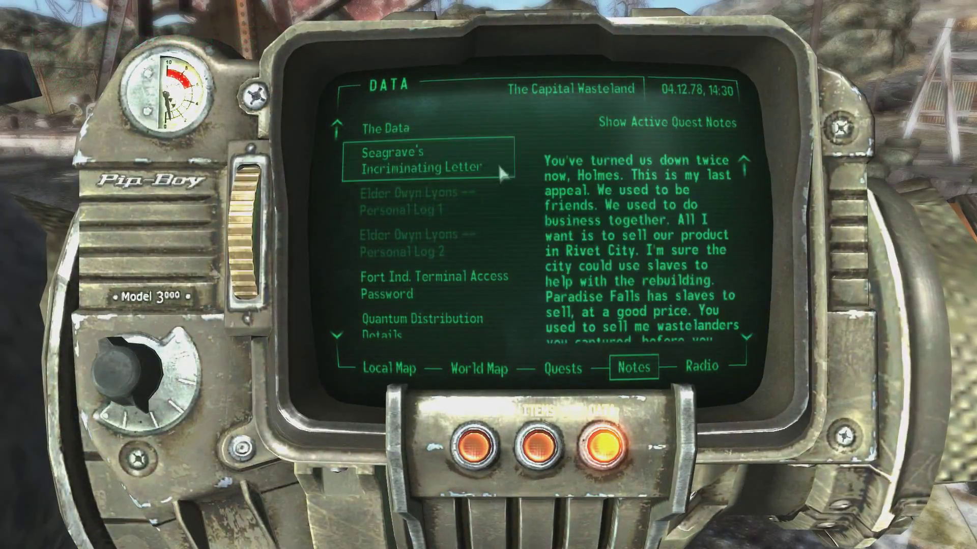
key(Tab)
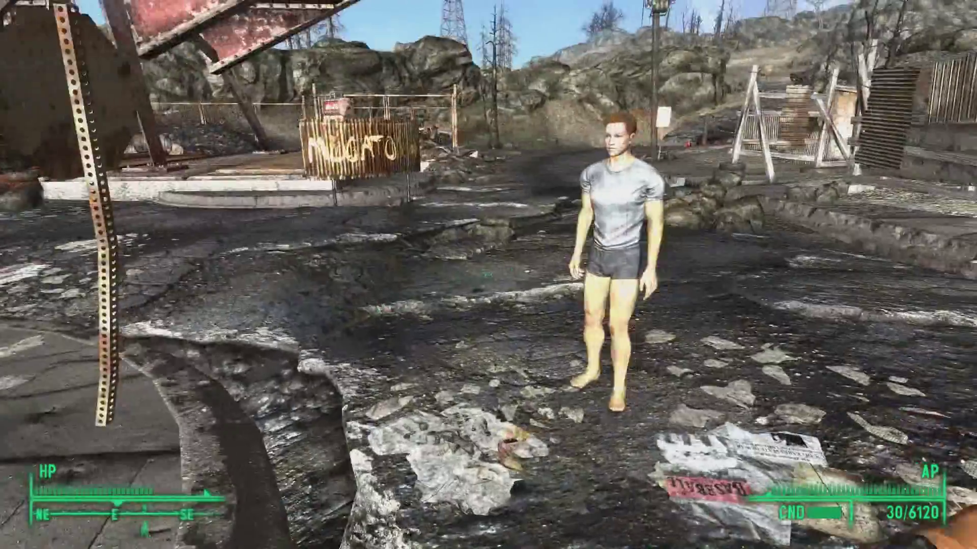
key(e)
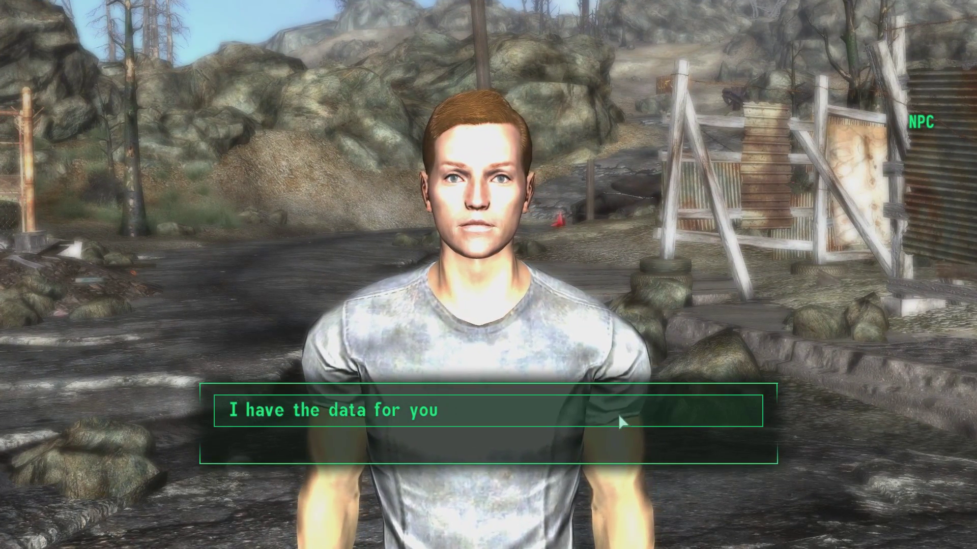
Hand TutNPC the data for 100 caps, then shoot it dead with the rifle and holster.
click(618, 414)
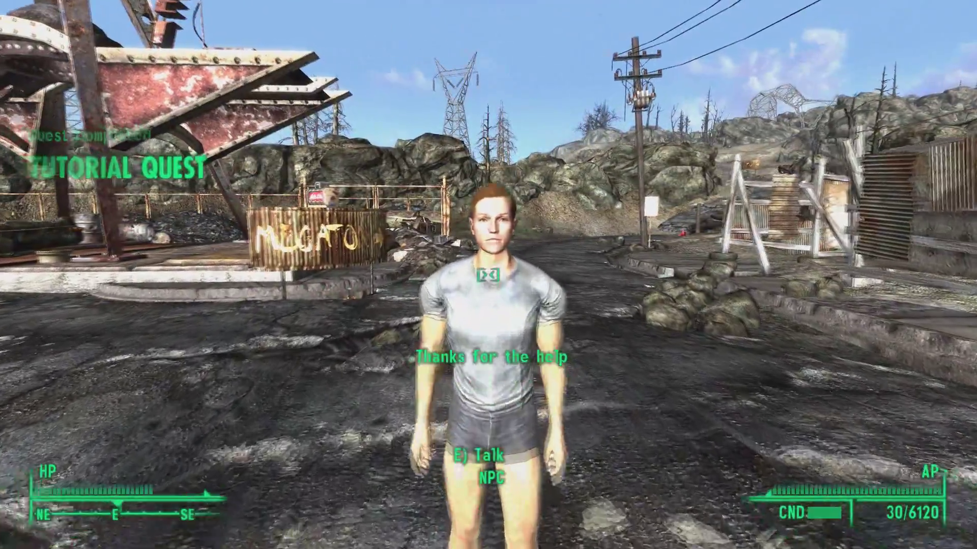
key(r)
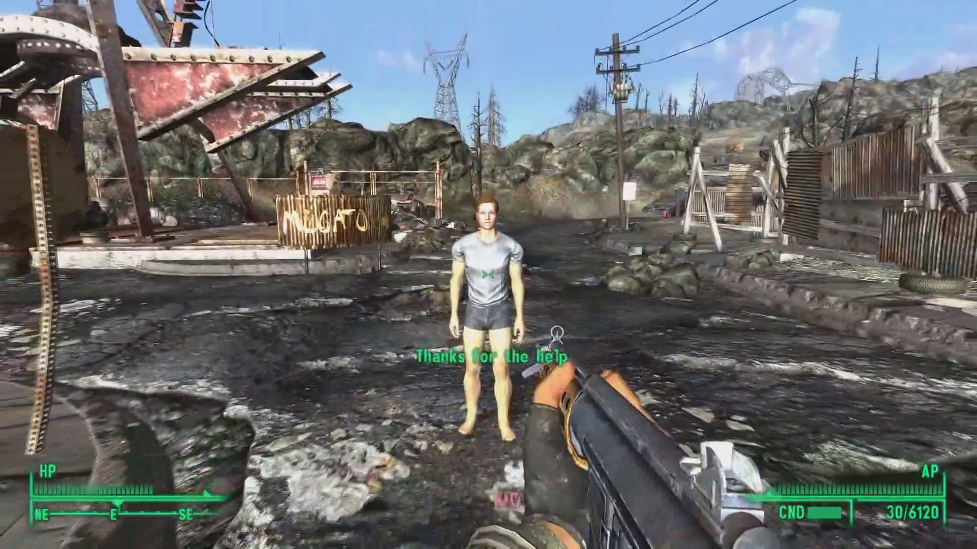
click(488, 275)
click(488, 274)
key(r)
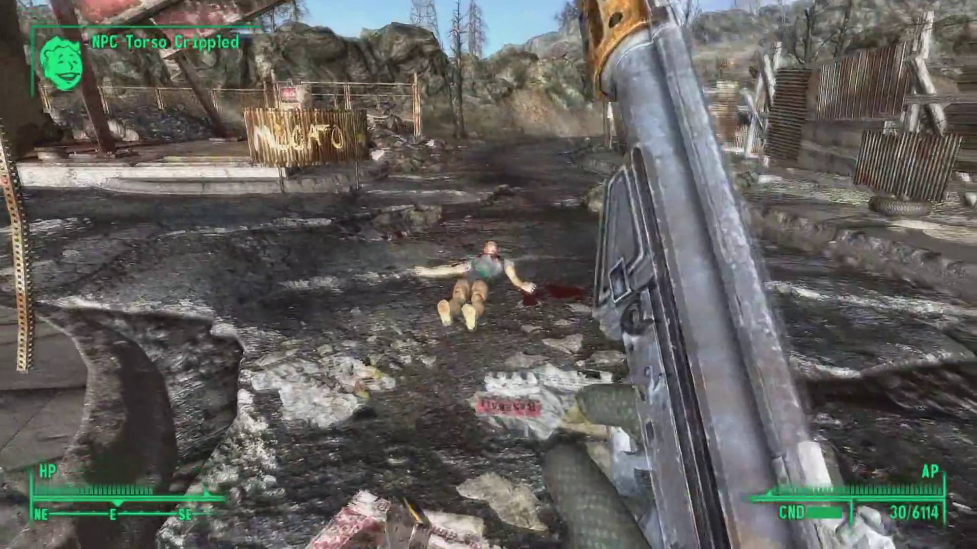
key(r)
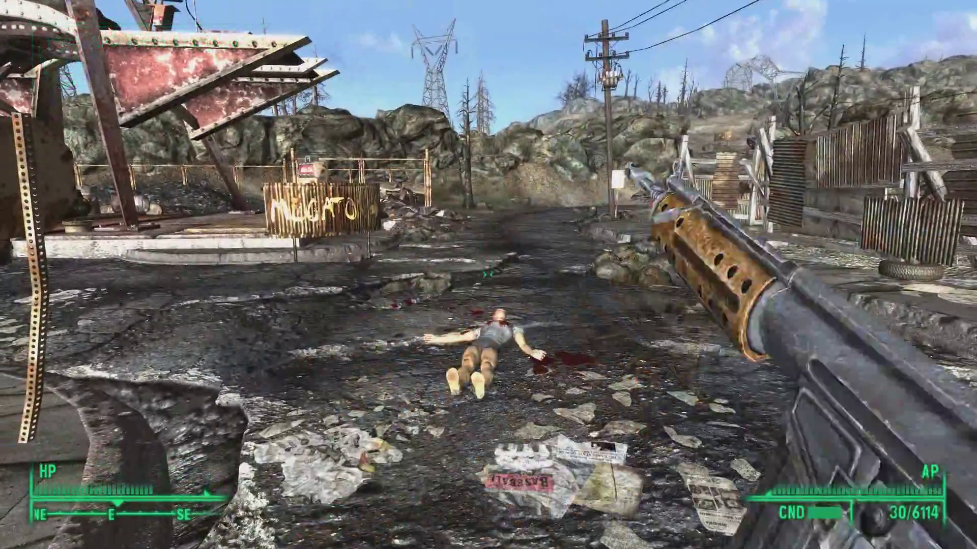